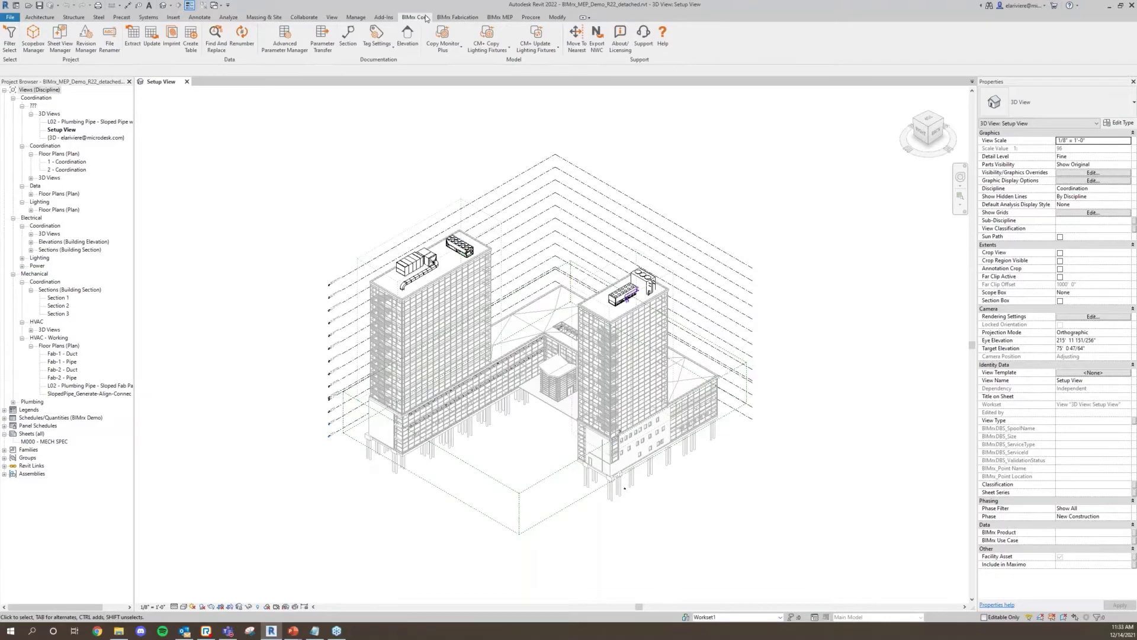
Copy the Tower A and Tower B scope boxes from the linked model BIMrx_ARCH_Demo_R22 into the current model with Scopebox Manager.
{"action": "left_click", "coordinate": [33, 36]}
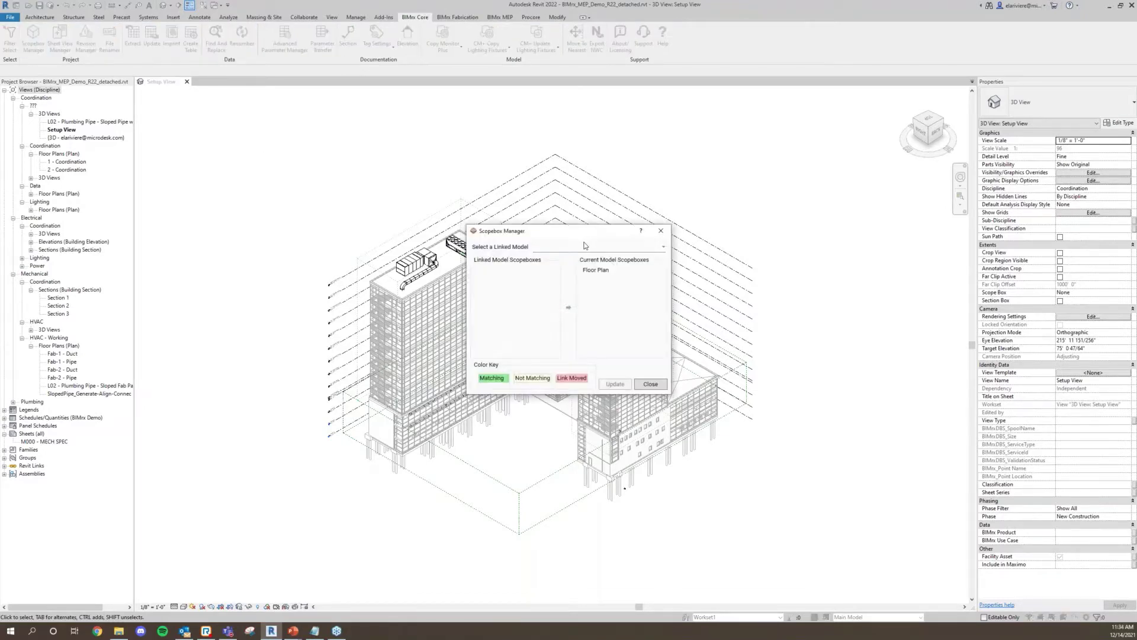
{"action": "left_click_drag", "start_coordinate": [588, 232], "coordinate": [219, 130]}
{"action": "left_click", "coordinate": [228, 143]}
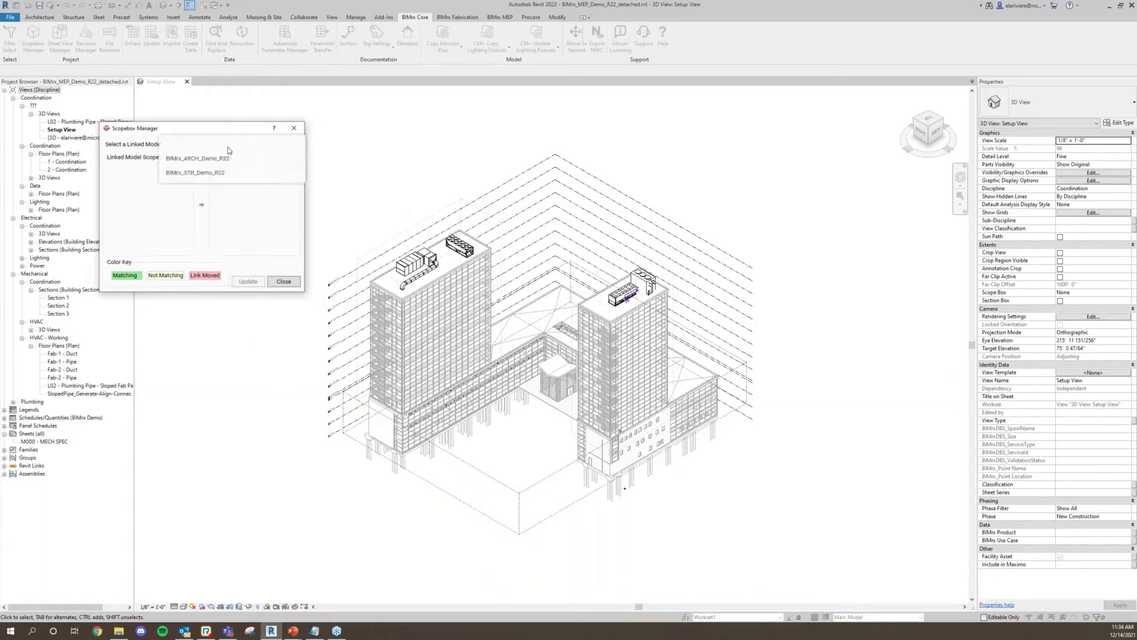
{"action": "left_click", "coordinate": [224, 159]}
{"action": "left_click", "coordinate": [124, 176]}
{"action": "left_click", "coordinate": [131, 185], "text": "shift"}
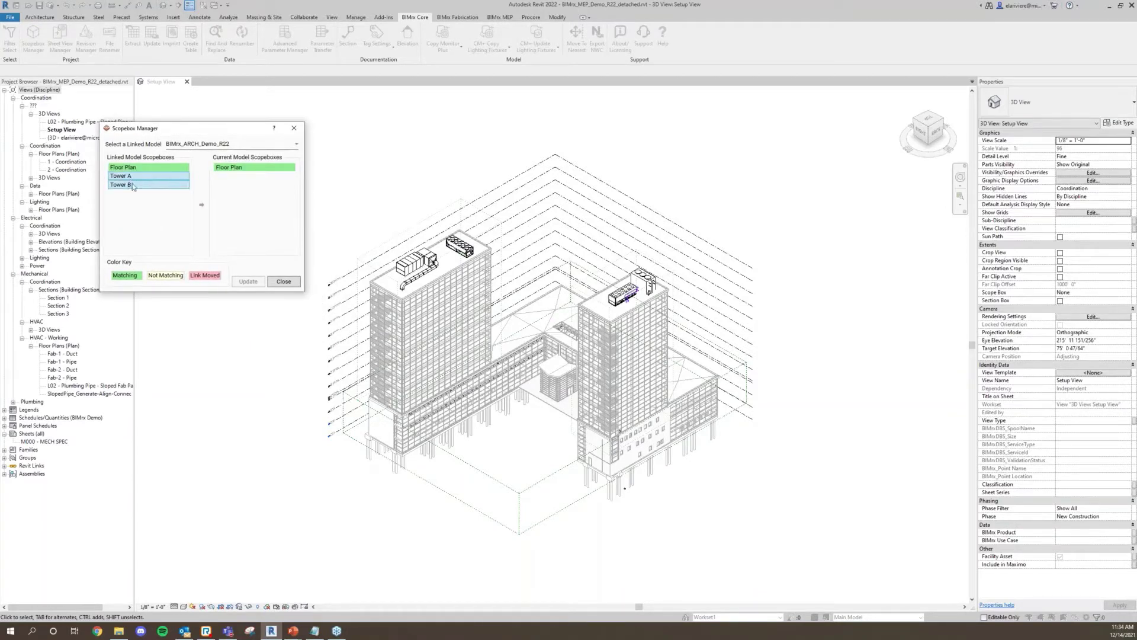
{"action": "left_click", "coordinate": [202, 204]}
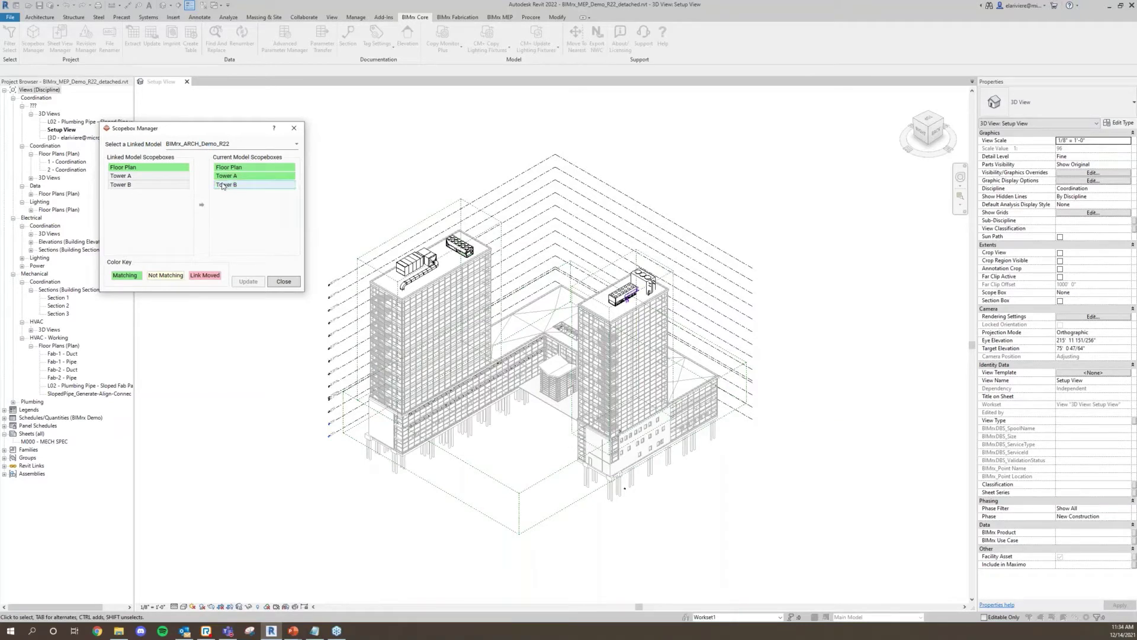
{"action": "left_click", "coordinate": [284, 281]}
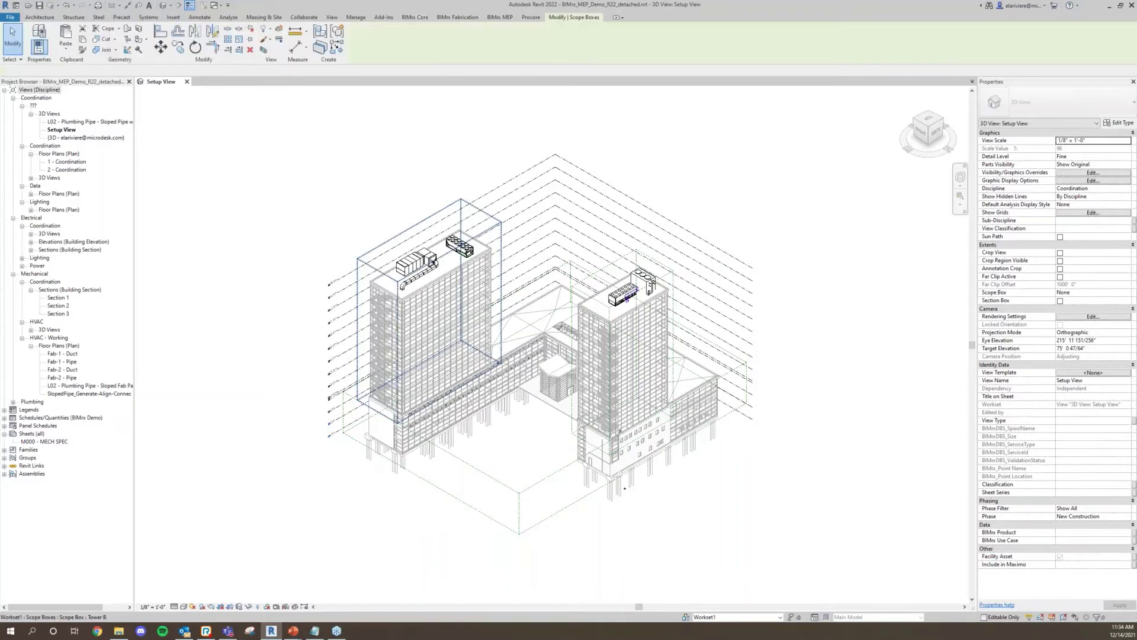
Move the Tower B and Tower A scope boxes away from their copied positions in the 3D view.
{"action": "left_click_drag", "start_coordinate": [433, 300], "coordinate": [396, 294]}
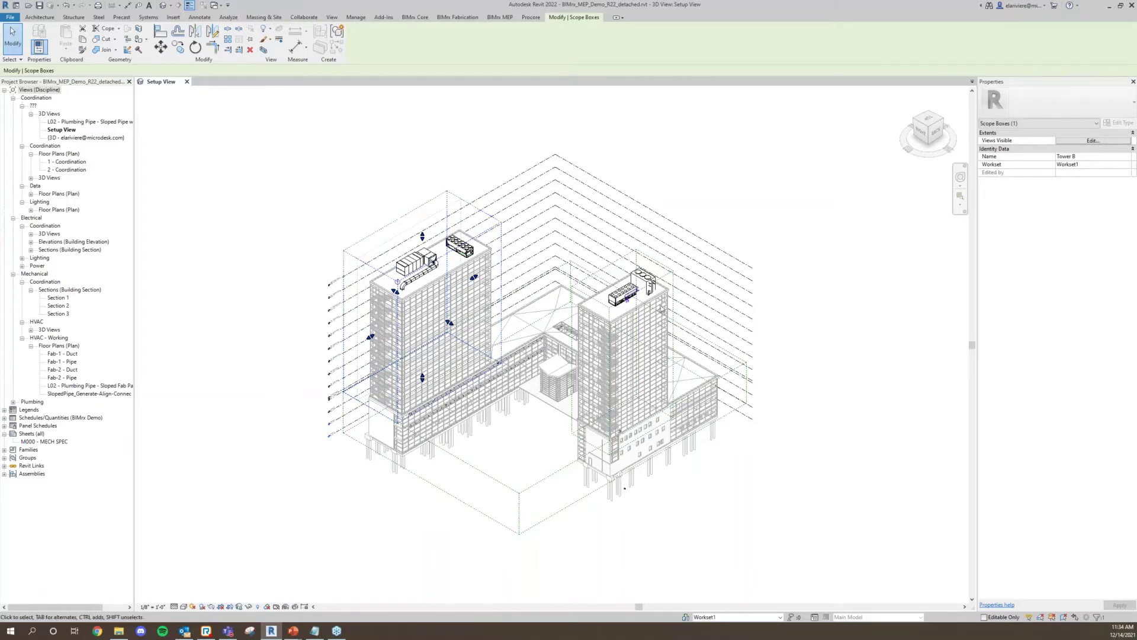
{"action": "left_click", "coordinate": [657, 264]}
{"action": "left_click_drag", "start_coordinate": [657, 264], "coordinate": [683, 254]}
{"action": "key", "text": "Escape"}
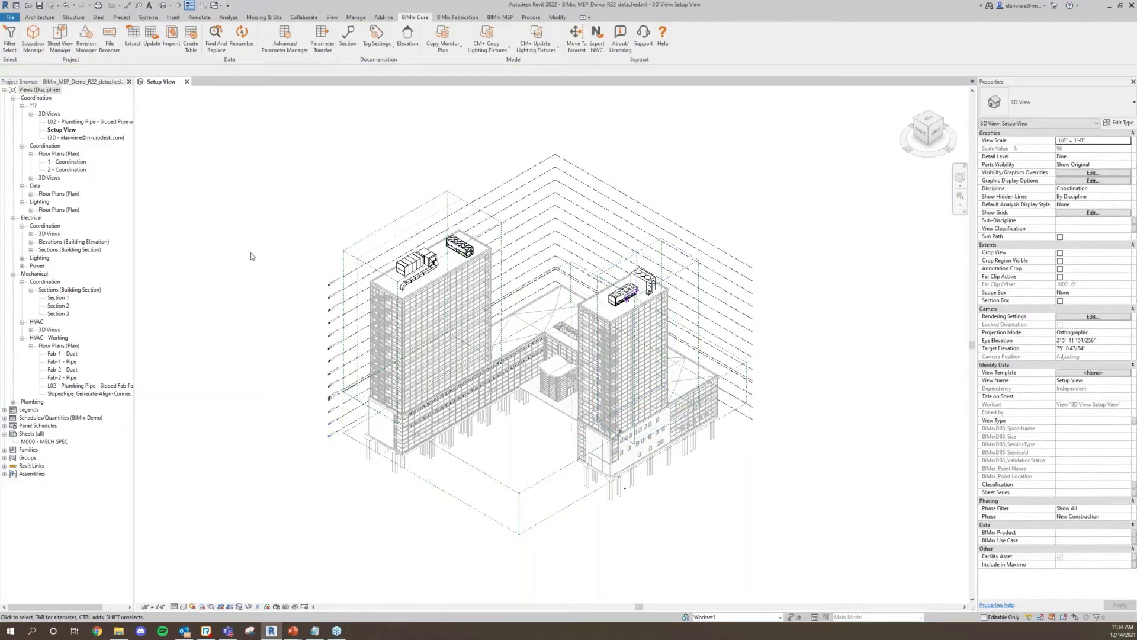
Update the current model's Tower A and Tower B scope boxes to match BIMrx_ARCH_Demo_R22 in Scopebox Manager.
{"action": "left_click", "coordinate": [33, 39]}
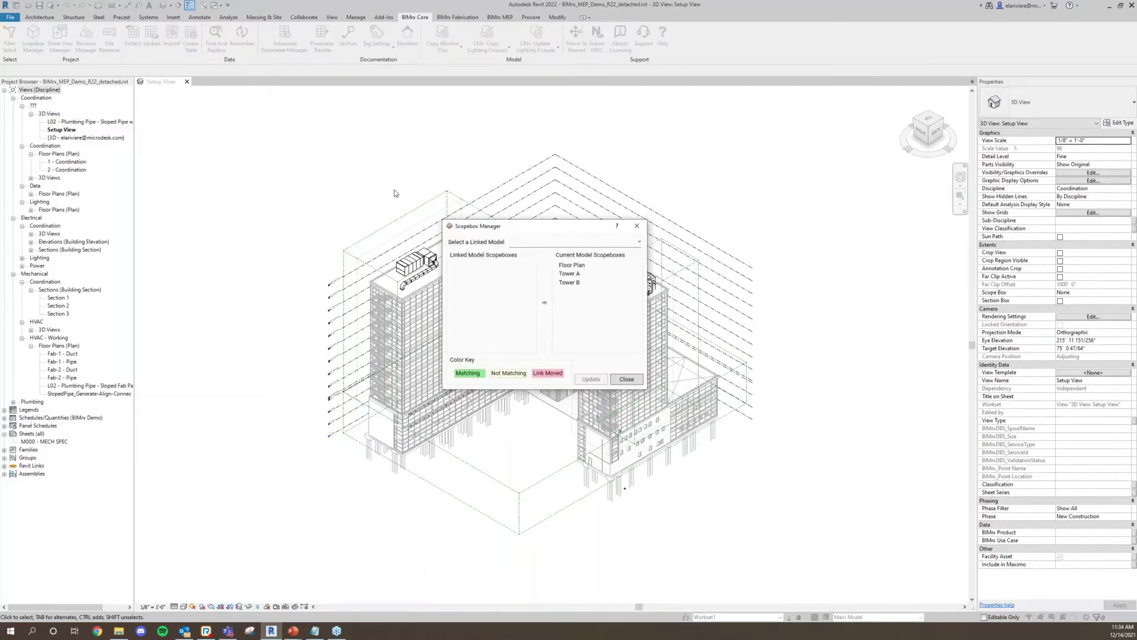
{"action": "left_click_drag", "start_coordinate": [567, 226], "coordinate": [199, 123]}
{"action": "left_click", "coordinate": [201, 139]}
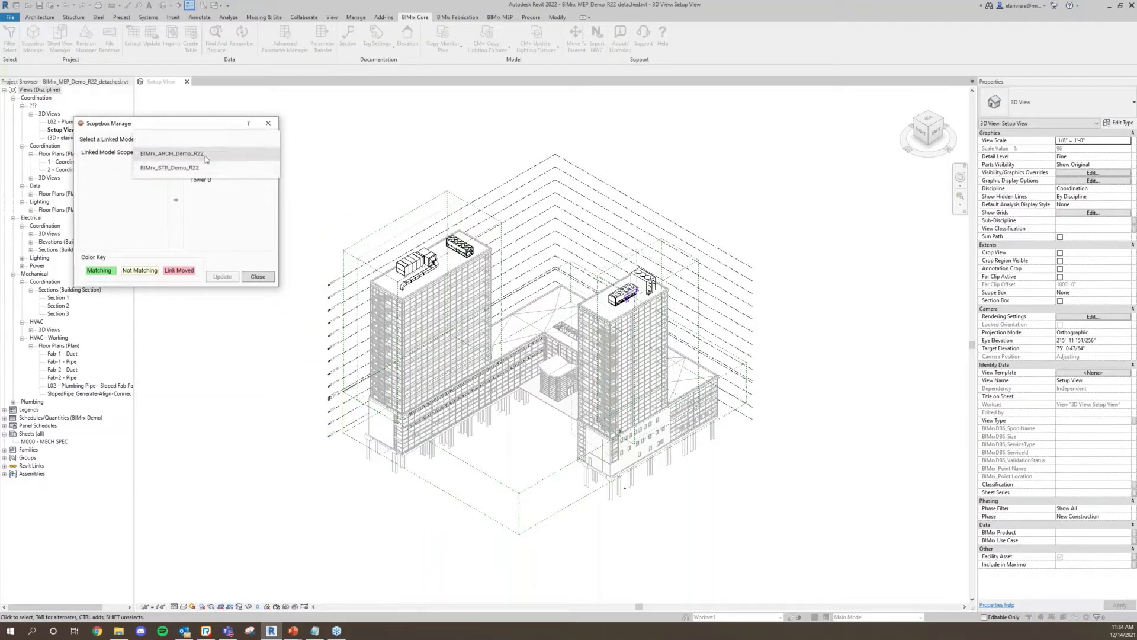
{"action": "left_click", "coordinate": [205, 155]}
{"action": "left_click", "coordinate": [201, 171]}
{"action": "left_click", "coordinate": [204, 180], "text": "shift"}
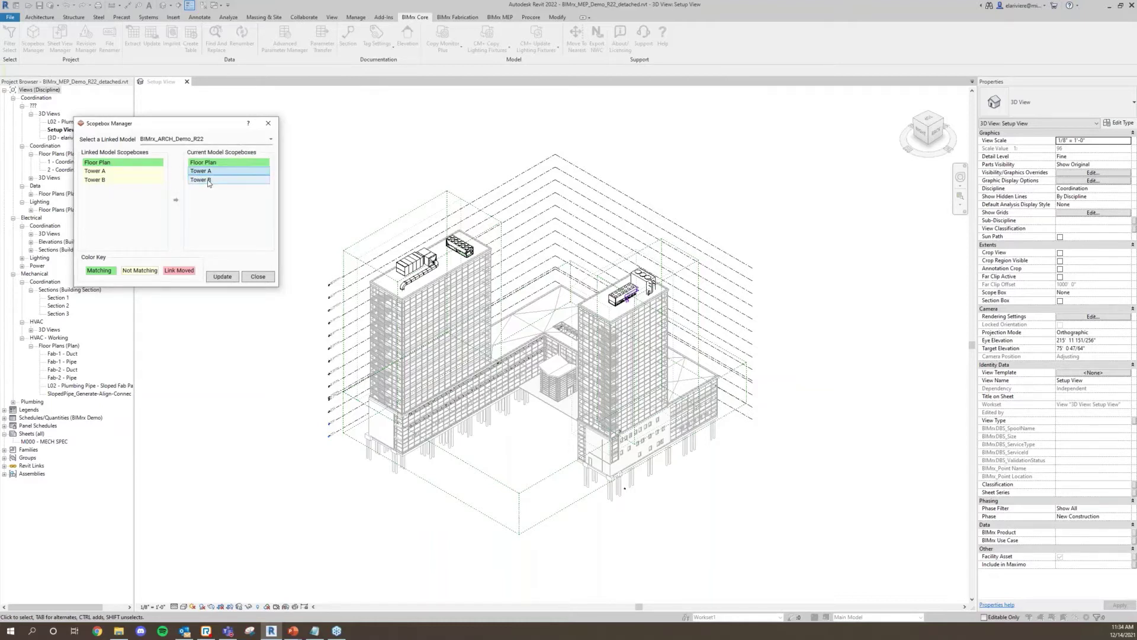
{"action": "left_click", "coordinate": [222, 276]}
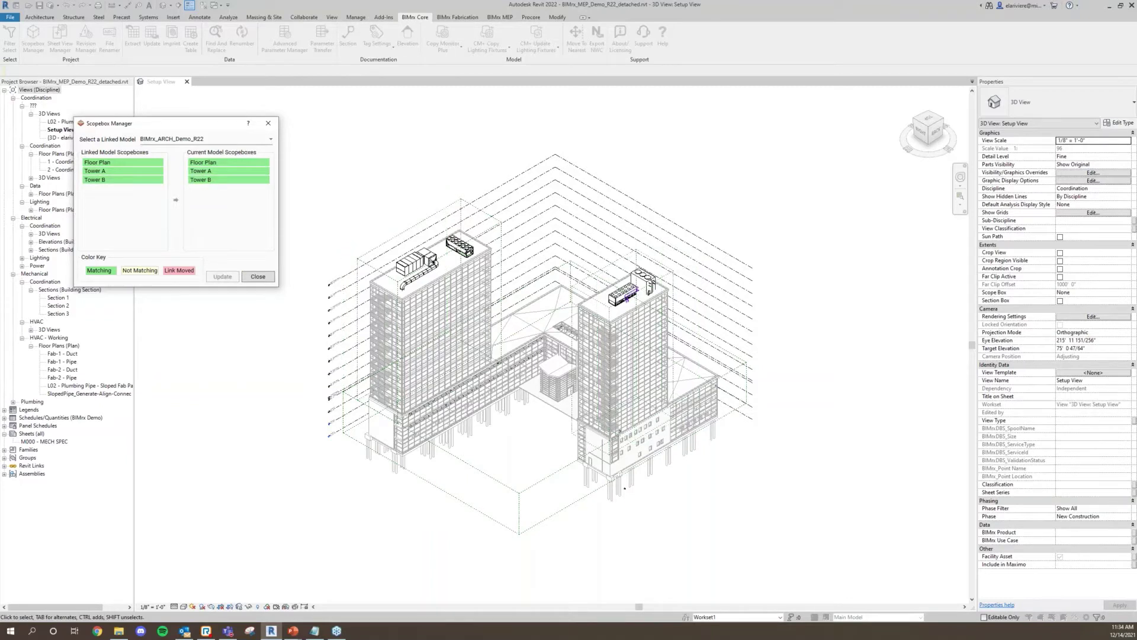
{"action": "left_click", "coordinate": [257, 276]}
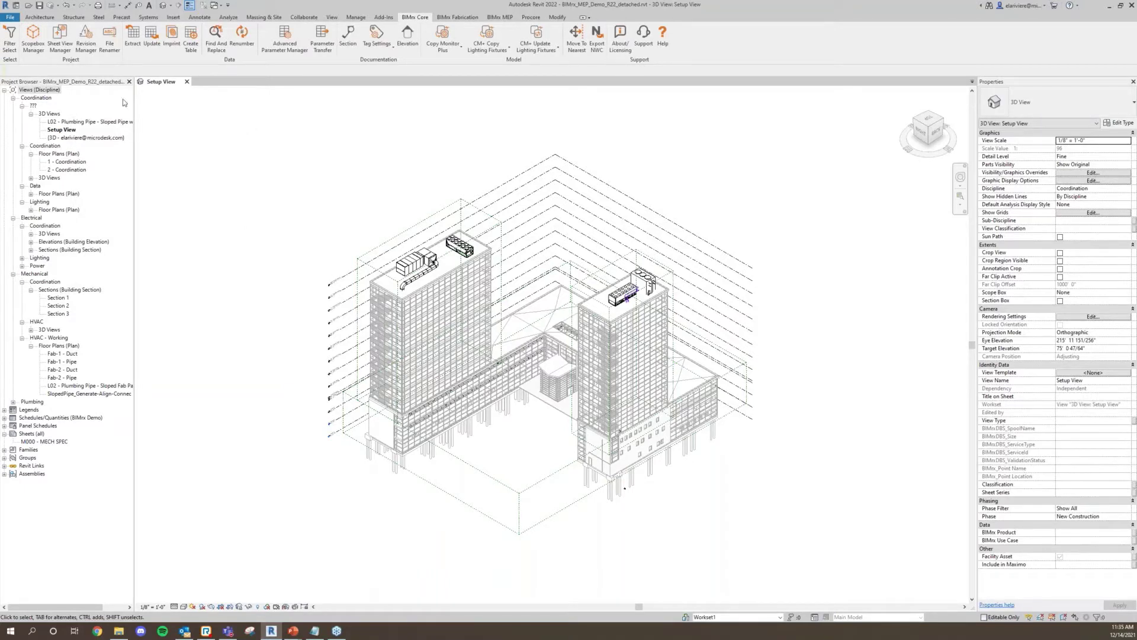
Load the view set configuration file 01_SVM_ViewSet_Configuration_Settings_MEP.xlsx in Sheet View Manager.
{"action": "left_click", "coordinate": [66, 50]}
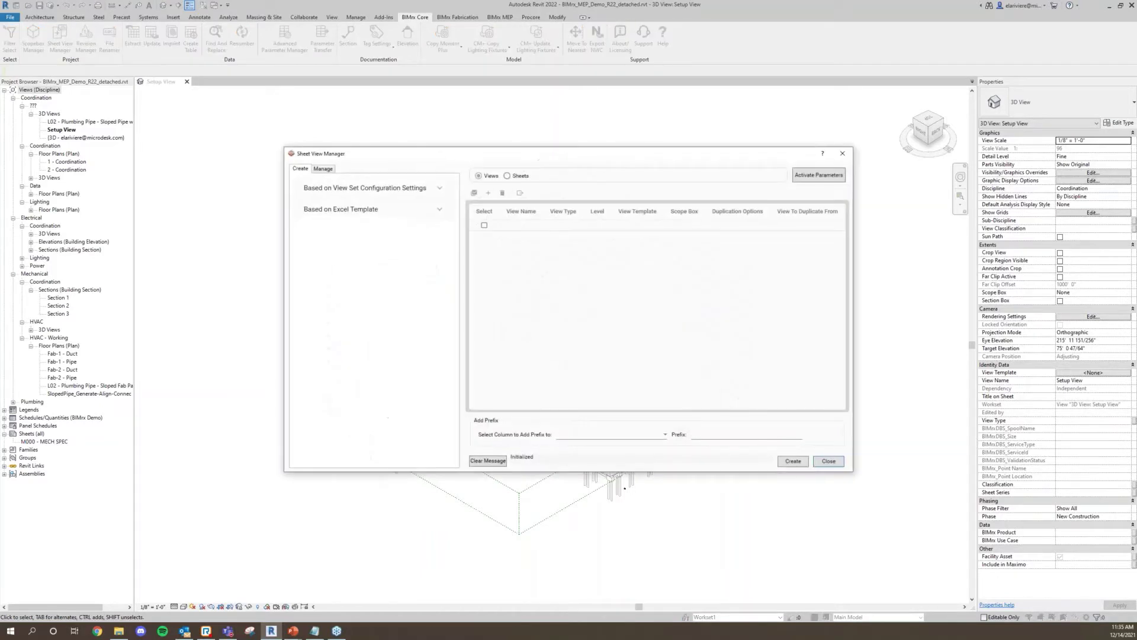
{"action": "left_click_drag", "start_coordinate": [545, 157], "coordinate": [380, 125]}
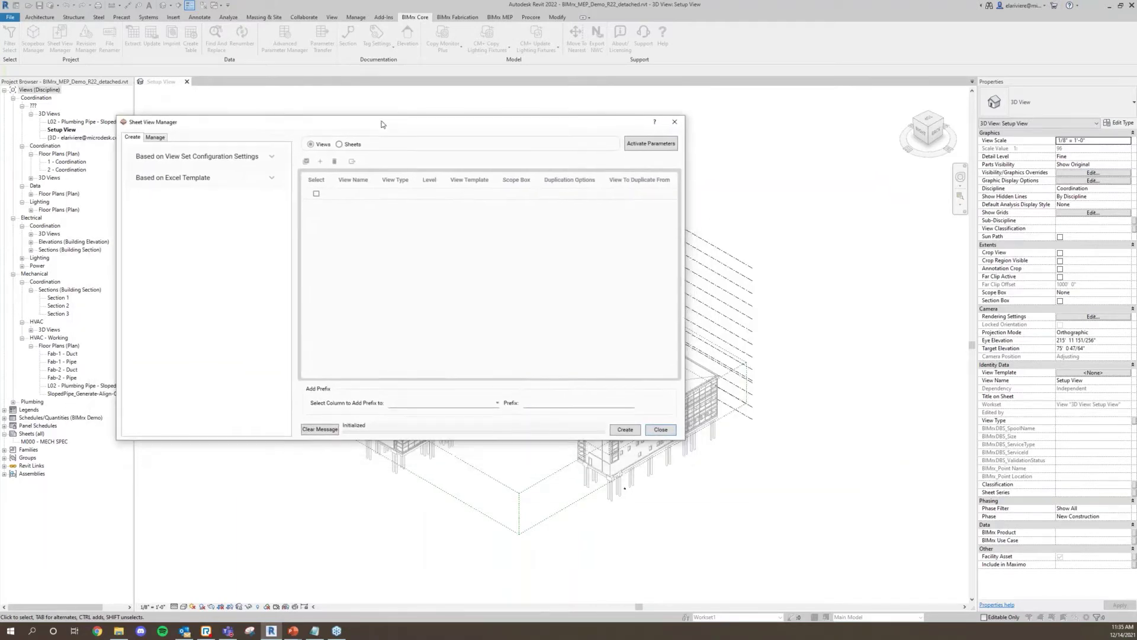
{"action": "left_click", "coordinate": [268, 159]}
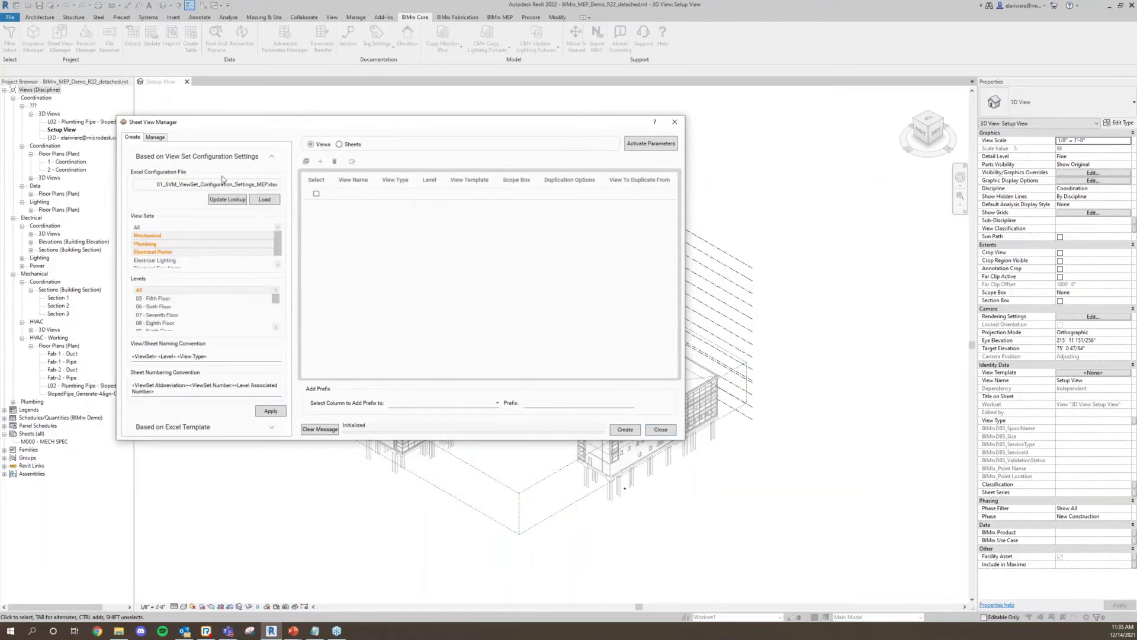
{"action": "left_click", "coordinate": [264, 199]}
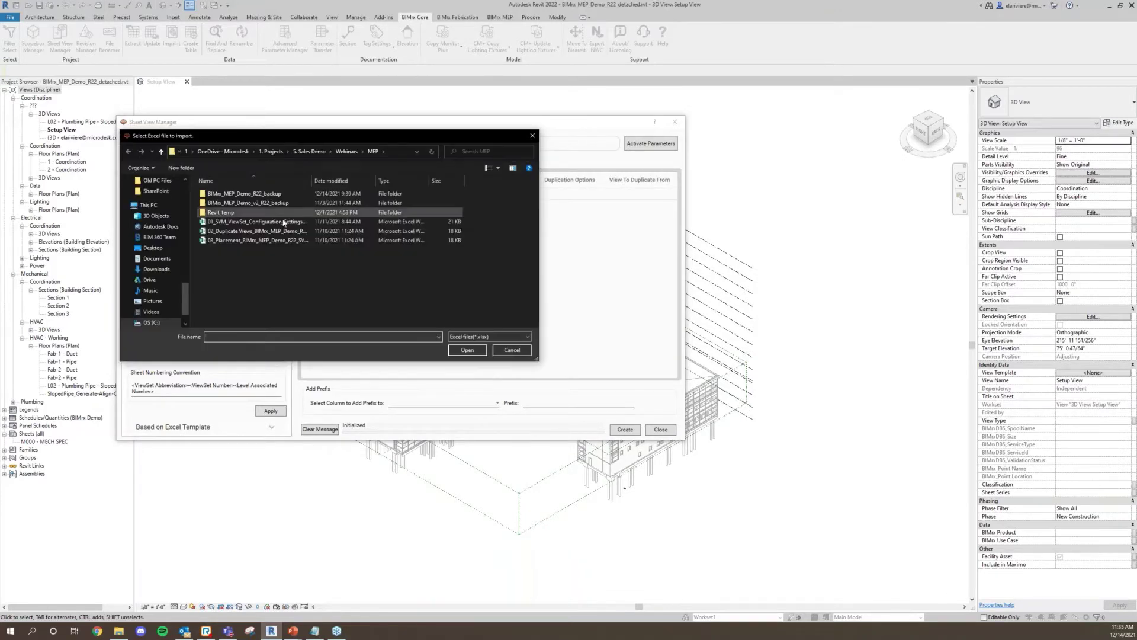
{"action": "left_click", "coordinate": [290, 222]}
{"action": "double_click", "coordinate": [290, 223]}
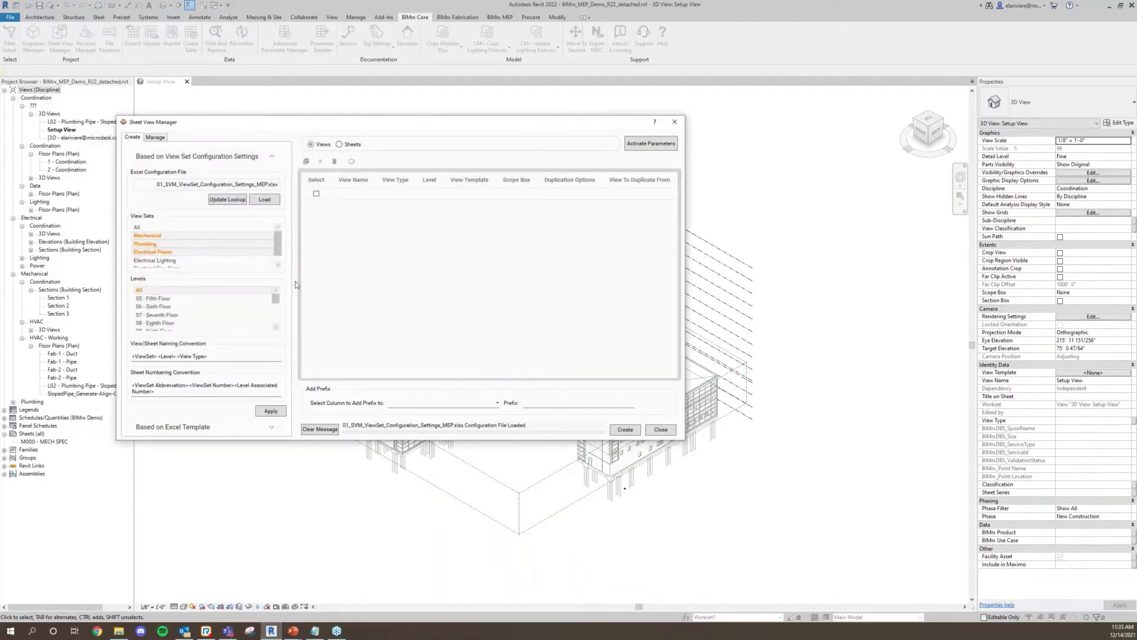
Apply levels 05 - Fifth Floor through 12 - Twelfth Floor to the Mechanical, Plumbing and Electrical Power view sets.
{"action": "left_click", "coordinate": [162, 300]}
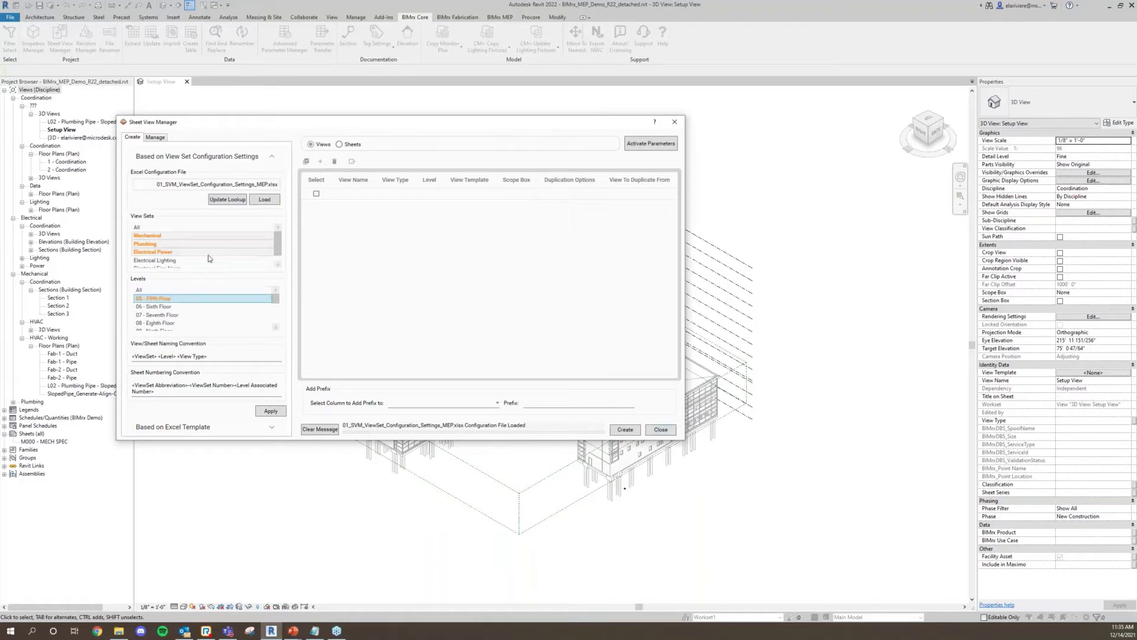
{"action": "scroll", "coordinate": [189, 287], "scroll_direction": "down", "scroll_amount": 2}
{"action": "left_click", "coordinate": [182, 307], "text": "shift"}
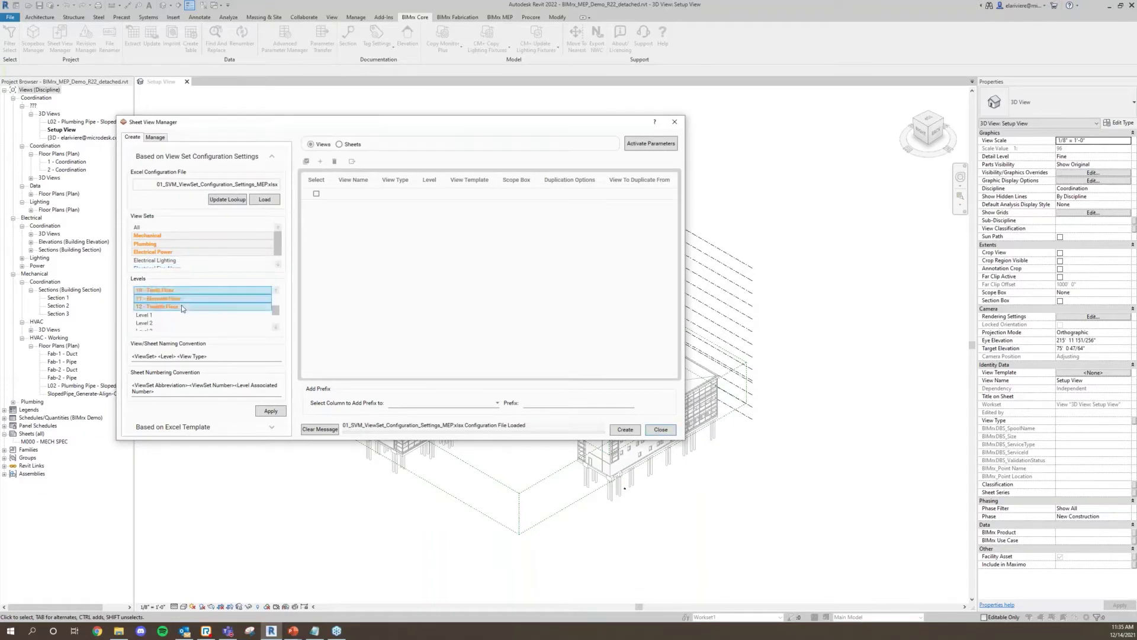
{"action": "left_click", "coordinate": [265, 412]}
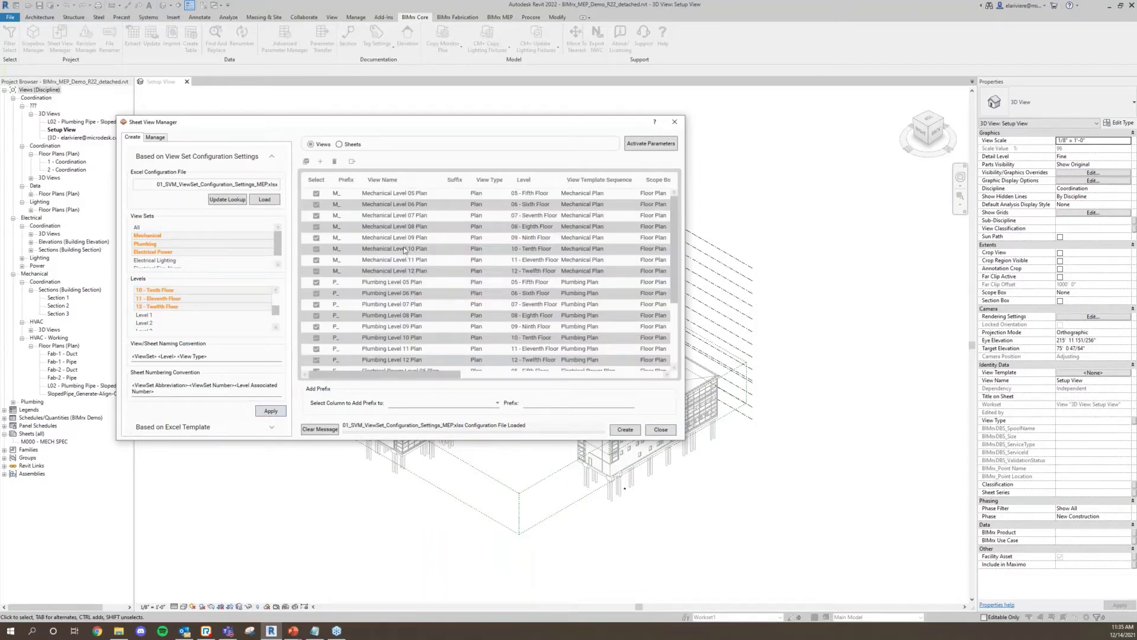
Review the listed plan views with their levels, view templates and scope boxes, and create them all.
{"action": "scroll", "coordinate": [402, 243], "scroll_direction": "down", "scroll_amount": 3}
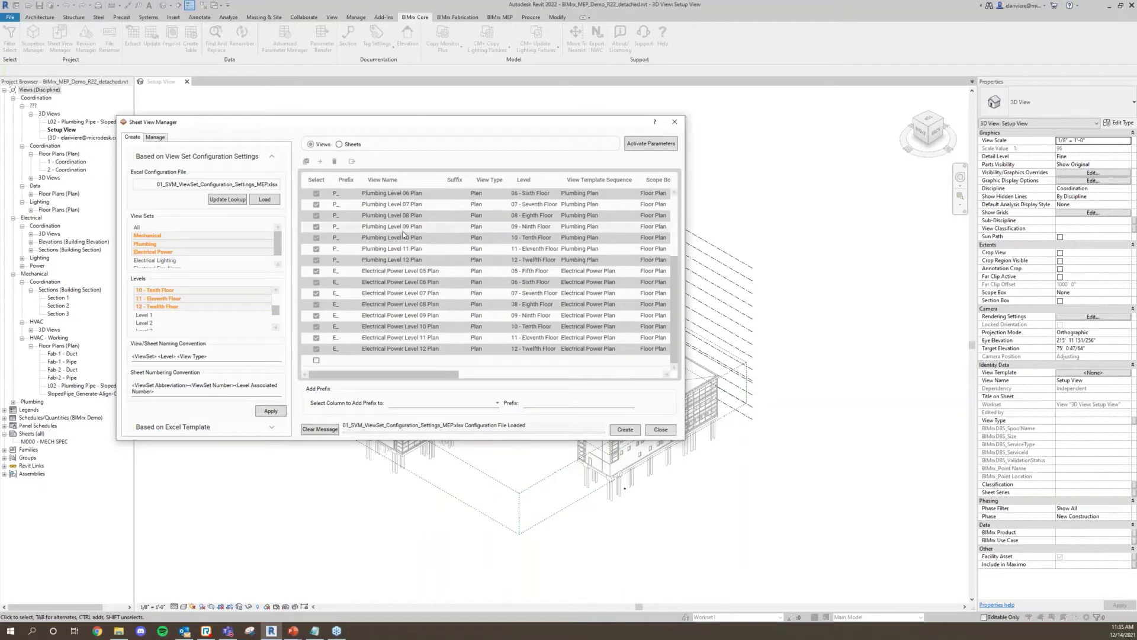
{"action": "scroll", "coordinate": [160, 305], "scroll_direction": "up", "scroll_amount": 3}
{"action": "scroll", "coordinate": [160, 306], "scroll_direction": "down", "scroll_amount": 2}
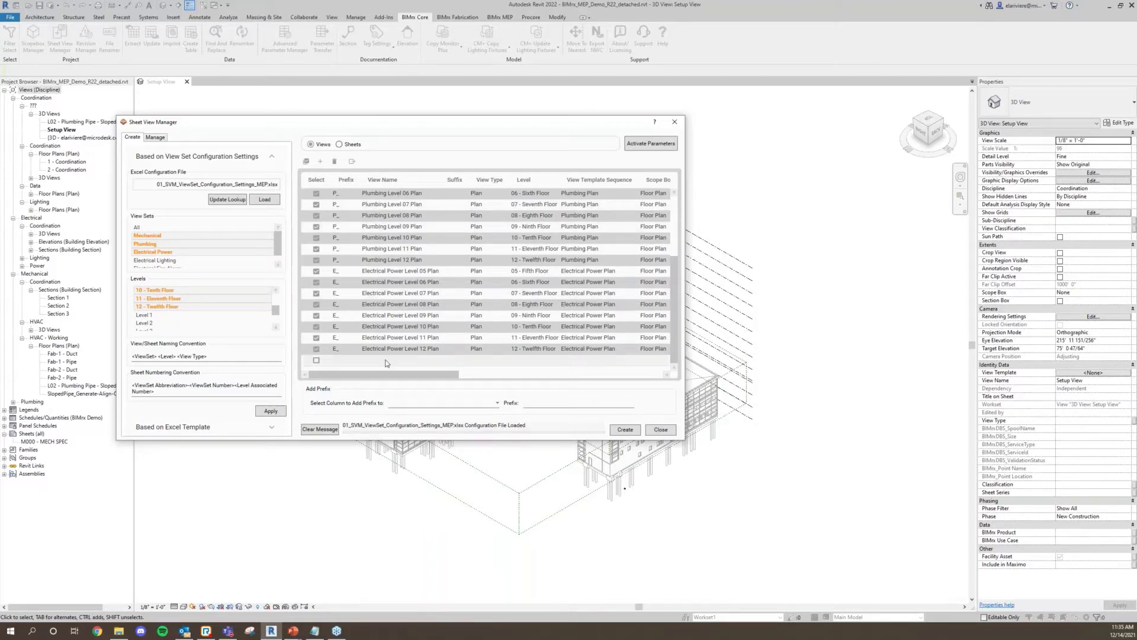
{"action": "left_click_drag", "start_coordinate": [379, 379], "coordinate": [436, 376]}
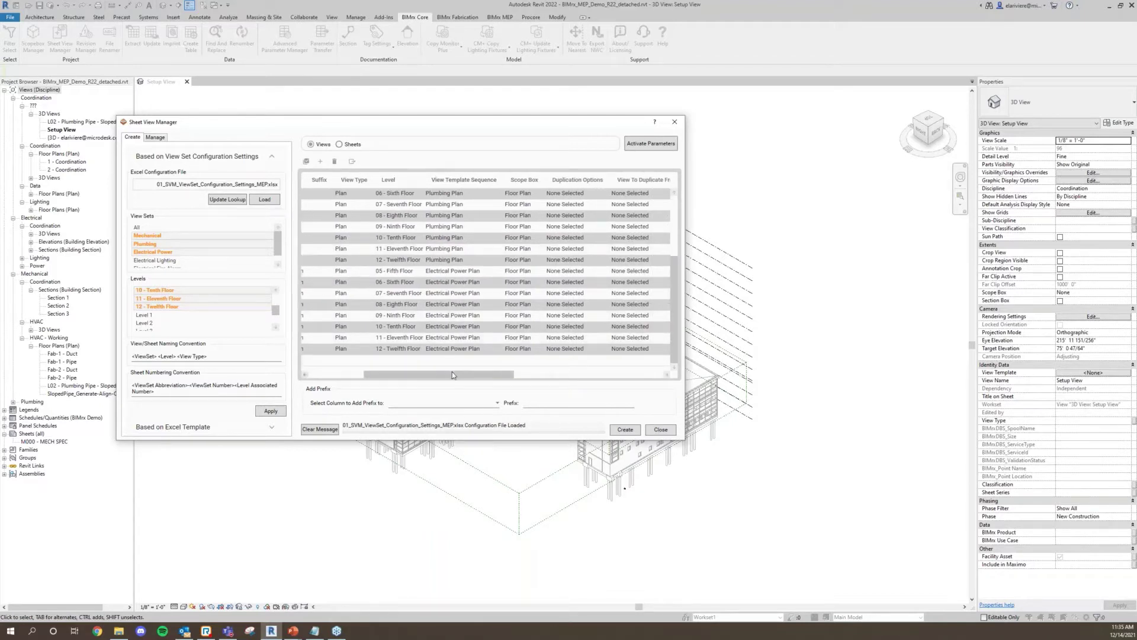
{"action": "left_click_drag", "start_coordinate": [453, 374], "coordinate": [465, 374]}
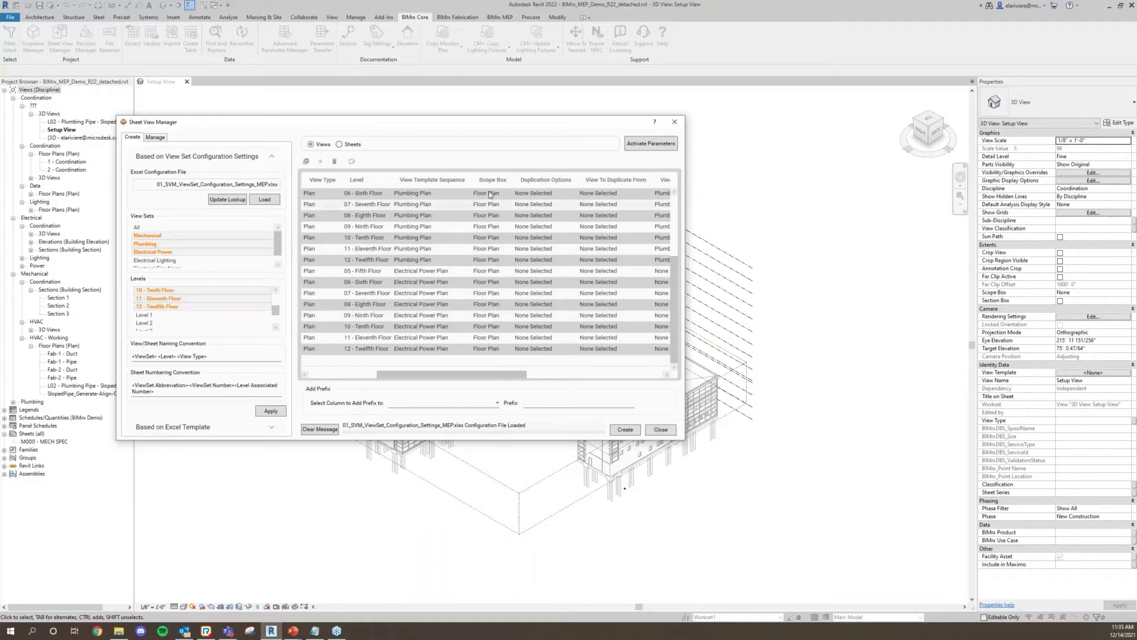
{"action": "left_click_drag", "start_coordinate": [480, 374], "coordinate": [411, 374]}
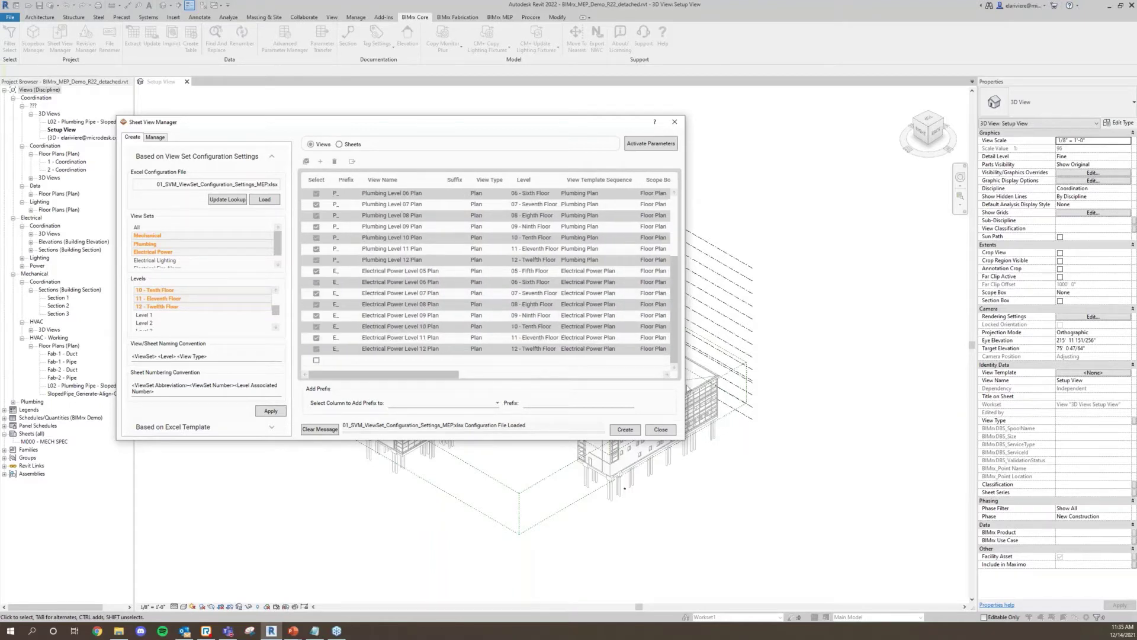
{"action": "left_click", "coordinate": [630, 430]}
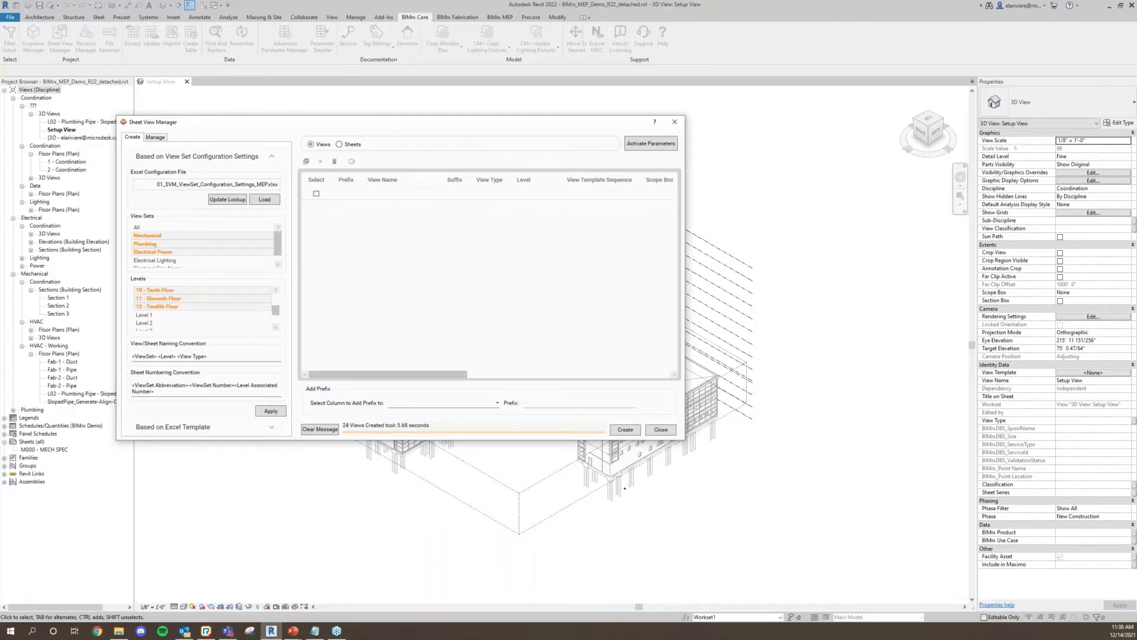
Switch the listing to sheets and create all the Mechanical, Plumbing and Electrical Power level plan sheets.
{"action": "left_click", "coordinate": [340, 145]}
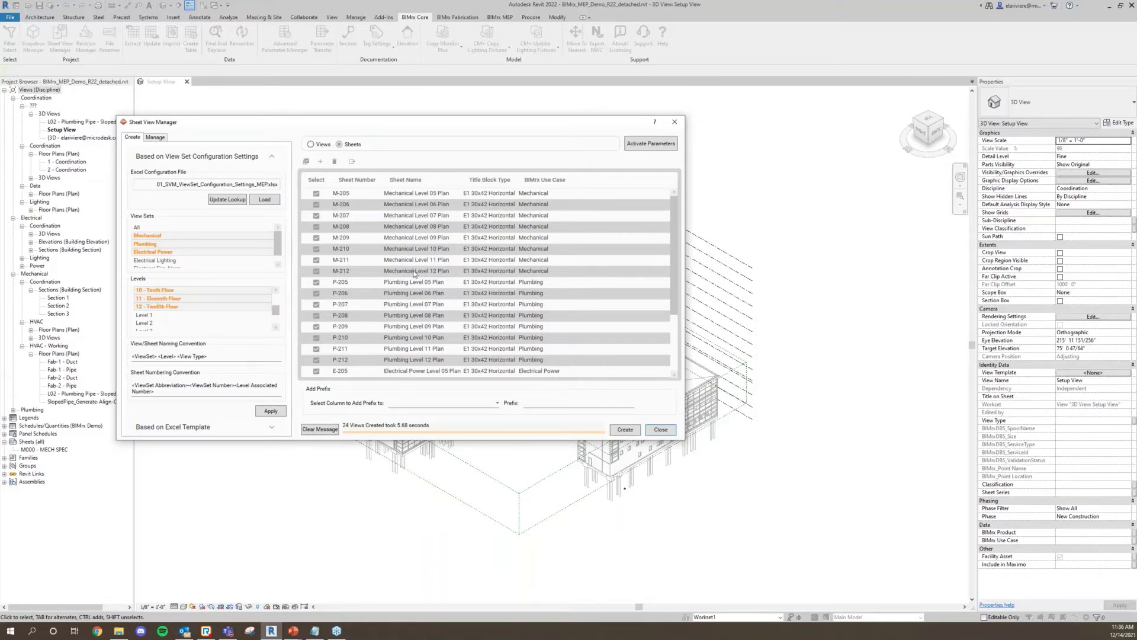
{"action": "scroll", "coordinate": [414, 273], "scroll_direction": "down", "scroll_amount": 3}
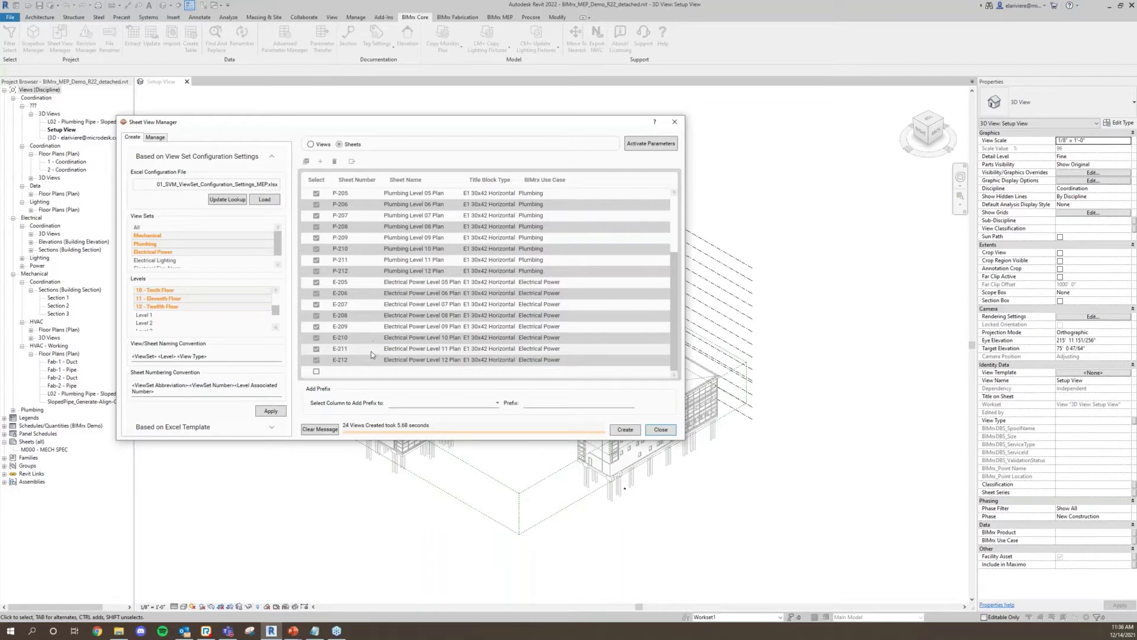
{"action": "scroll", "coordinate": [372, 354], "scroll_direction": "up", "scroll_amount": 3}
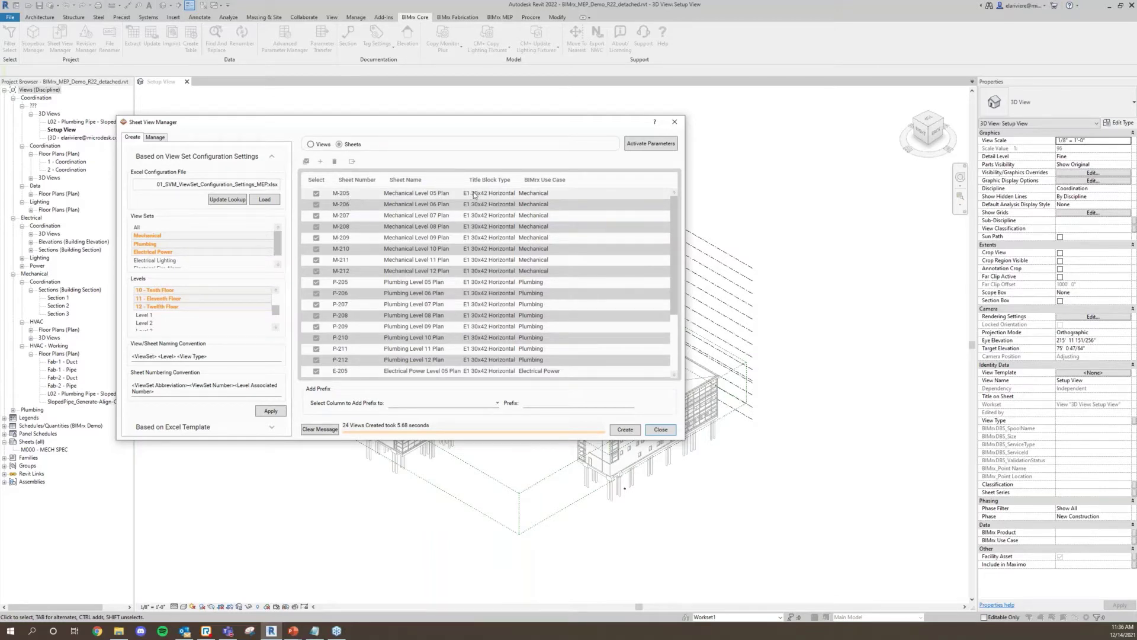
{"action": "scroll", "coordinate": [438, 284], "scroll_direction": "down", "scroll_amount": 3}
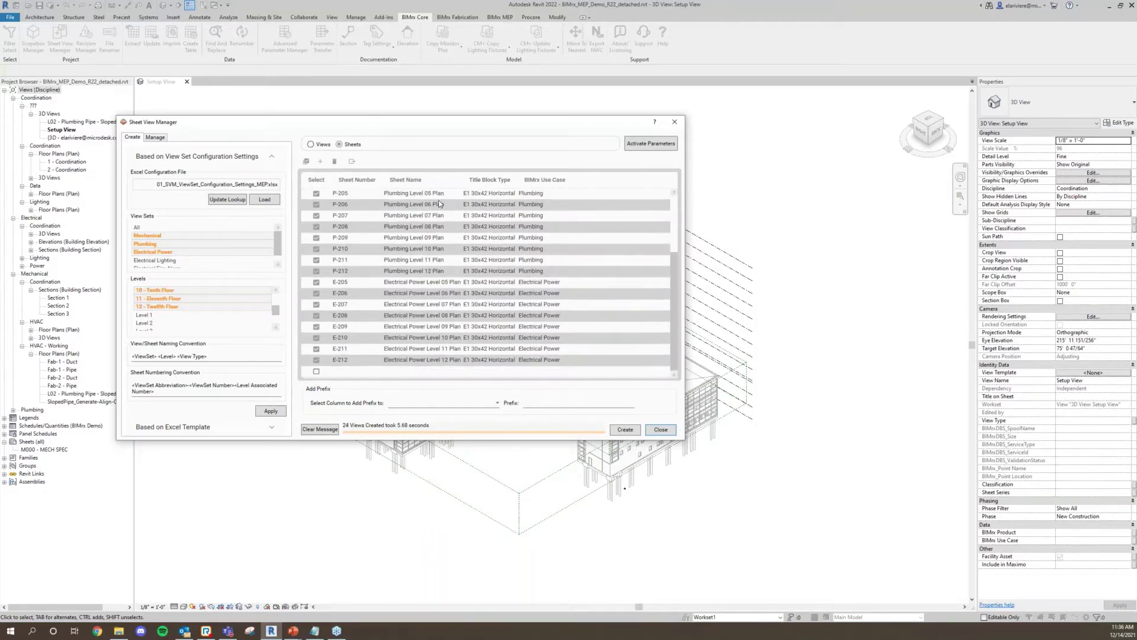
{"action": "left_click", "coordinate": [619, 430]}
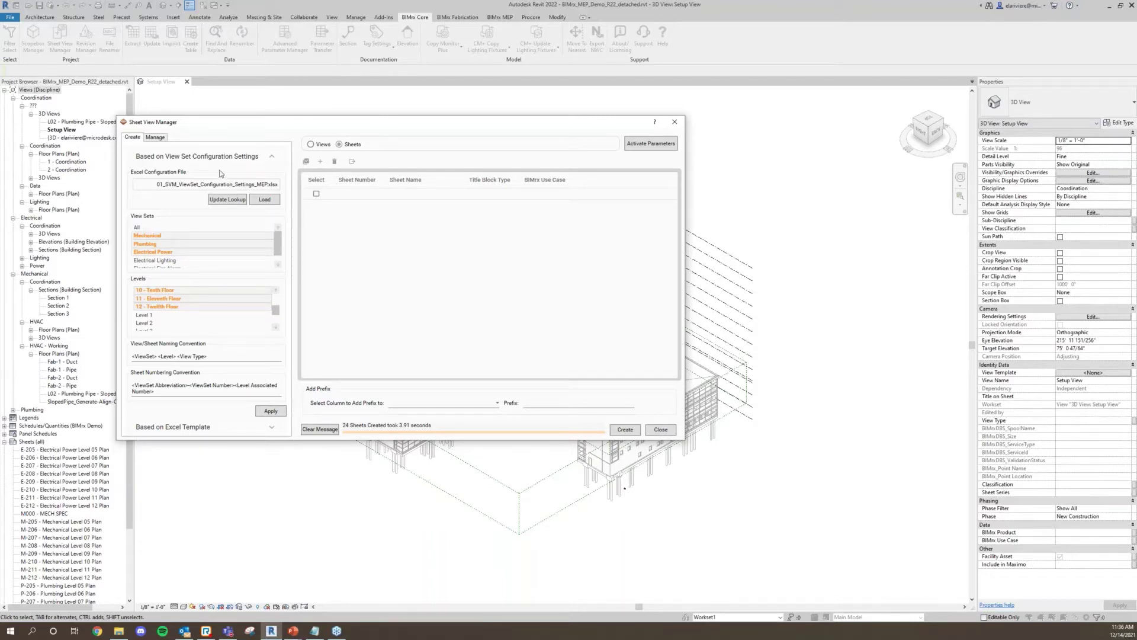
Load the Excel template 02_Duplicate Views_BIMrx_MEP_Demo_R22_SVM_Export.xlsx as the basis for creation and switch the listing to views.
{"action": "left_click", "coordinate": [272, 159]}
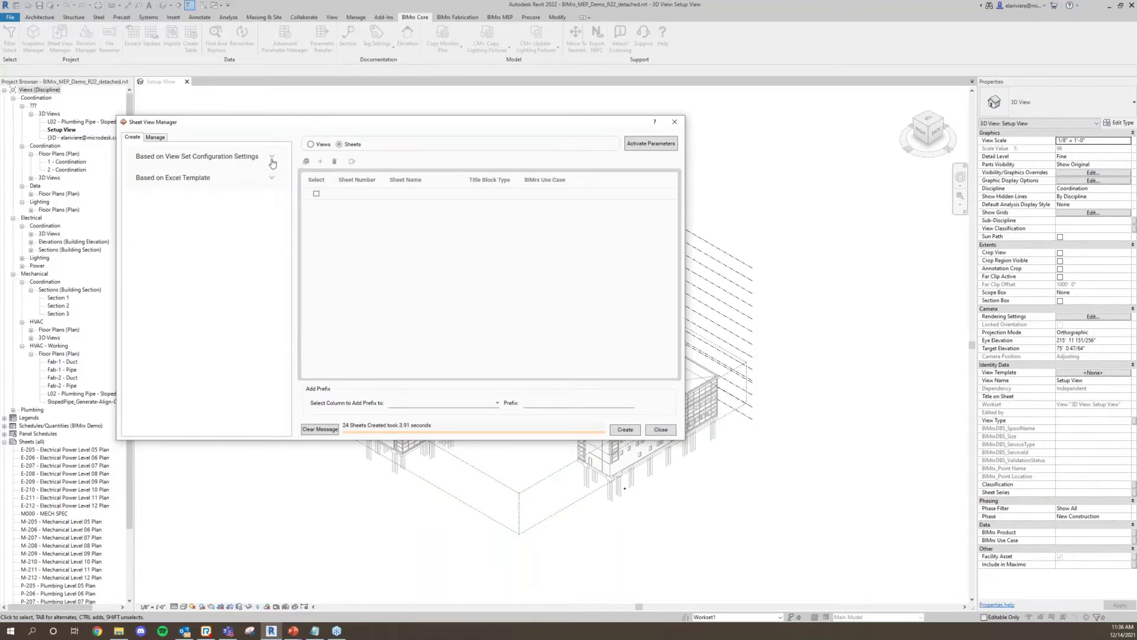
{"action": "left_click", "coordinate": [271, 179]}
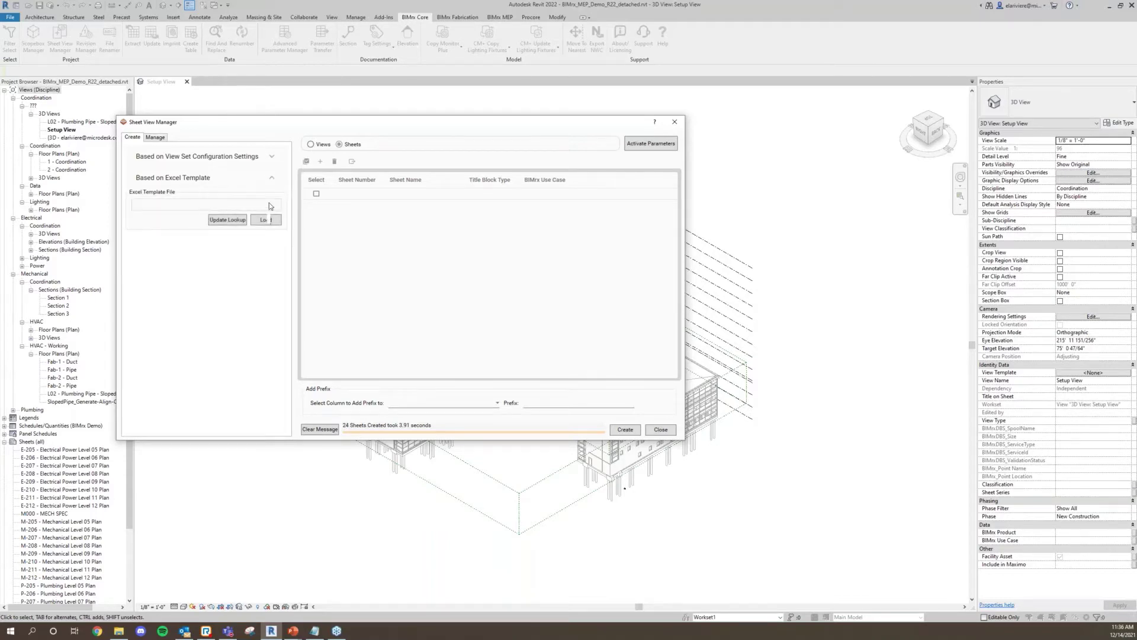
{"action": "left_click_drag", "start_coordinate": [386, 127], "coordinate": [411, 109]}
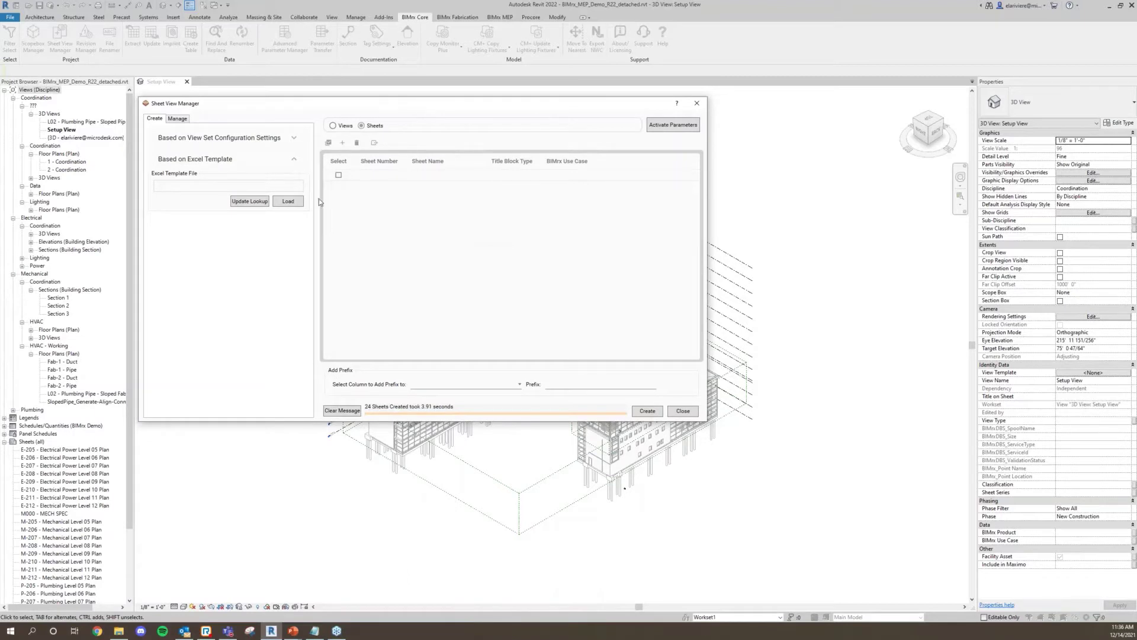
{"action": "left_click", "coordinate": [289, 201]}
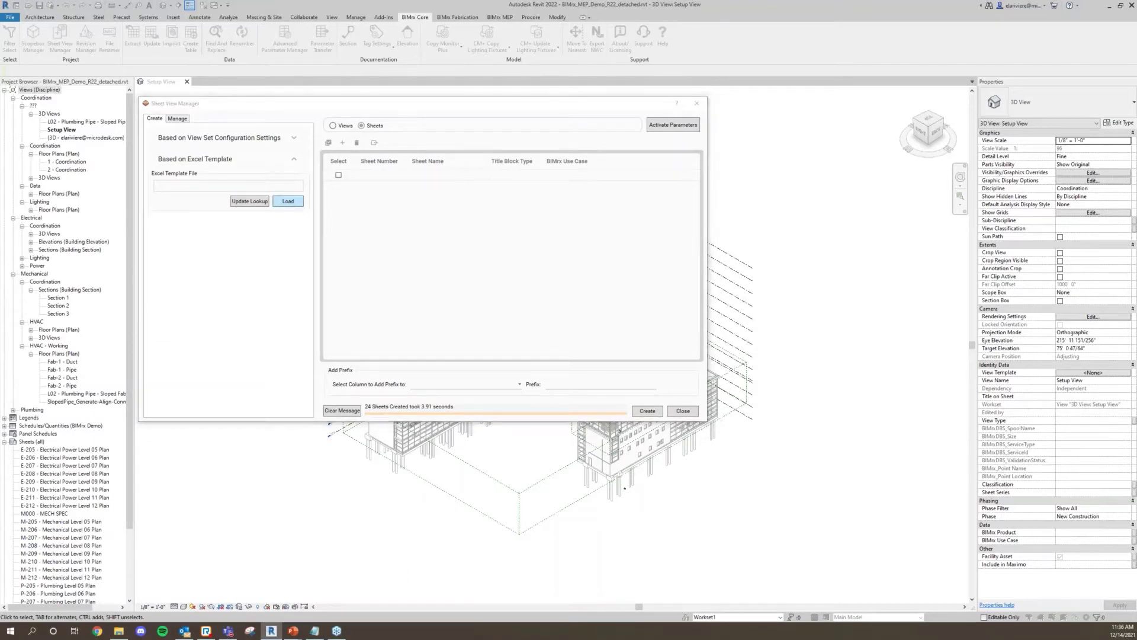
{"action": "left_click", "coordinate": [275, 213]}
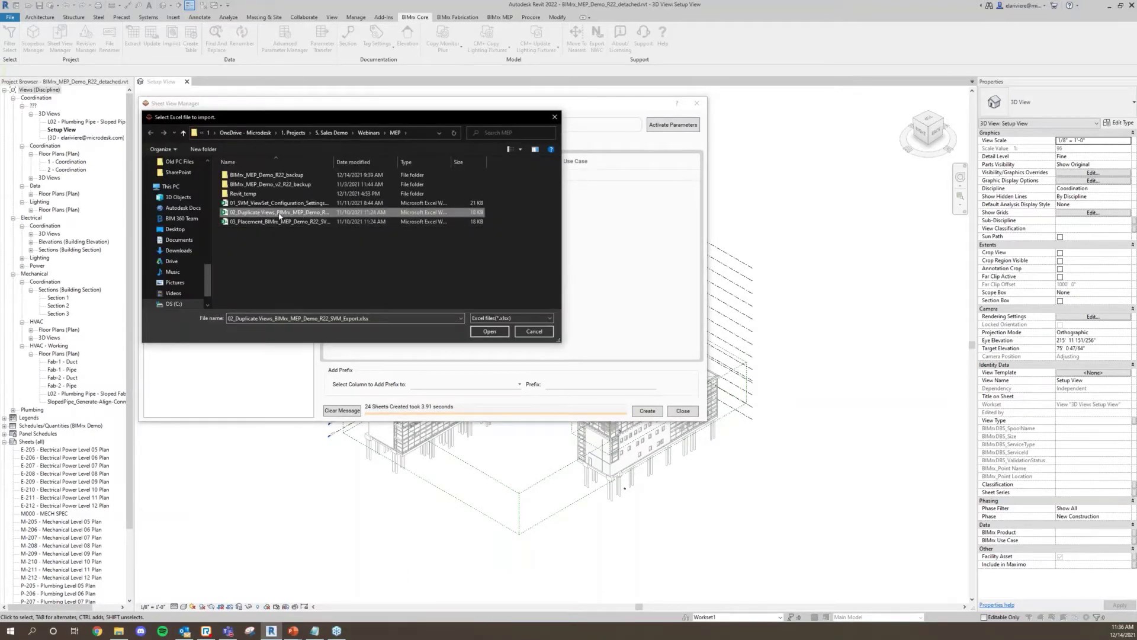
{"action": "left_click", "coordinate": [490, 332]}
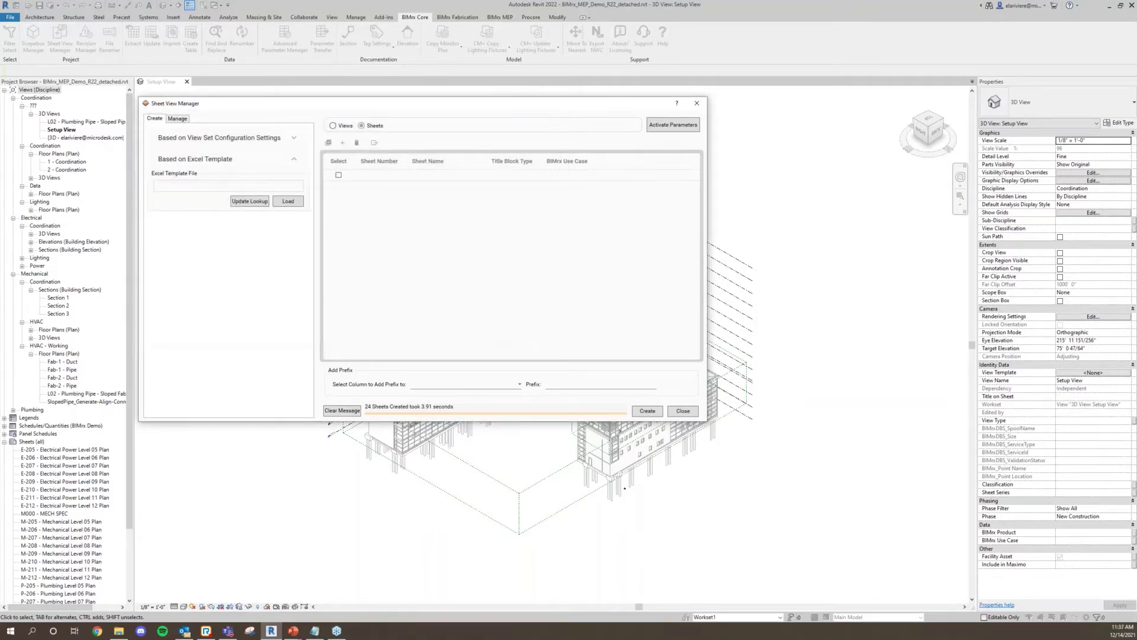
{"action": "left_click", "coordinate": [292, 204]}
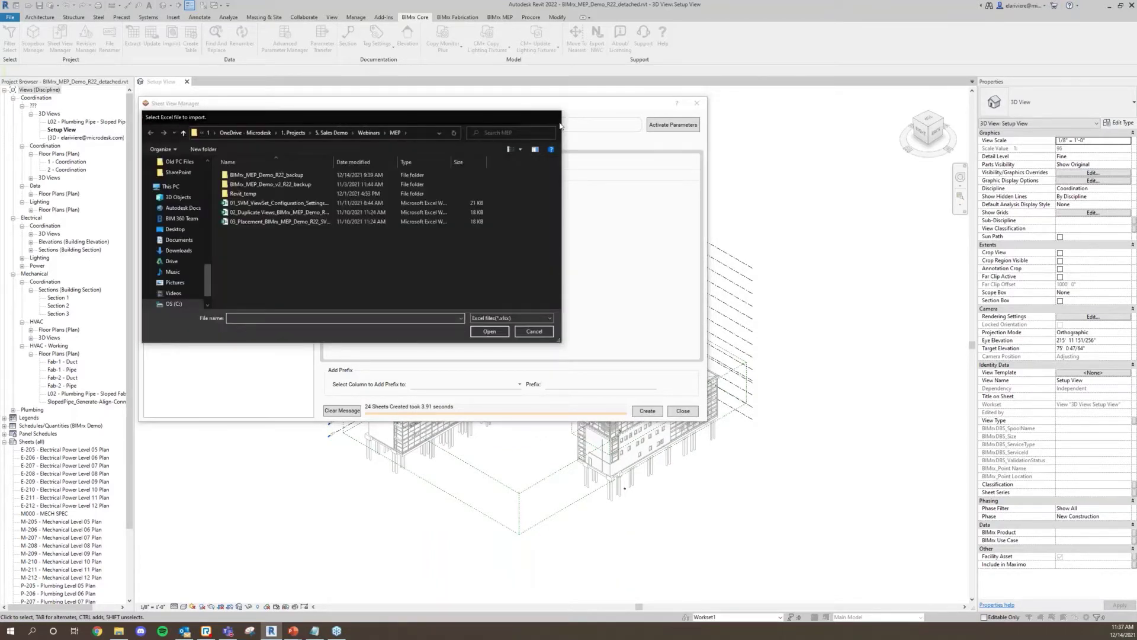
{"action": "left_click", "coordinate": [554, 117]}
{"action": "left_click", "coordinate": [344, 128]}
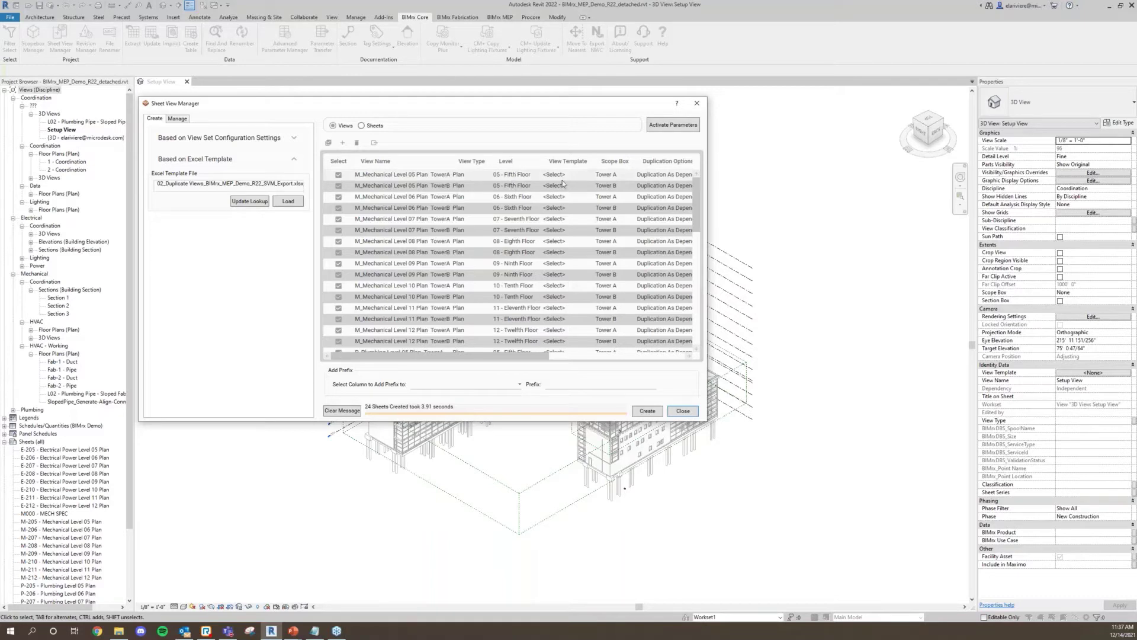
Review the listed Tower A and Tower B dependent views with their scope boxes and duplication options, and create them all.
{"action": "scroll", "coordinate": [510, 363], "scroll_direction": "right", "scroll_amount": 5}
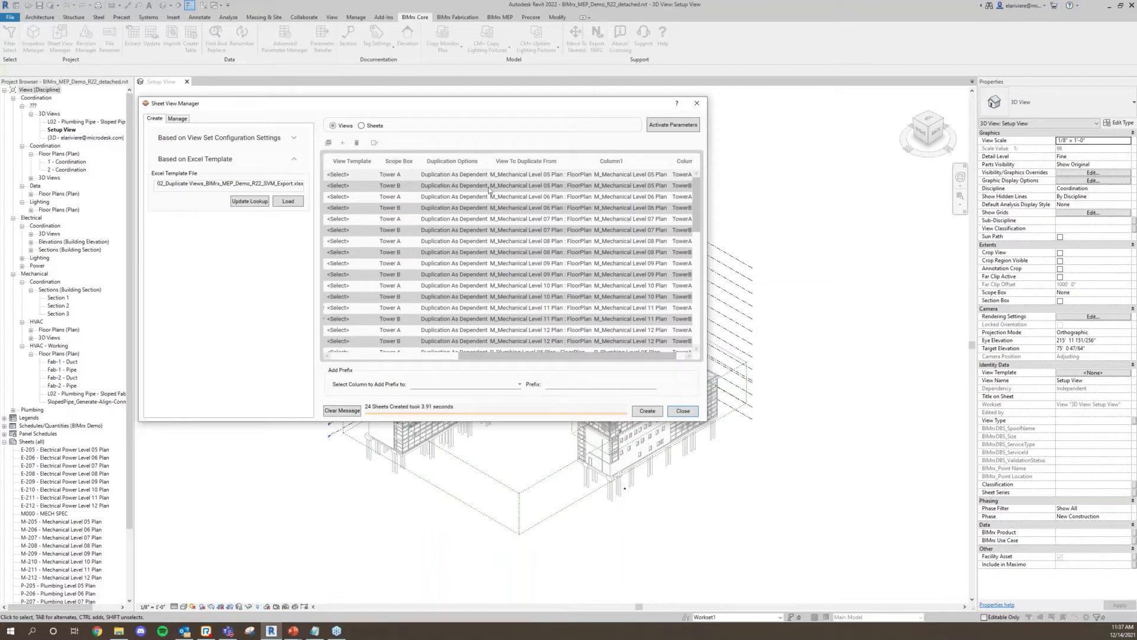
{"action": "scroll", "coordinate": [513, 358], "scroll_direction": "left", "scroll_amount": 2}
{"action": "left_click_drag", "start_coordinate": [512, 358], "coordinate": [407, 356]}
{"action": "scroll", "coordinate": [426, 240], "scroll_direction": "down", "scroll_amount": 4}
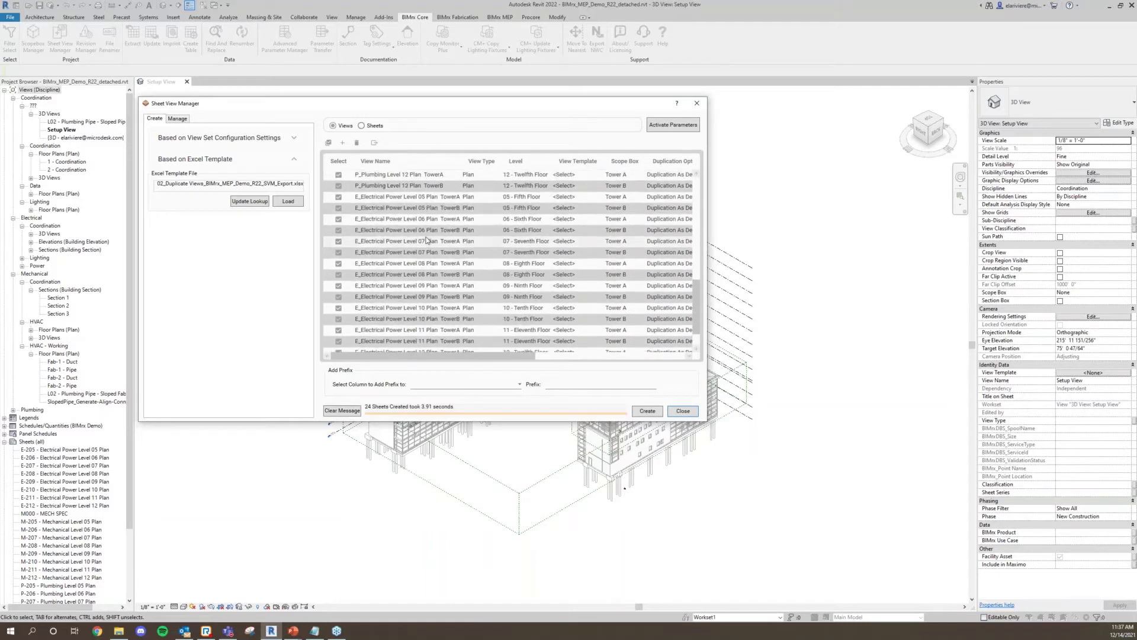
{"action": "scroll", "coordinate": [439, 243], "scroll_direction": "down", "scroll_amount": 7}
{"action": "left_click", "coordinate": [647, 413]}
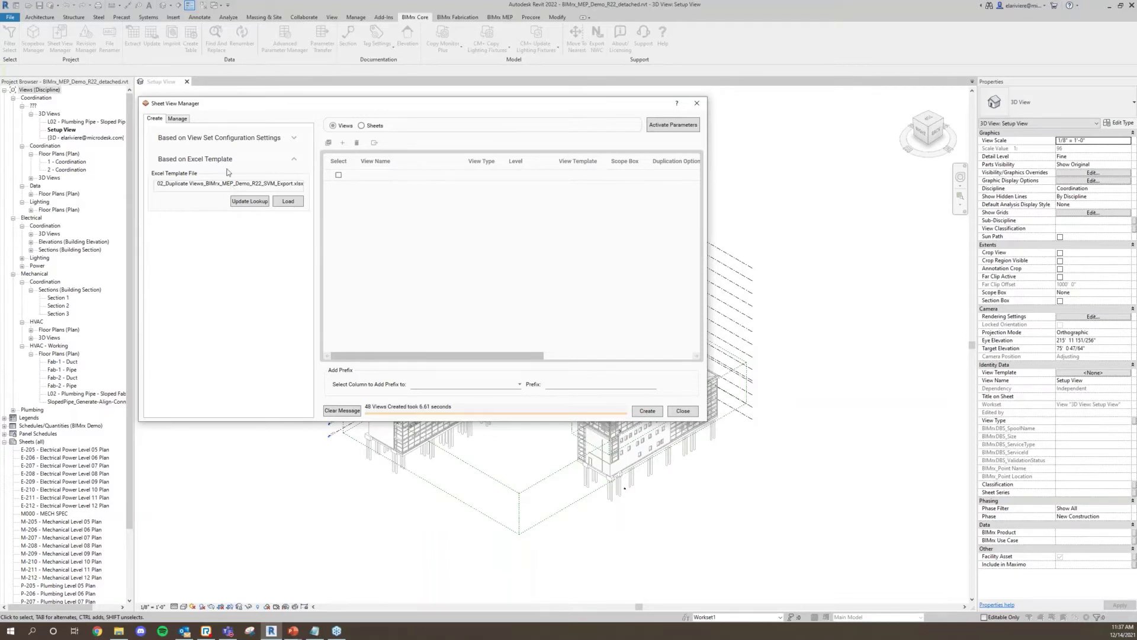
Load 03_Placement_BIMrx_MEP_Demo_R22_SVM_Export.xlsx for view placement, place all listed views on their sheets, and close Sheet View Manager.
{"action": "left_click", "coordinate": [177, 118]}
{"action": "left_click", "coordinate": [289, 184]}
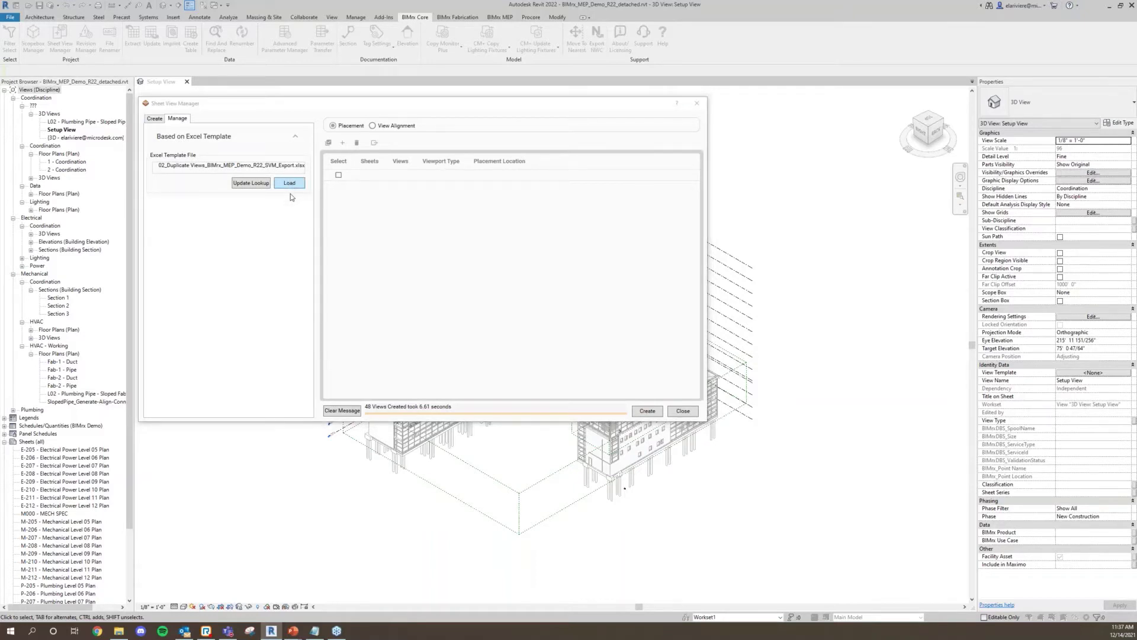
{"action": "left_click", "coordinate": [243, 221]}
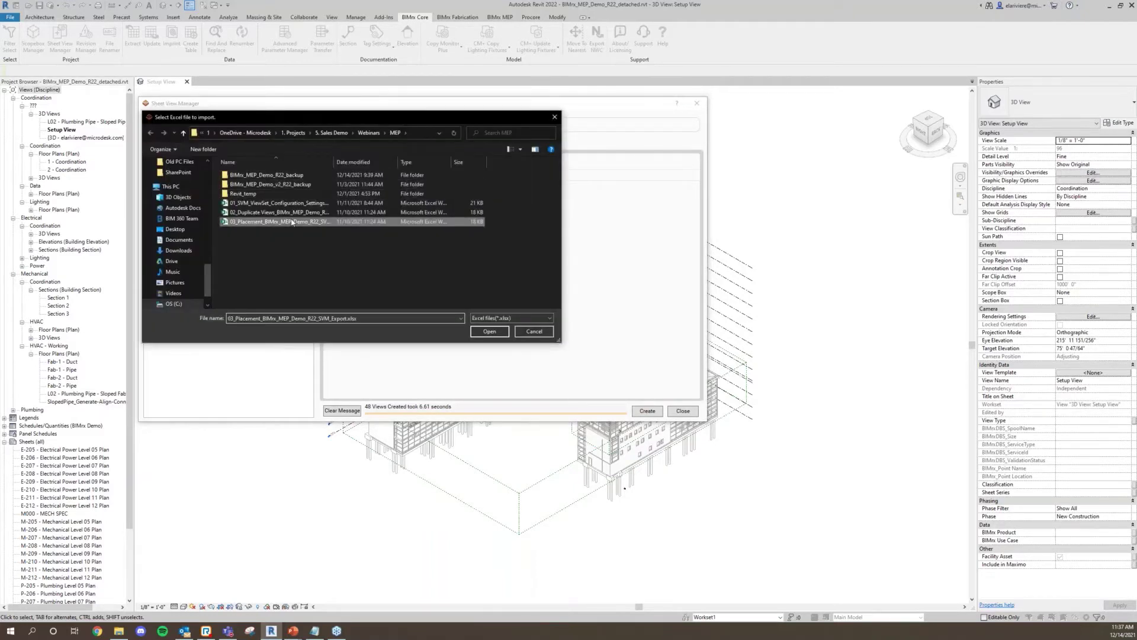
{"action": "left_click", "coordinate": [489, 331]}
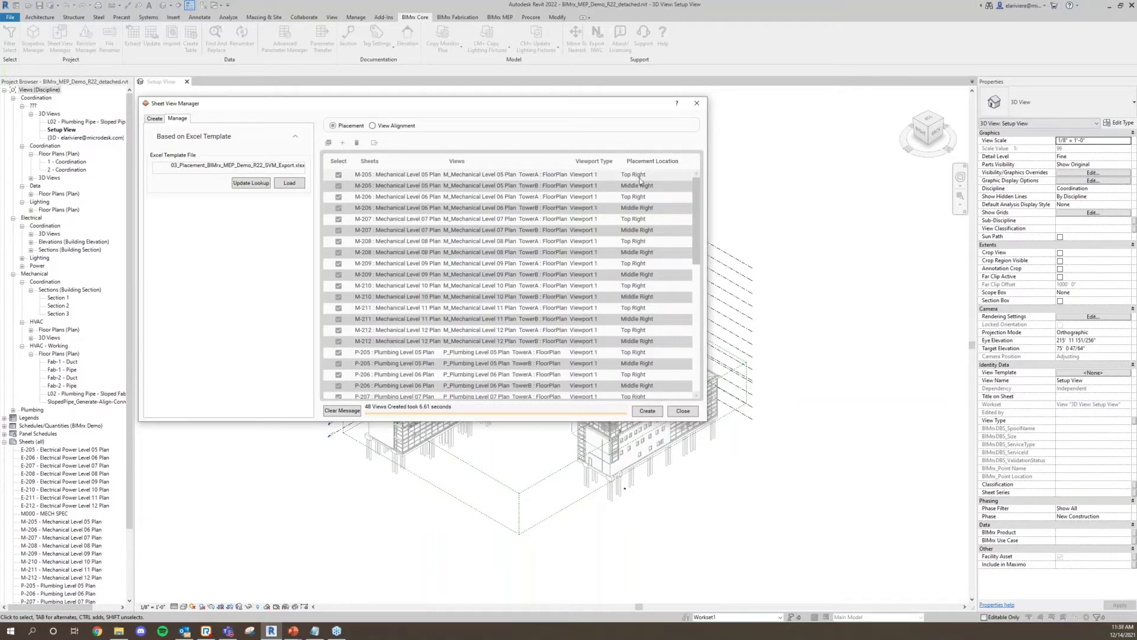
{"action": "left_click", "coordinate": [649, 411]}
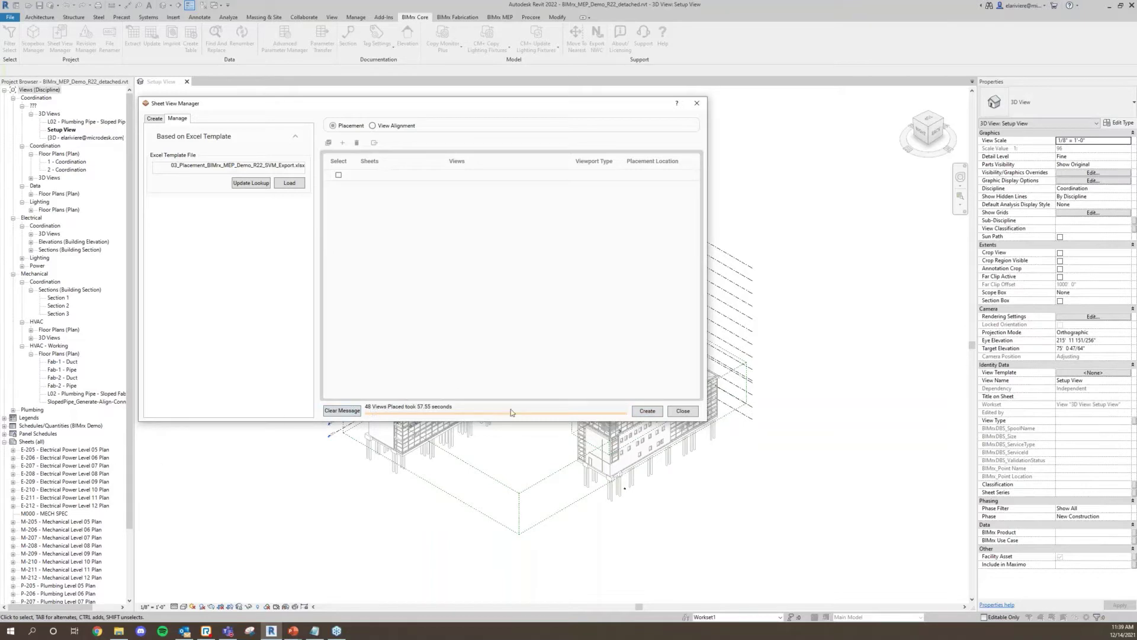
{"action": "left_click", "coordinate": [683, 412]}
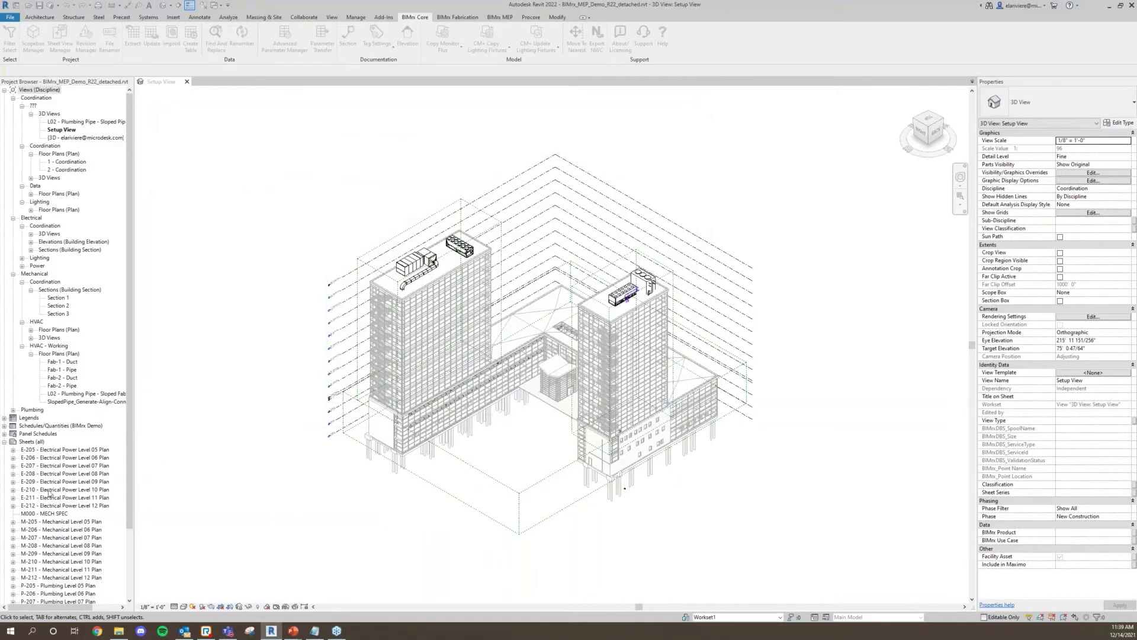
Check the placed views on sheet E-212 Electrical Power Level 12 Plan and leave only the 1 - Coordination floor plan open.
{"action": "double_click", "coordinate": [53, 507]}
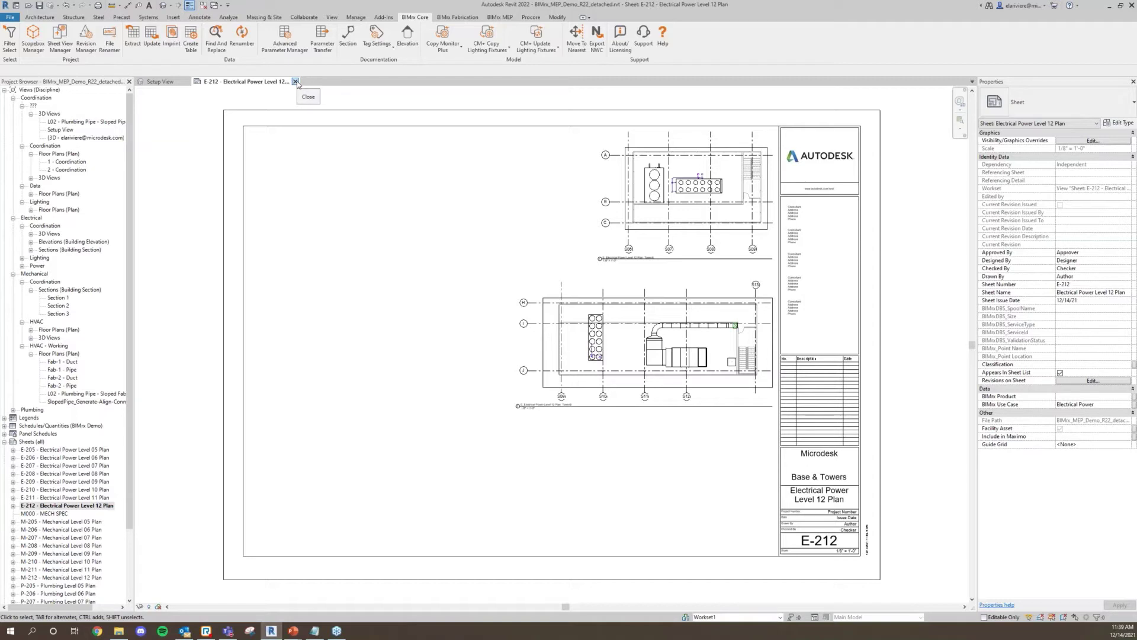
{"action": "left_click", "coordinate": [65, 162]}
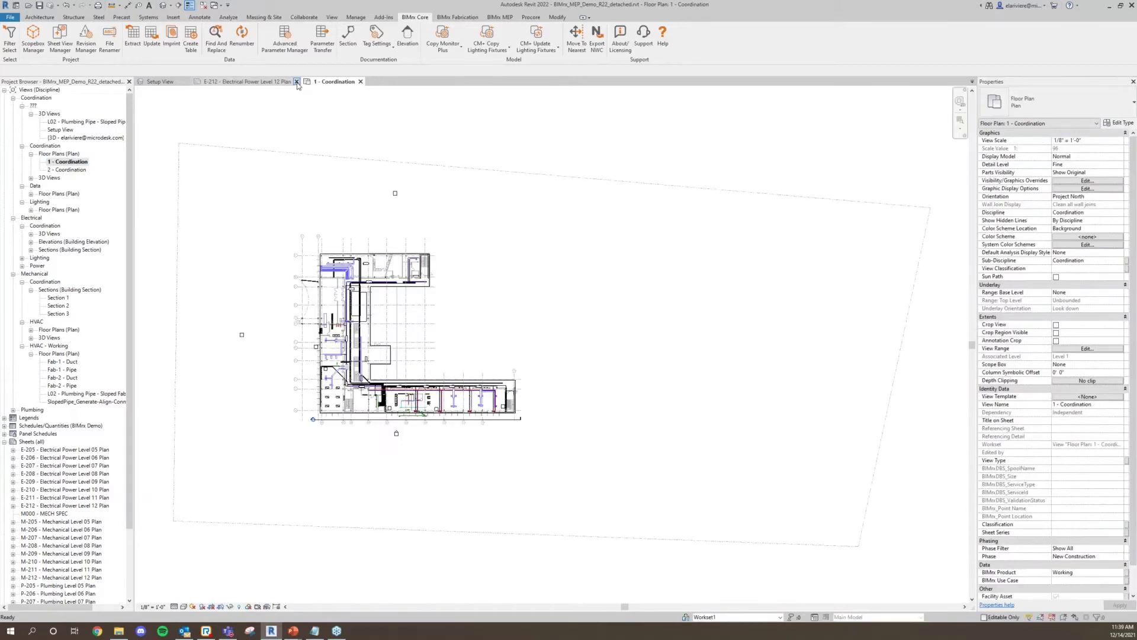
{"action": "left_click", "coordinate": [297, 82]}
{"action": "left_click", "coordinate": [183, 82]}
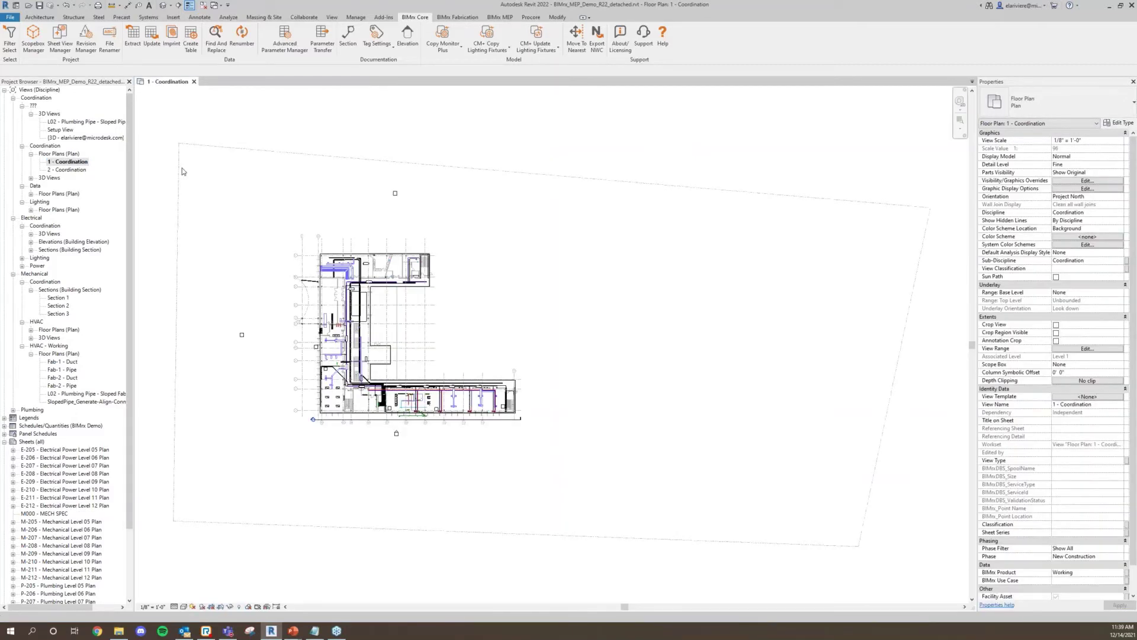
Select the conduit runs and duct end around the gap near the plan's upper wall and isolate them in a 3D section box.
{"action": "scroll", "coordinate": [305, 286], "scroll_direction": "up", "scroll_amount": 6}
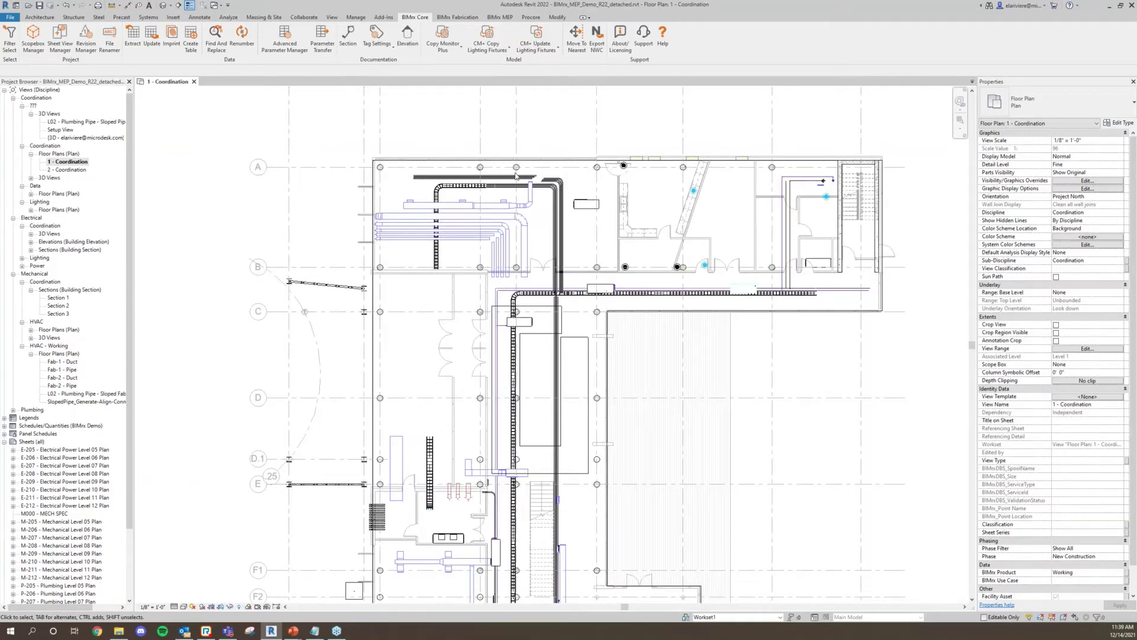
{"action": "scroll", "coordinate": [517, 173], "scroll_direction": "up", "scroll_amount": 3}
{"action": "middle_click_drag", "start_coordinate": [530, 153], "coordinate": [534, 185]}
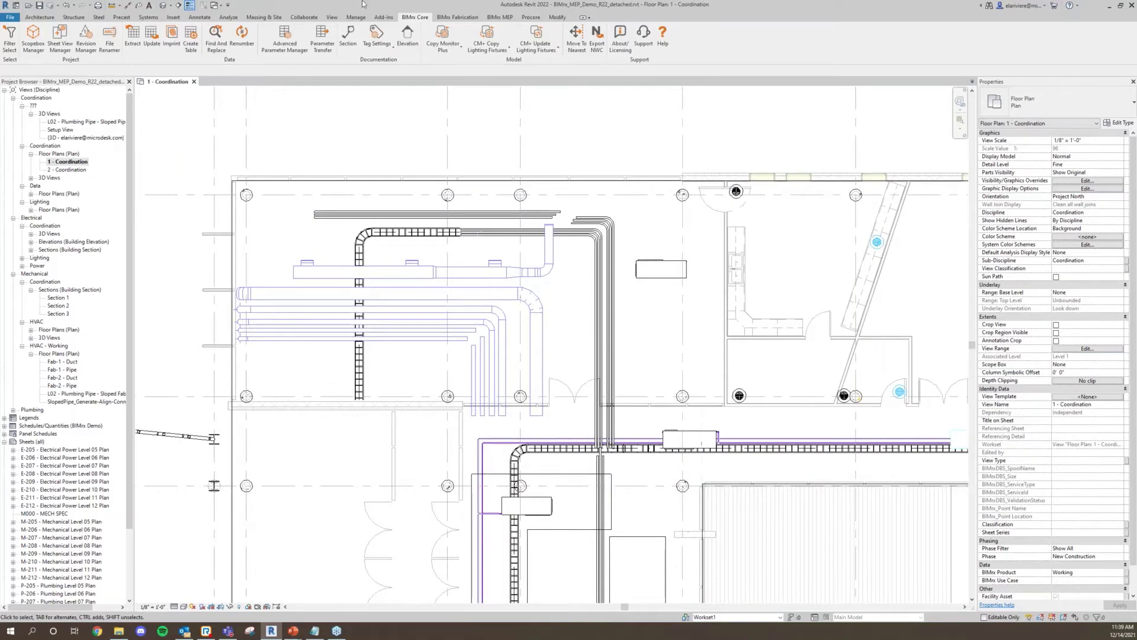
{"action": "left_click", "coordinate": [500, 17]}
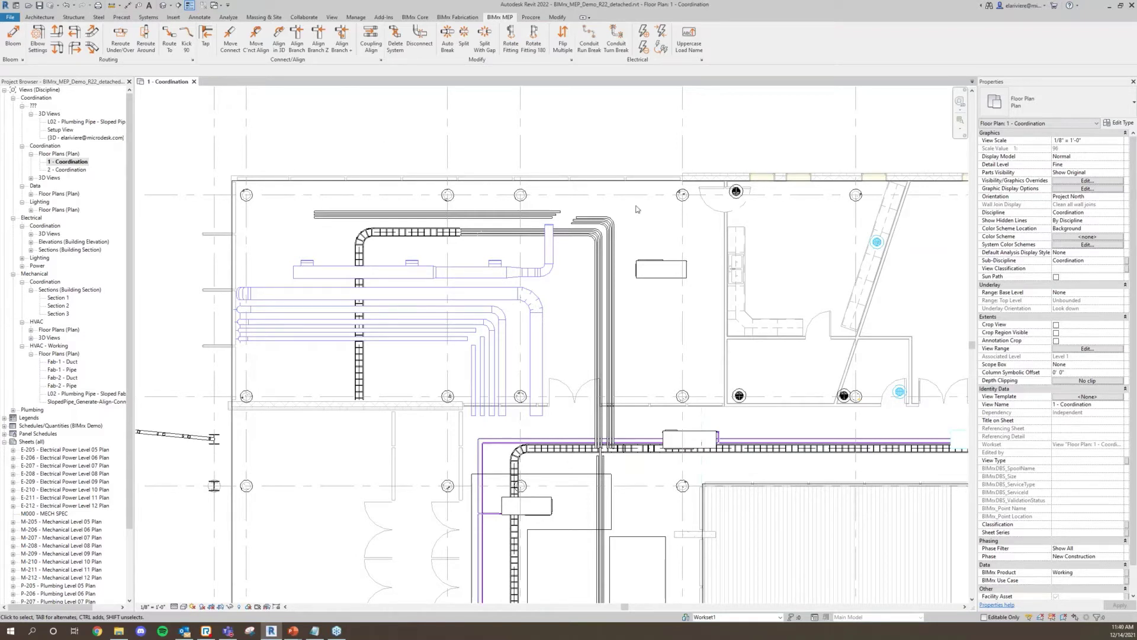
{"action": "left_click_drag", "start_coordinate": [637, 158], "coordinate": [507, 258]}
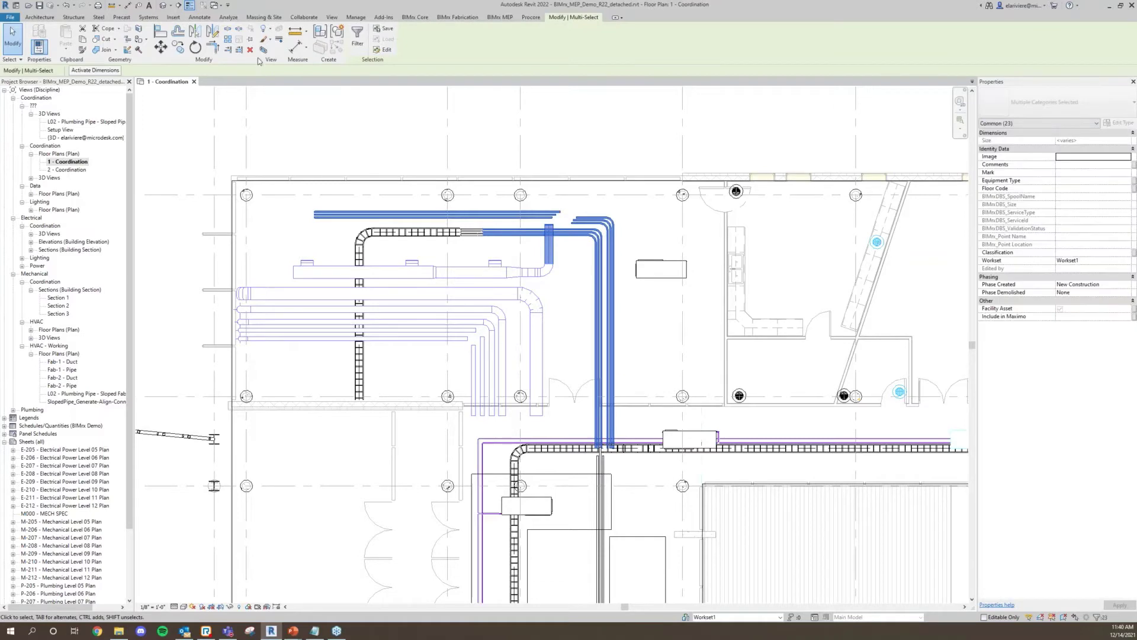
{"action": "left_click", "coordinate": [263, 50]}
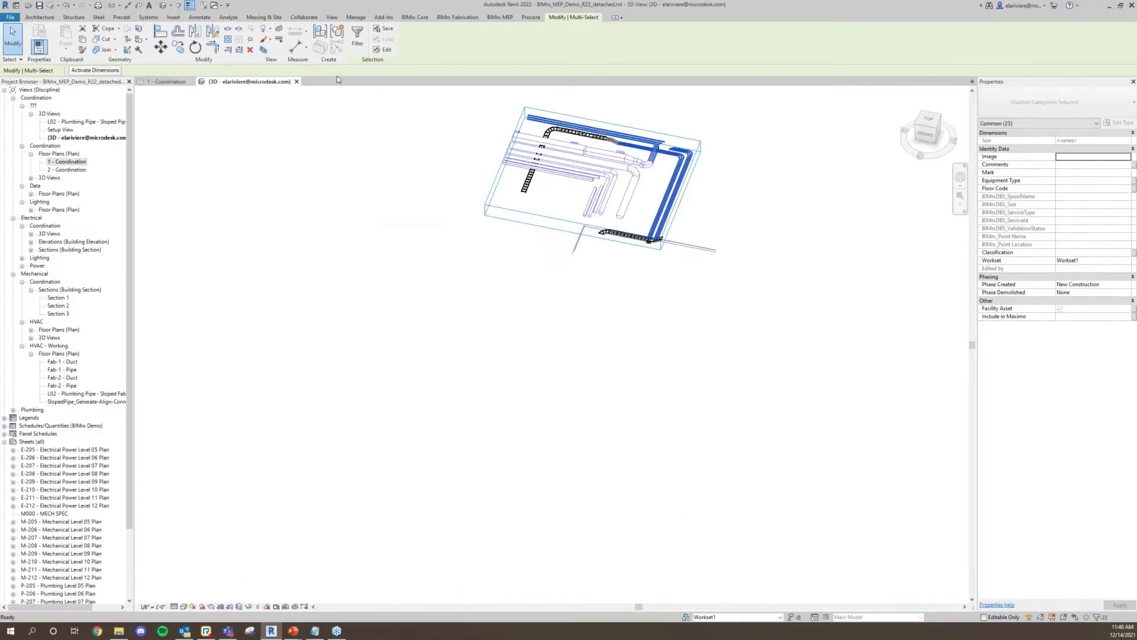
Tile the section-boxed 3D view beside the 1 - Coordination plan and frame the open conduit ends in both views.
{"action": "left_click", "coordinate": [711, 203]}
{"action": "key", "text": "w"}
{"action": "key", "text": "t"}
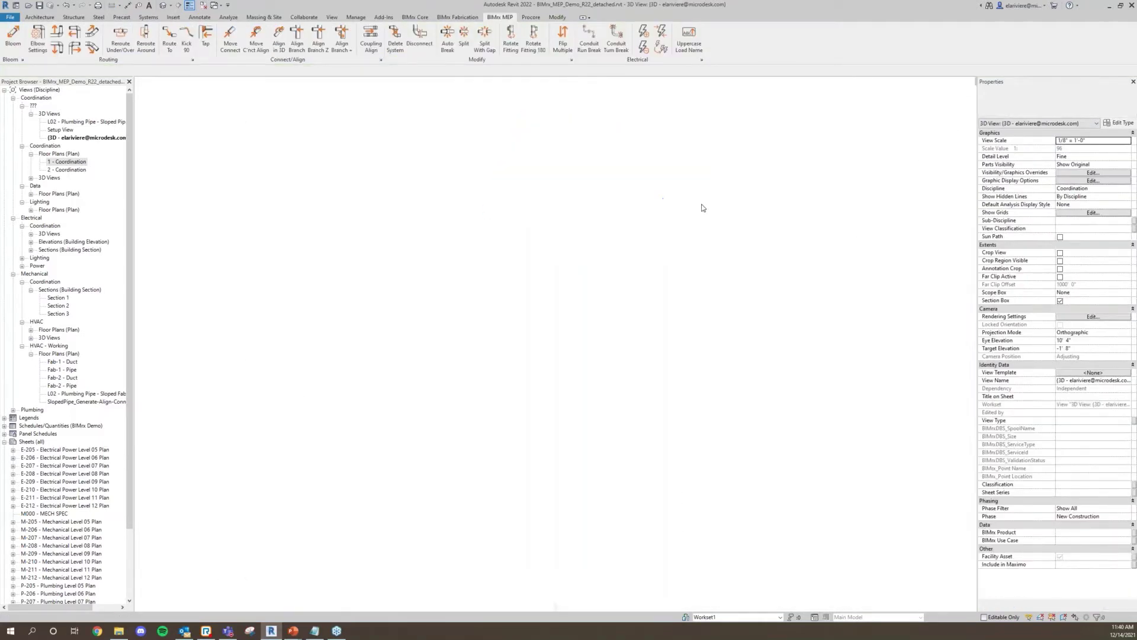
{"action": "scroll", "coordinate": [320, 376], "scroll_direction": "up", "scroll_amount": 5}
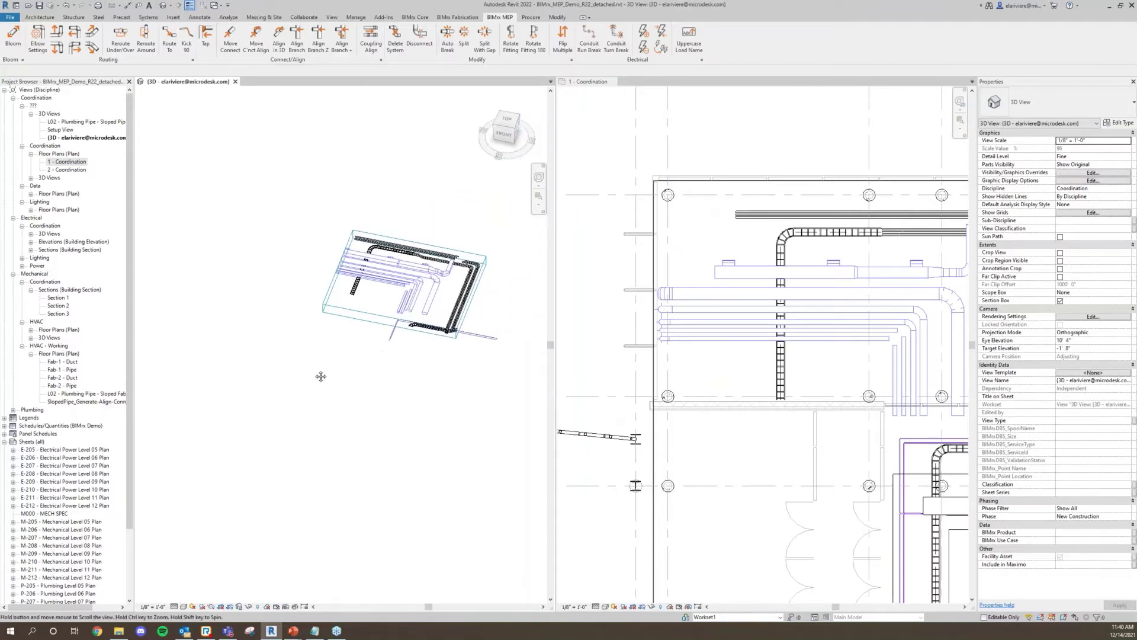
{"action": "middle_click_drag", "start_coordinate": [441, 287], "coordinate": [355, 323], "text": "shift"}
{"action": "scroll", "coordinate": [714, 437], "scroll_direction": "up", "scroll_amount": 3}
{"action": "left_click", "coordinate": [803, 326]}
{"action": "scroll", "coordinate": [803, 327], "scroll_direction": "up", "scroll_amount": 2}
{"action": "scroll", "coordinate": [803, 327], "scroll_direction": "up", "scroll_amount": 1}
{"action": "middle_click_drag", "start_coordinate": [804, 327], "coordinate": [739, 376]}
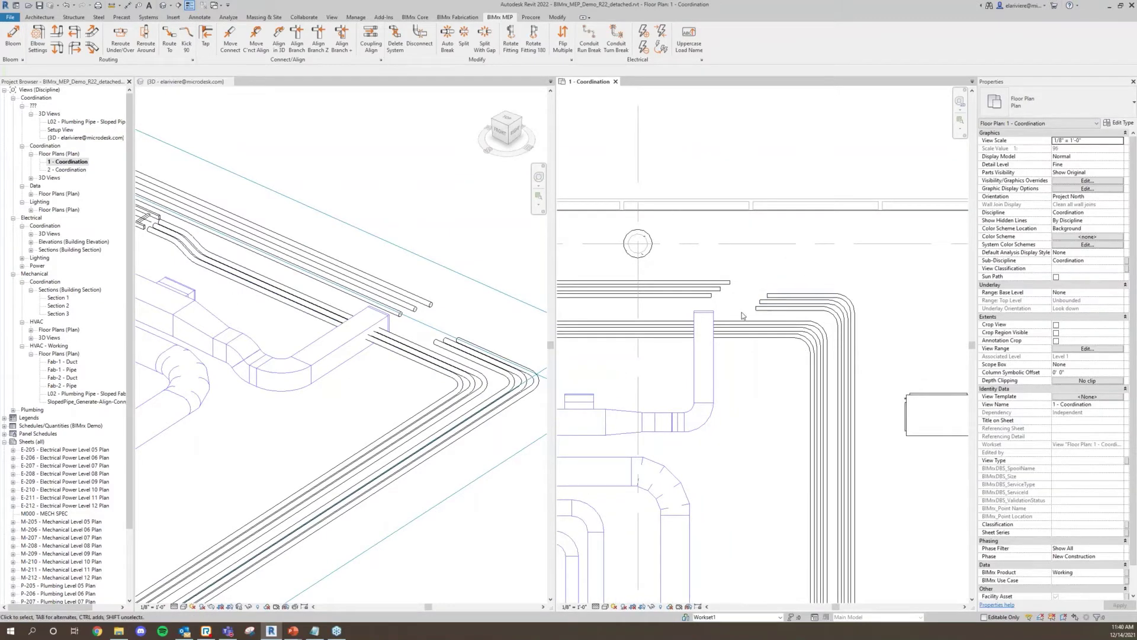
{"action": "left_click", "coordinate": [455, 470]}
{"action": "scroll", "coordinate": [454, 470], "scroll_direction": "down", "scroll_amount": 2}
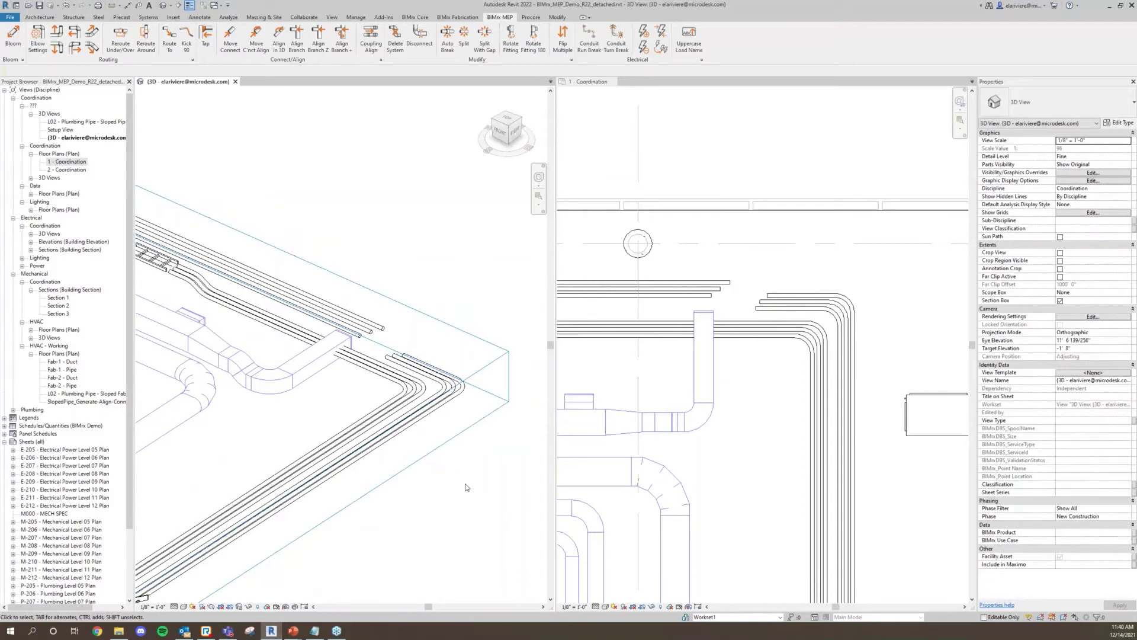
{"action": "scroll", "coordinate": [422, 366], "scroll_direction": "up", "scroll_amount": 2}
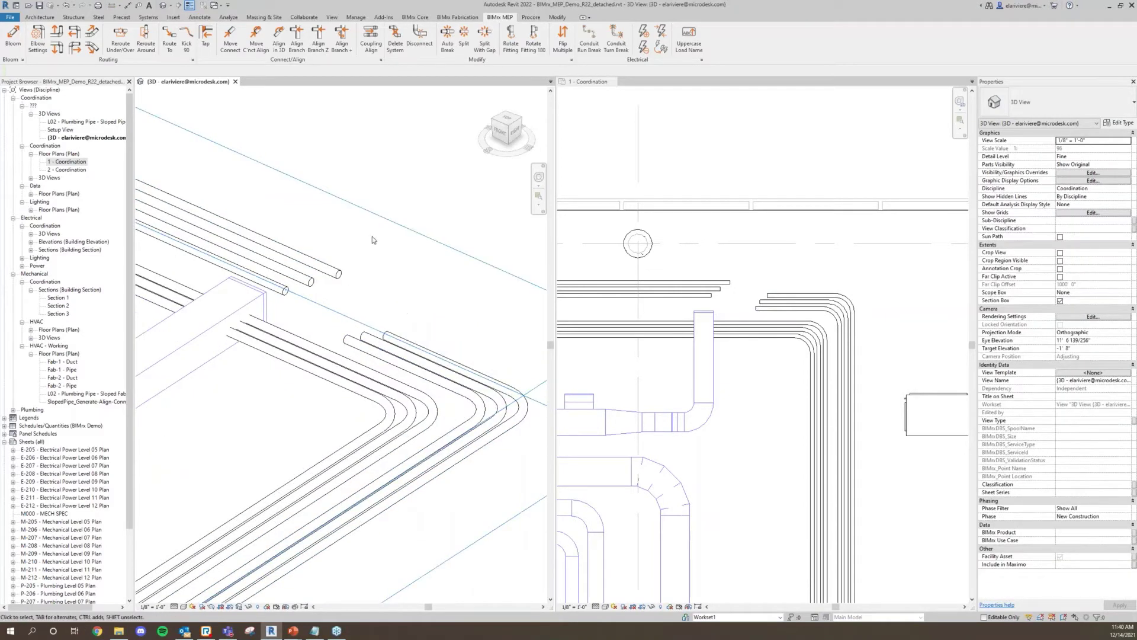
Route the outermost conduit to its matching run across the gap with a custom angle of 30, and check the new elbow's angle.
{"action": "left_click", "coordinate": [169, 56]}
{"action": "left_click", "coordinate": [415, 348]}
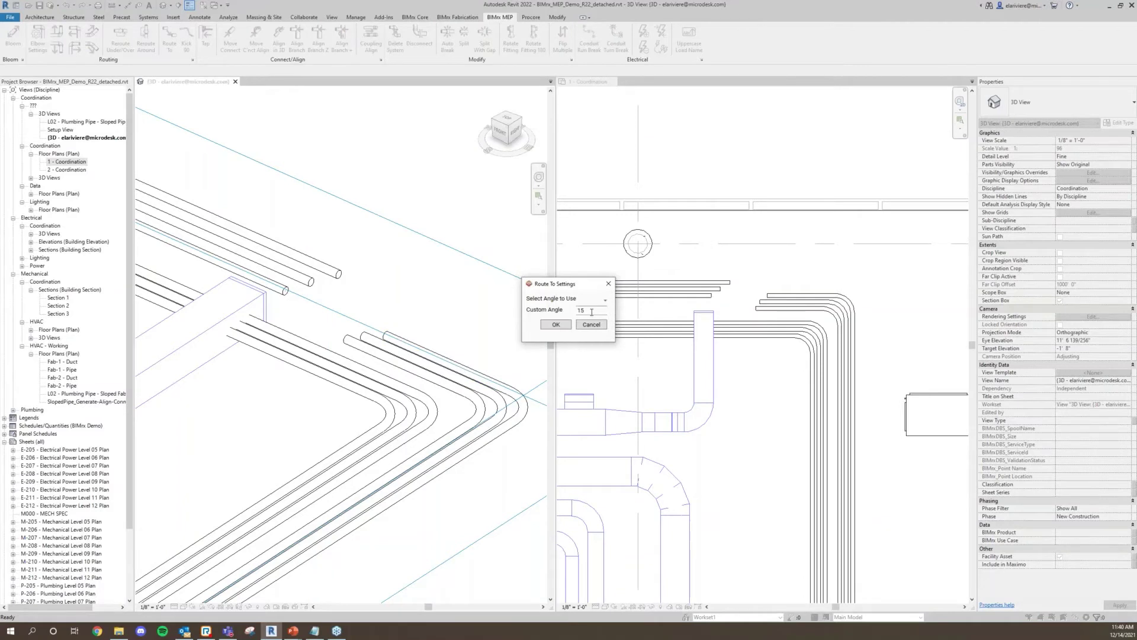
{"action": "double_click", "coordinate": [591, 312]}
{"action": "type", "text": "30"}
{"action": "left_click", "coordinate": [556, 325]}
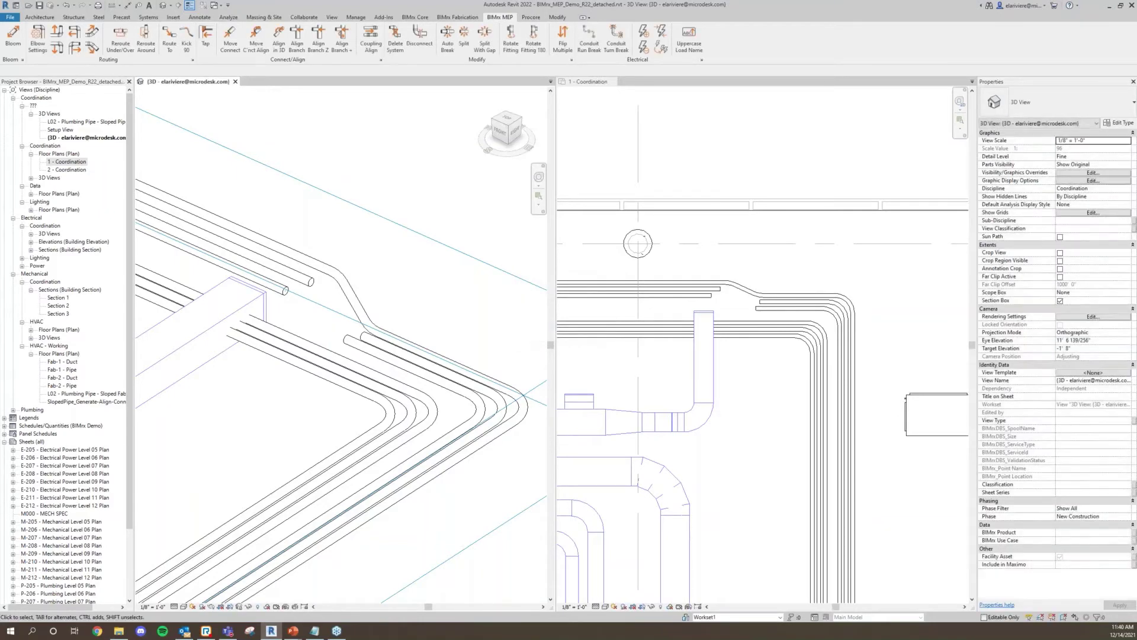
{"action": "left_click", "coordinate": [360, 280]}
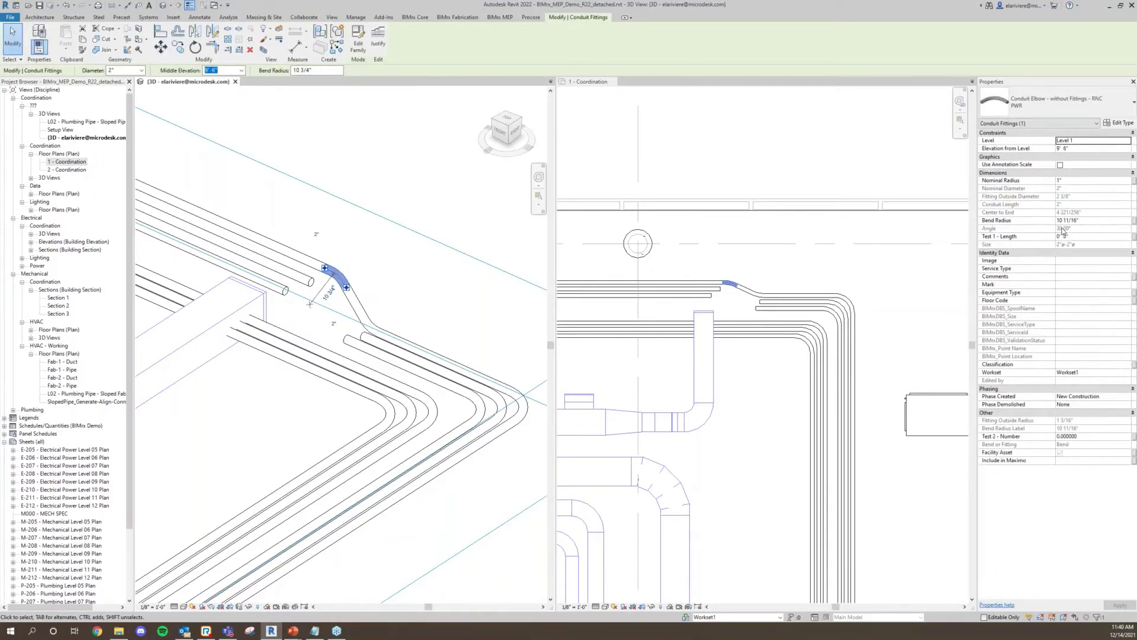
{"action": "left_click", "coordinate": [411, 263]}
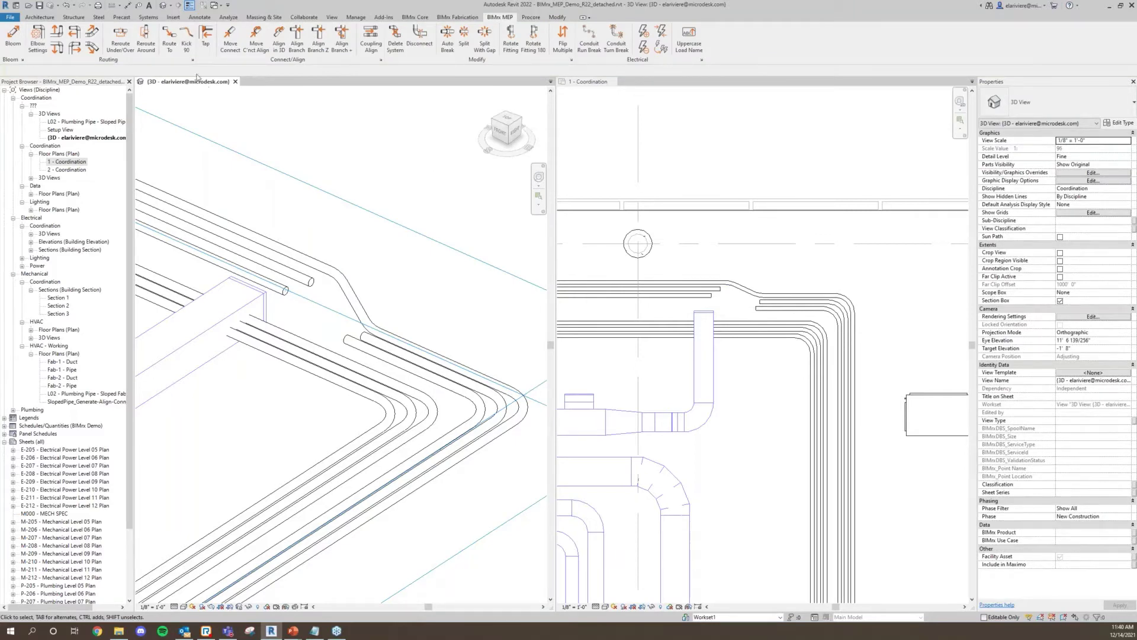
Route the second conduit from the outside to its matching run across the gap.
{"action": "left_click", "coordinate": [173, 52]}
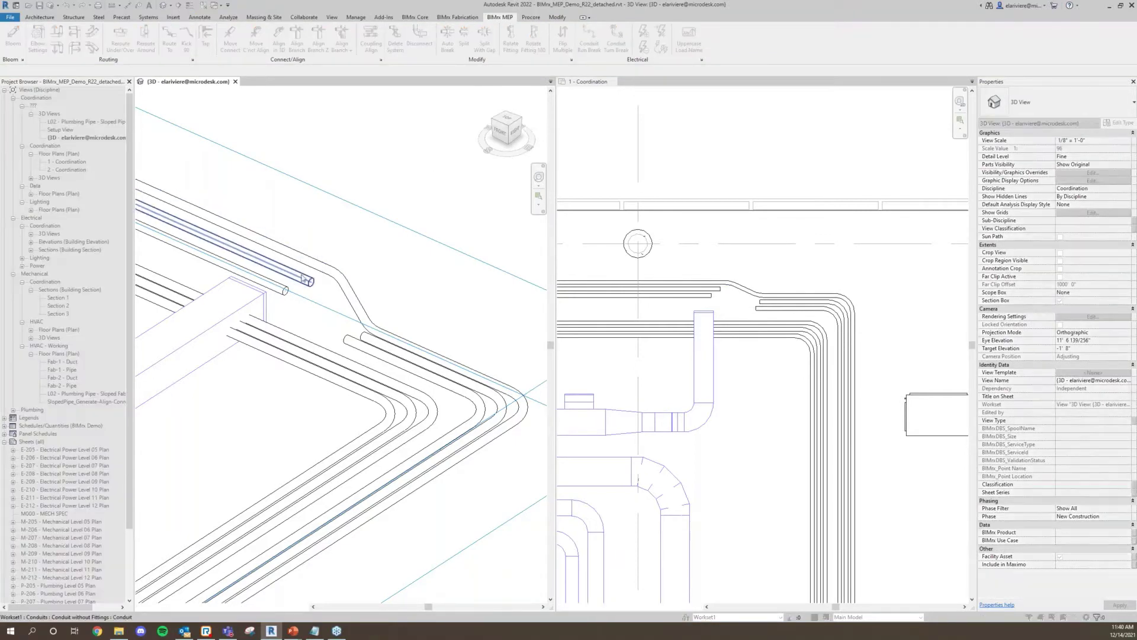
{"action": "left_click", "coordinate": [372, 344]}
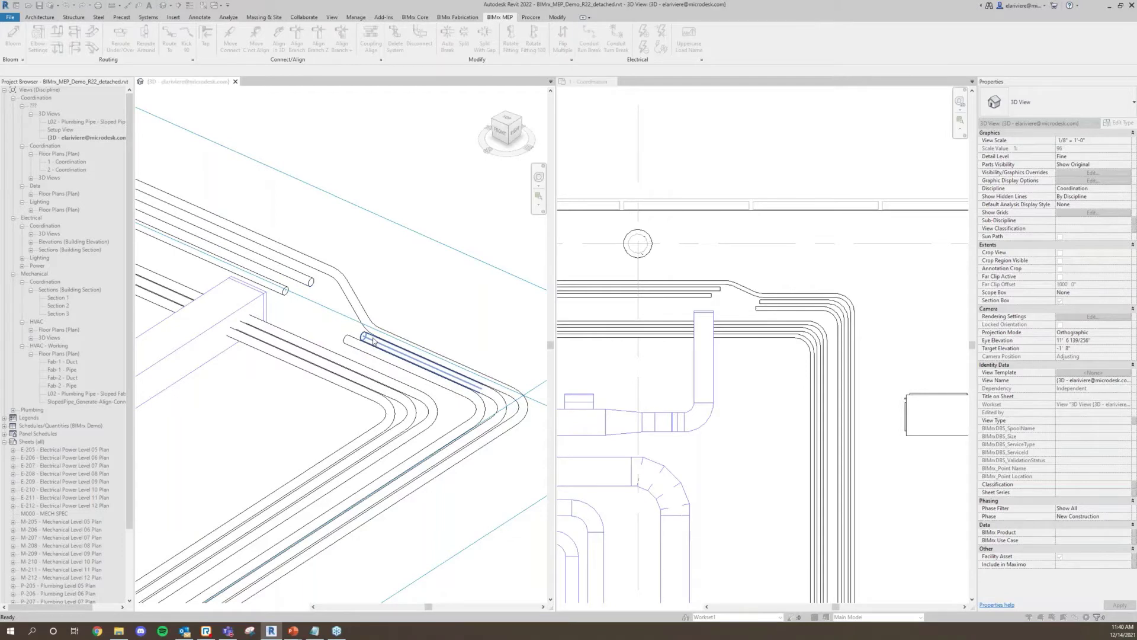
{"action": "left_click", "coordinate": [556, 324]}
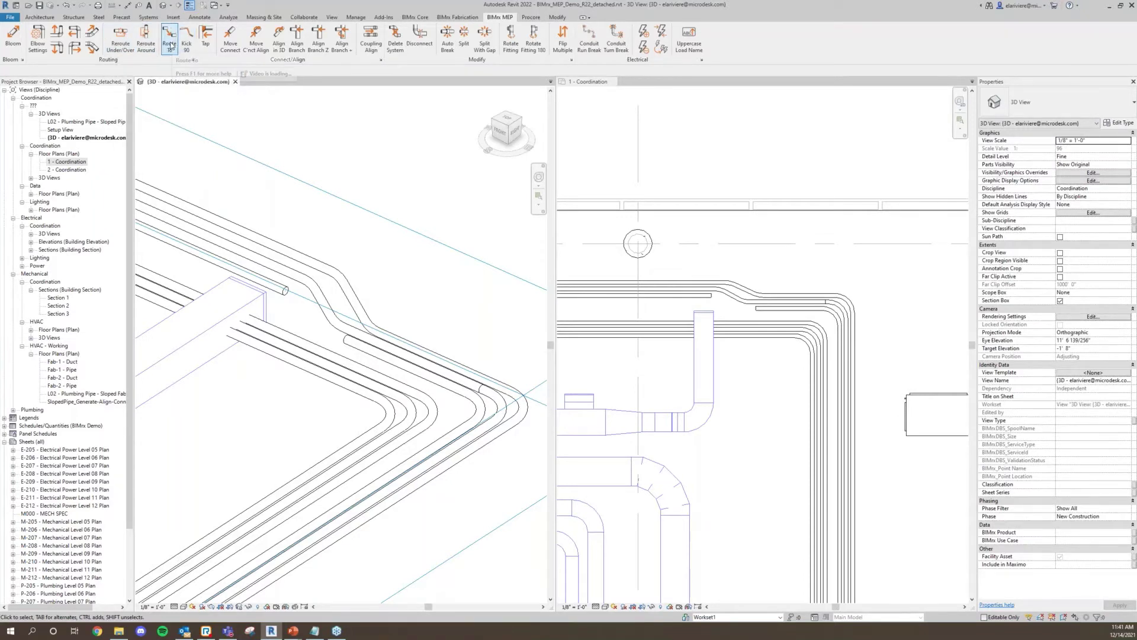
{"action": "left_click", "coordinate": [148, 40]}
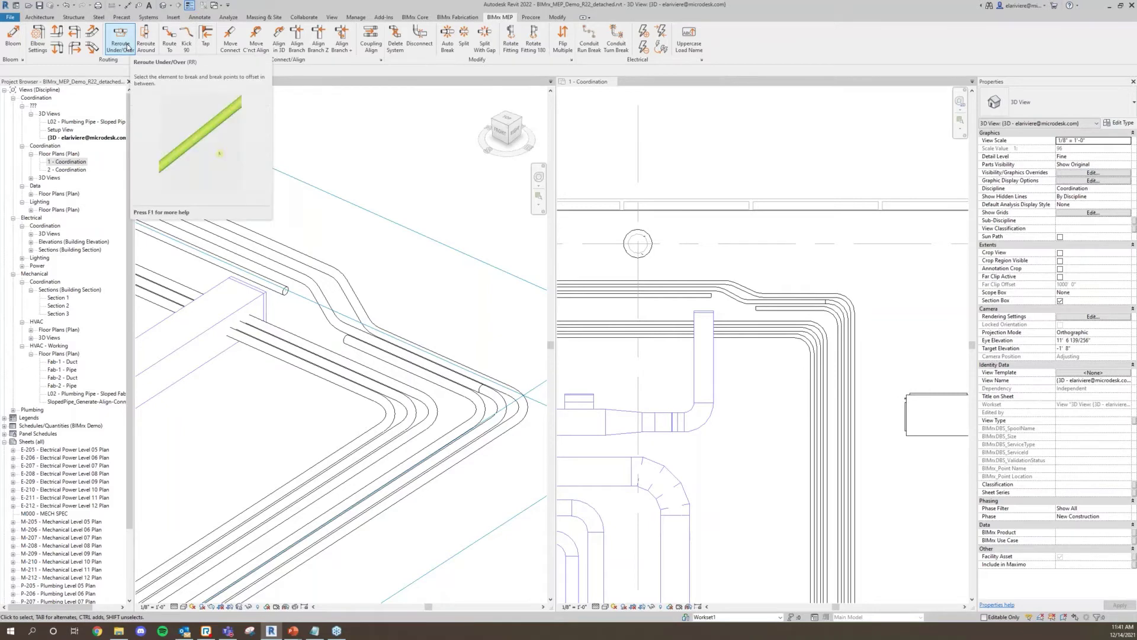
Add downward elbows to the open ends of the three upper conduit runs at the west end of the 1 - Coordination plan.
{"action": "middle_click_drag", "start_coordinate": [388, 254], "coordinate": [521, 257], "text": "shift"}
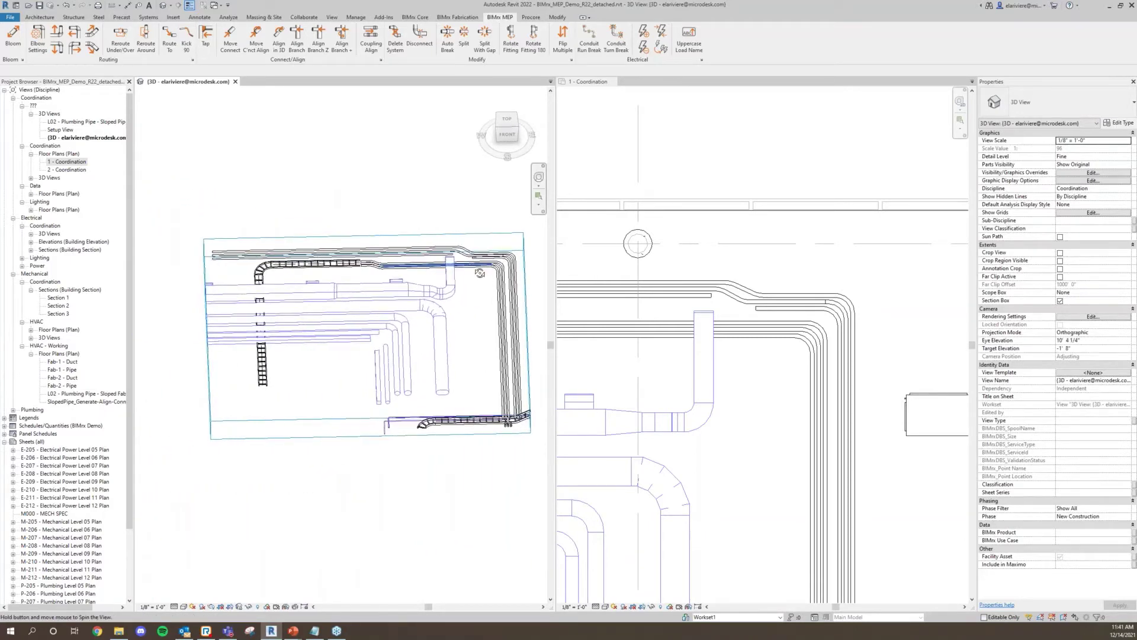
{"action": "left_click", "coordinate": [604, 265]}
{"action": "scroll", "coordinate": [604, 265], "scroll_direction": "down", "scroll_amount": 5}
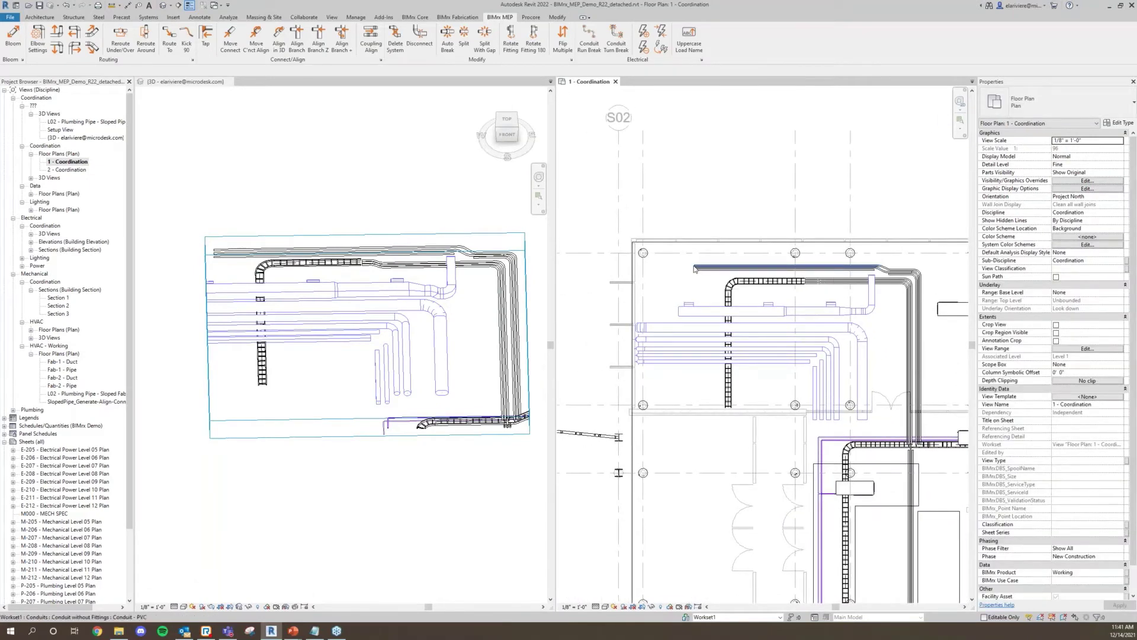
{"action": "scroll", "coordinate": [694, 270], "scroll_direction": "up", "scroll_amount": 4}
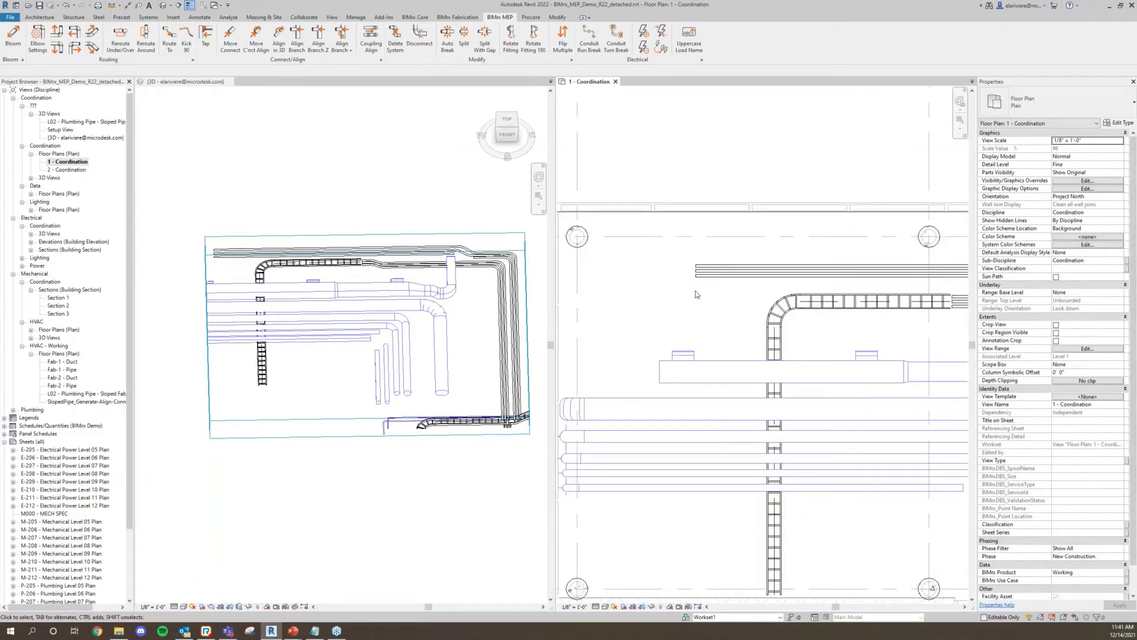
{"action": "scroll", "coordinate": [666, 288], "scroll_direction": "down", "scroll_amount": 1}
{"action": "scroll", "coordinate": [595, 268], "scroll_direction": "up", "scroll_amount": 1}
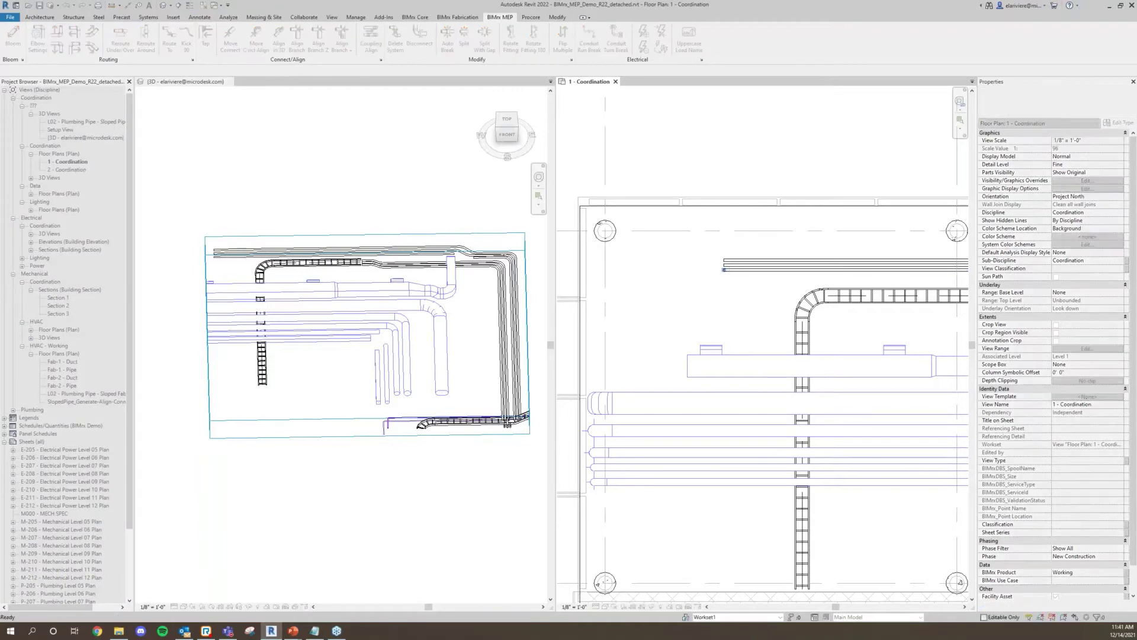
{"action": "left_click", "coordinate": [728, 272]}
{"action": "scroll", "coordinate": [728, 272], "scroll_direction": "up", "scroll_amount": 3}
{"action": "left_click", "coordinate": [724, 250]}
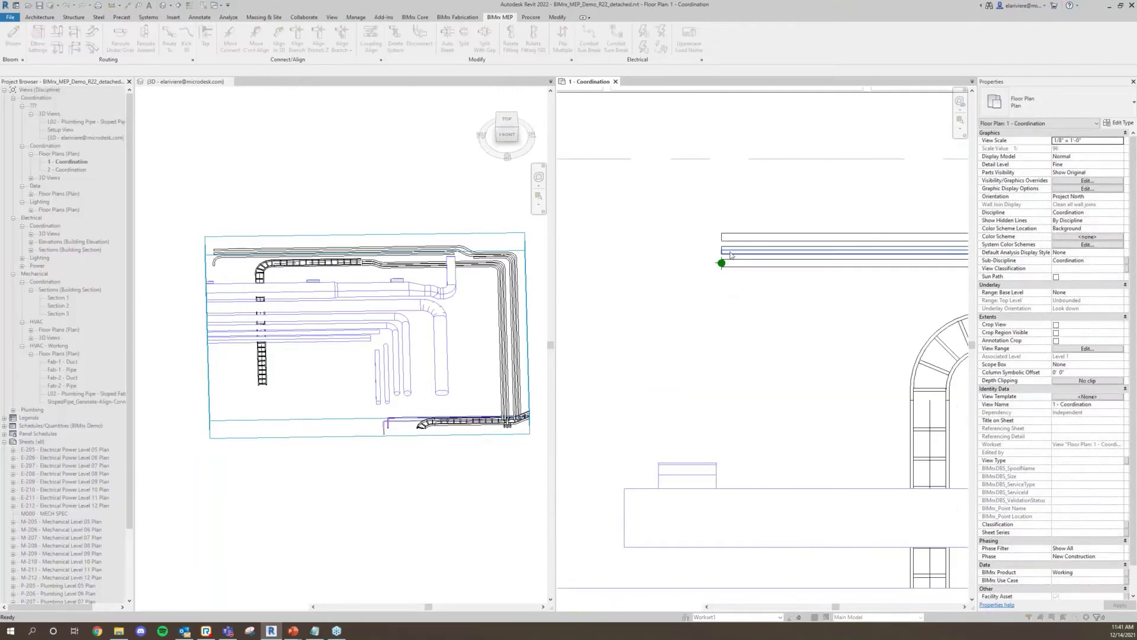
{"action": "left_click", "coordinate": [725, 240]}
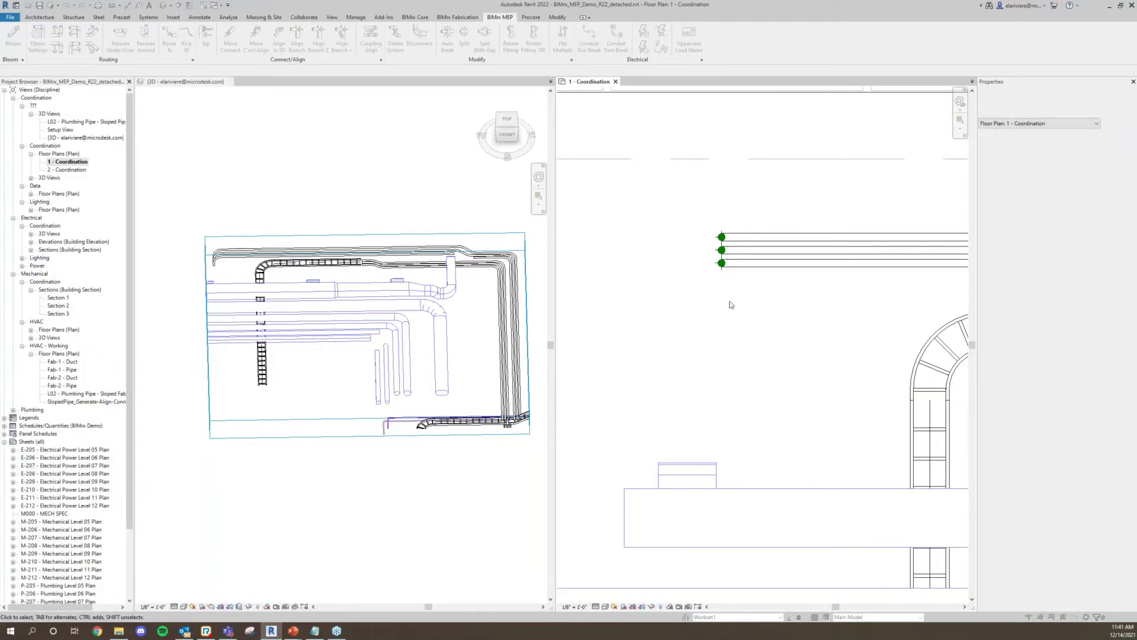
Select the three down-turned conduit ends and move them horizontally about 9' toward the west wall.
{"action": "left_click_drag", "start_coordinate": [684, 204], "coordinate": [805, 337]}
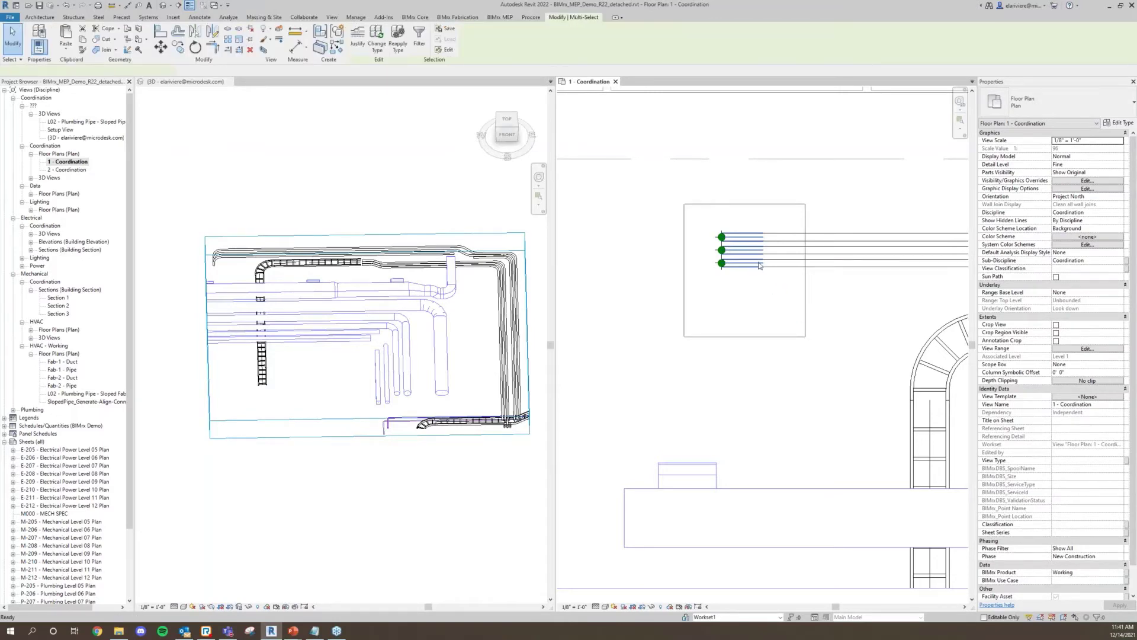
{"action": "key", "text": "m"}
{"action": "key", "text": "v"}
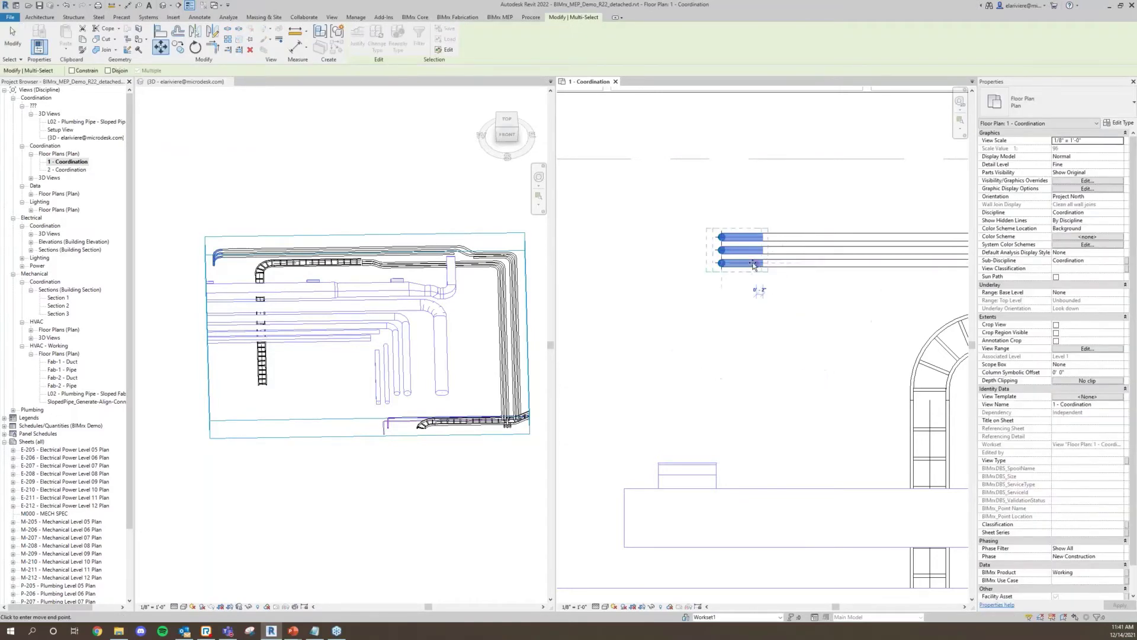
{"action": "scroll", "coordinate": [728, 269], "scroll_direction": "down", "scroll_amount": 3}
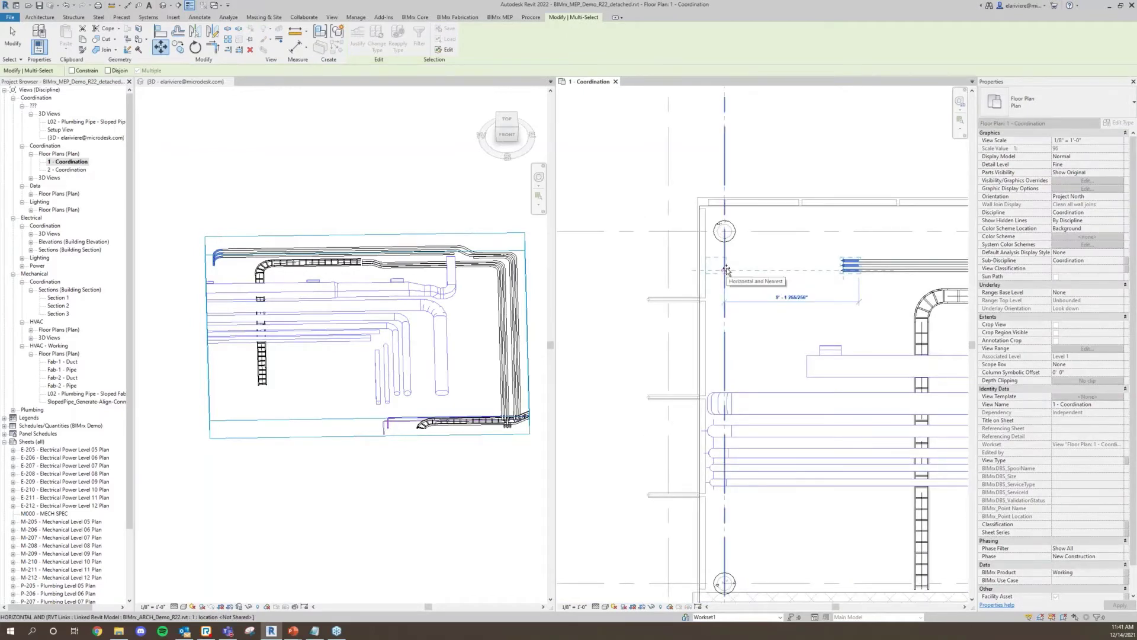
{"action": "left_click", "coordinate": [750, 294]}
{"action": "key", "text": "Escape"}
Select the relocated conduit ends with their drops and isolate them in a 3D section box.
{"action": "left_click_drag", "start_coordinate": [604, 198], "coordinate": [855, 305]}
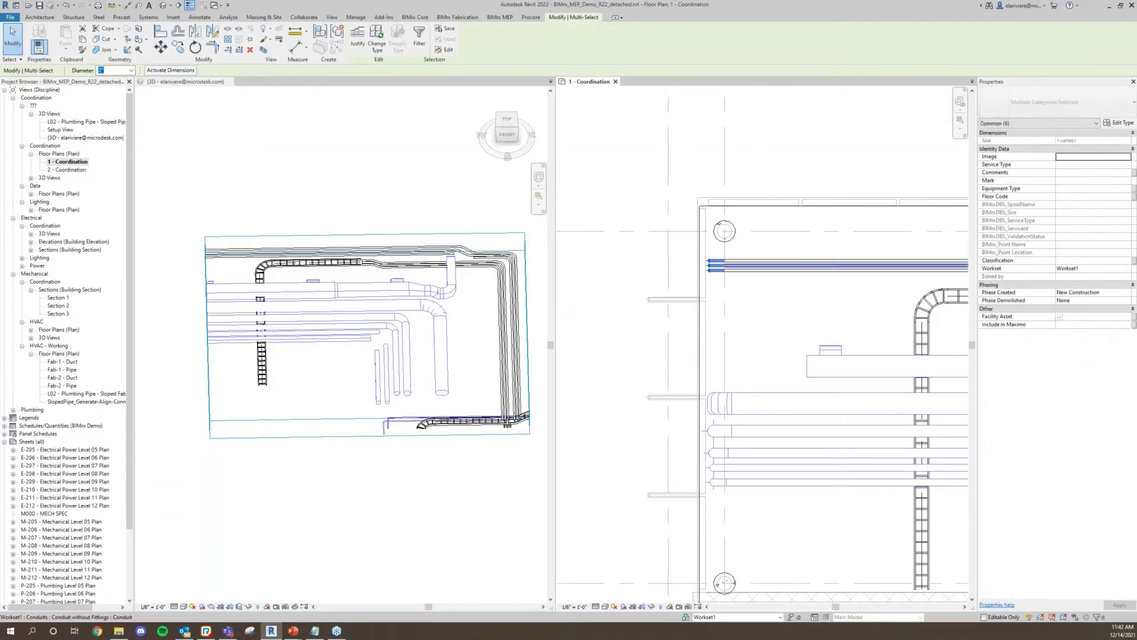
{"action": "left_click", "coordinate": [264, 51]}
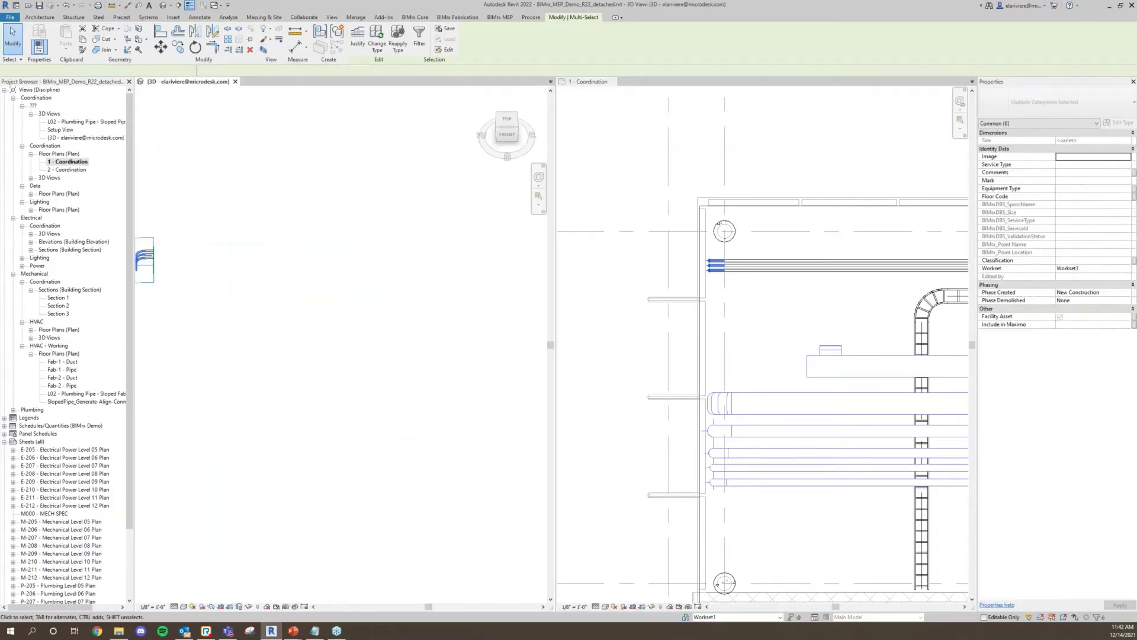
{"action": "left_click", "coordinate": [354, 386]}
{"action": "scroll", "coordinate": [361, 372], "scroll_direction": "down", "scroll_amount": 2}
{"action": "middle_click_drag", "start_coordinate": [361, 372], "coordinate": [343, 248]}
{"action": "scroll", "coordinate": [343, 249], "scroll_direction": "down", "scroll_amount": 3}
Extend the section box below Level 1 and along the conduit direction to expose the lower conduit stubs, framing both sets in 3D.
{"action": "left_click", "coordinate": [332, 221]}
{"action": "middle_click_drag", "start_coordinate": [339, 323], "coordinate": [338, 249], "text": "shift"}
{"action": "left_click_drag", "start_coordinate": [332, 270], "coordinate": [333, 501]}
{"action": "scroll", "coordinate": [333, 486], "scroll_direction": "down", "scroll_amount": 2}
{"action": "middle_click_drag", "start_coordinate": [330, 450], "coordinate": [331, 350]}
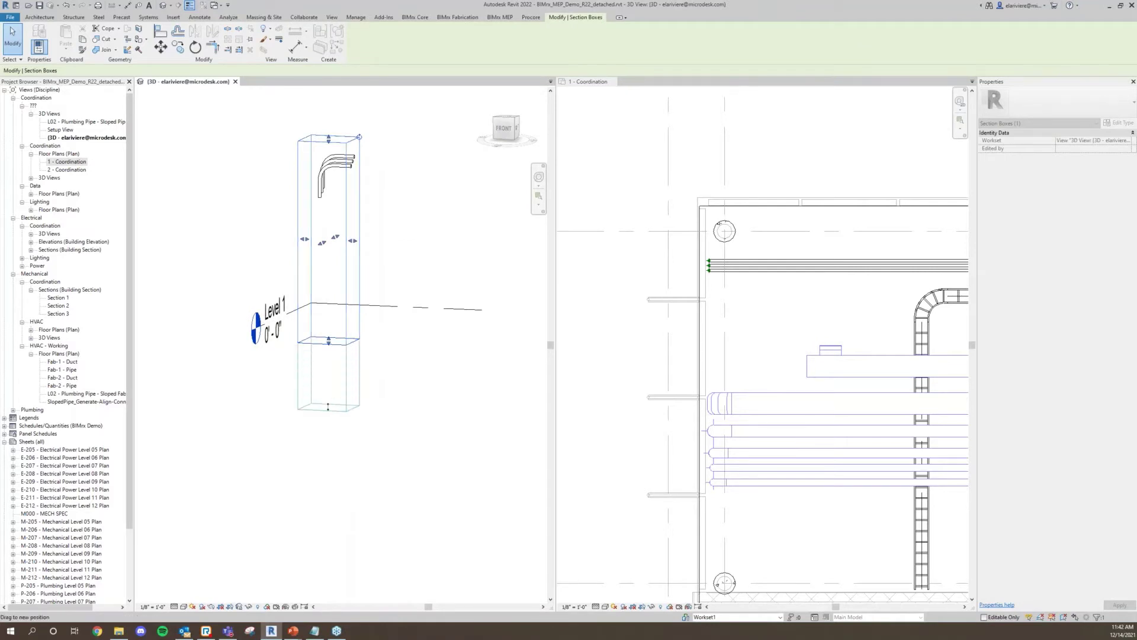
{"action": "left_click_drag", "start_coordinate": [352, 240], "coordinate": [491, 280]}
{"action": "middle_click_drag", "start_coordinate": [435, 364], "coordinate": [533, 178], "text": "shift"}
{"action": "left_click", "coordinate": [507, 130]}
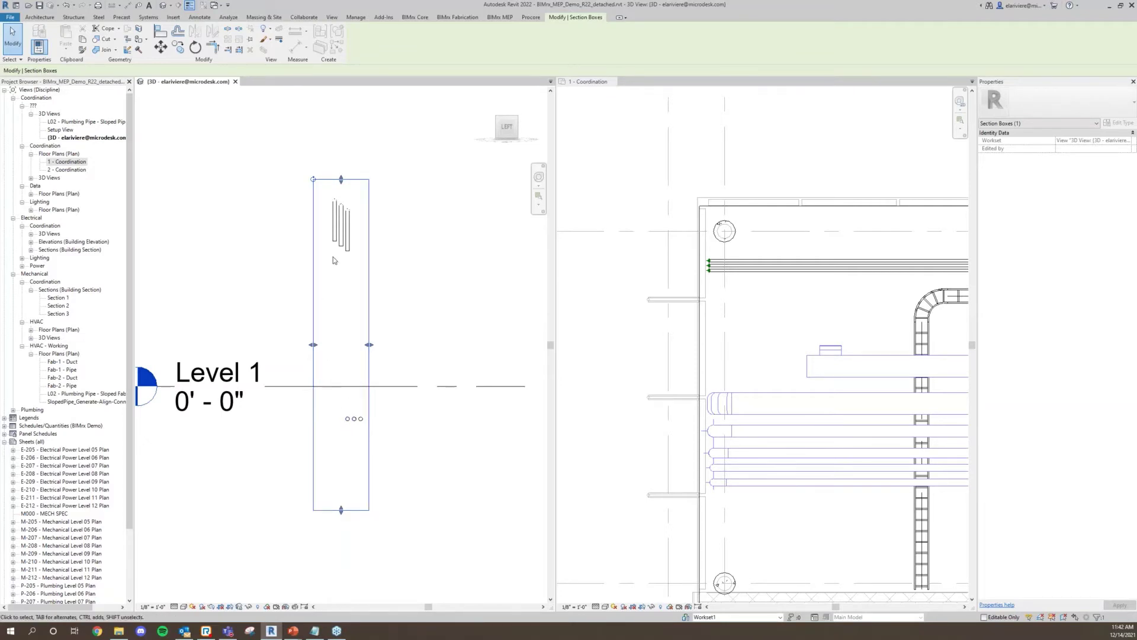
{"action": "middle_click_drag", "start_coordinate": [399, 361], "coordinate": [343, 405], "text": "shift"}
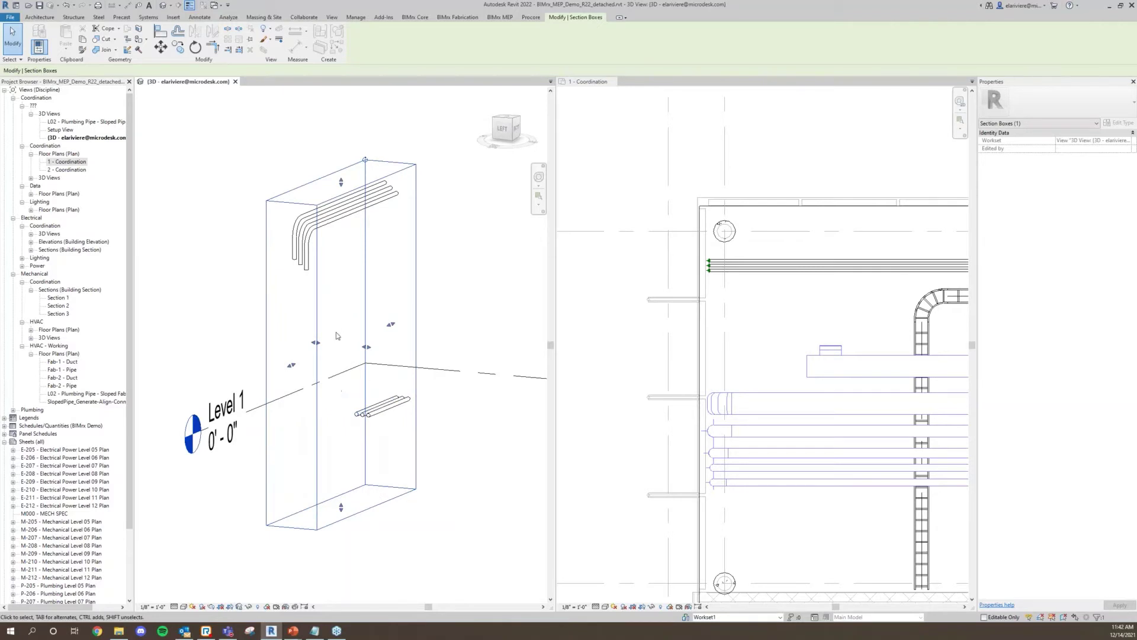
{"action": "middle_click_drag", "start_coordinate": [337, 336], "coordinate": [415, 367], "text": "shift"}
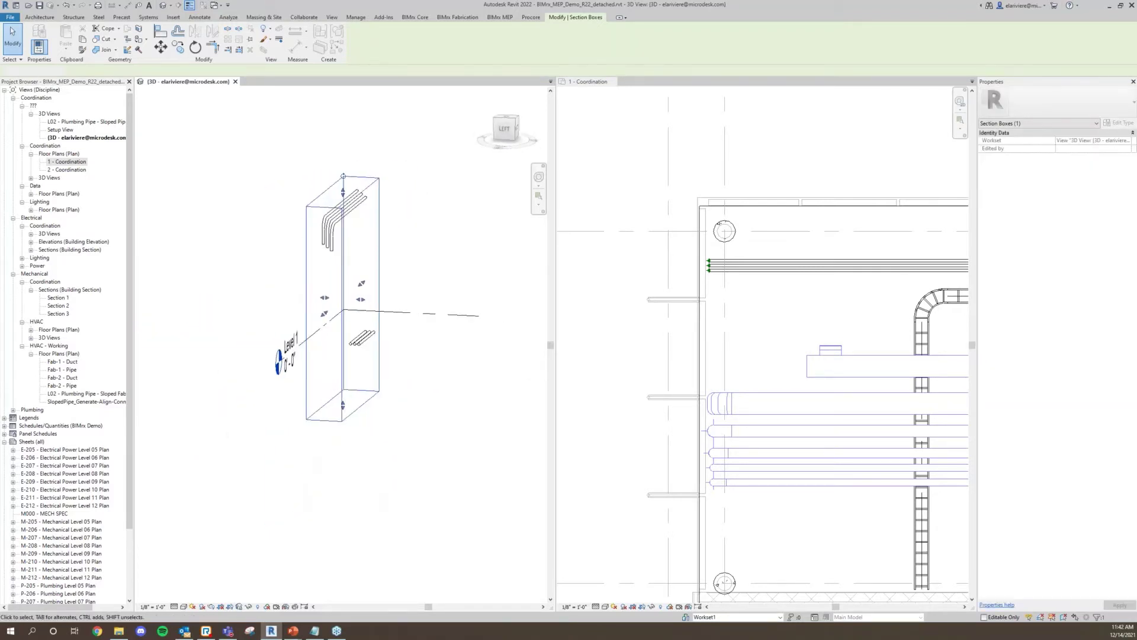
{"action": "key", "text": "Escape"}
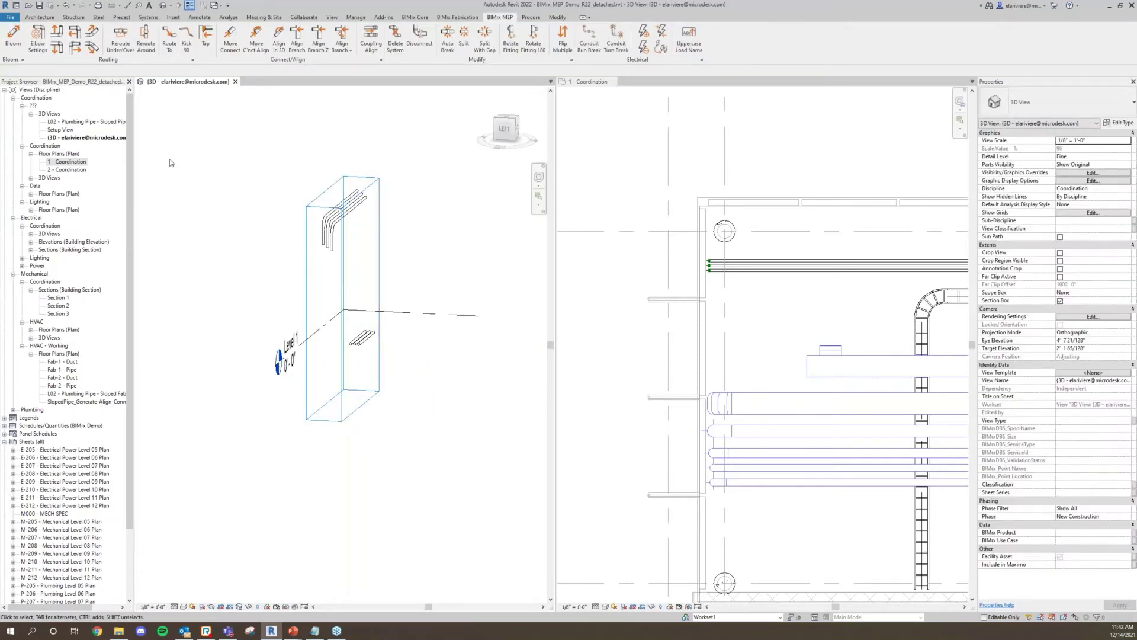
Connect the first lower conduit to its vertical drop using Kick 90 with a custom angle of 15, and check the kick elbow's angle.
{"action": "left_click", "coordinate": [187, 41]}
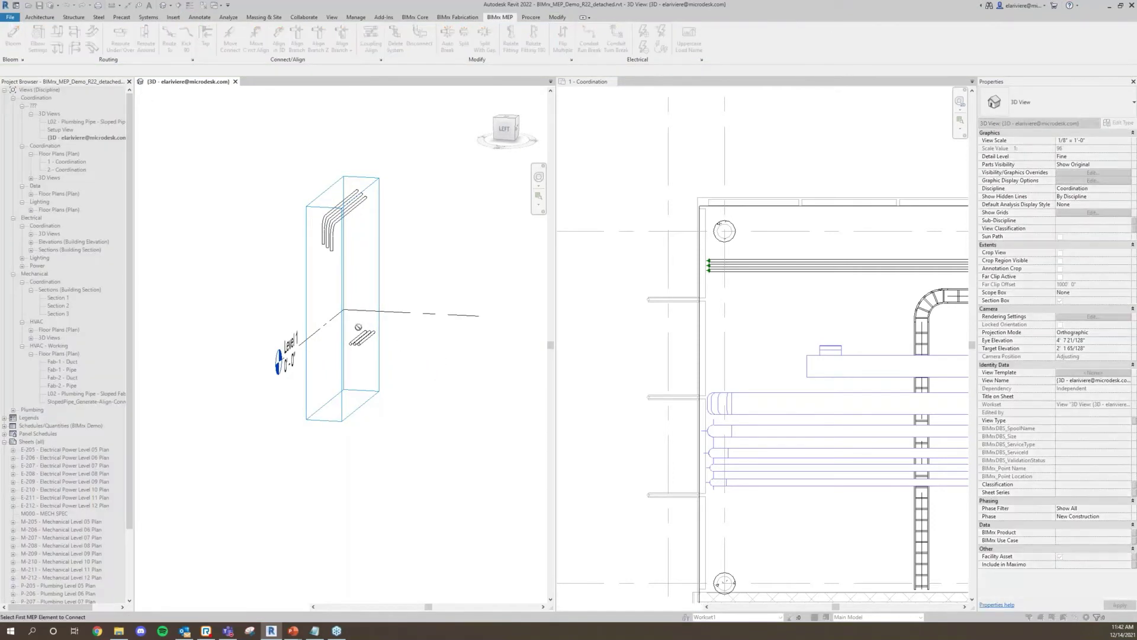
{"action": "left_click", "coordinate": [350, 345]}
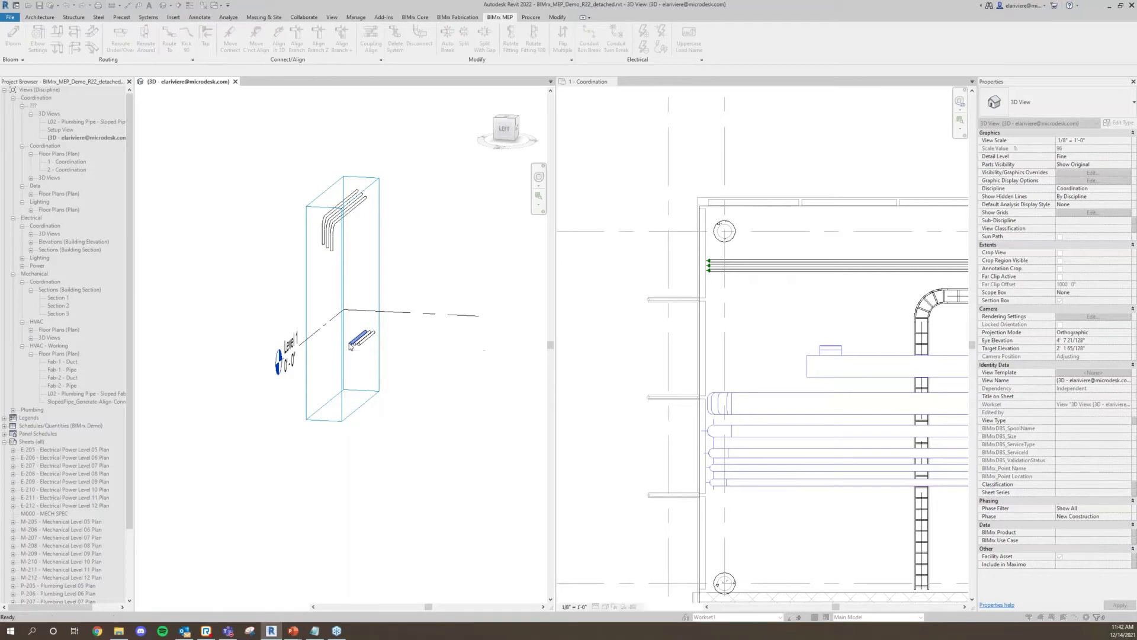
{"action": "left_click", "coordinate": [323, 247]}
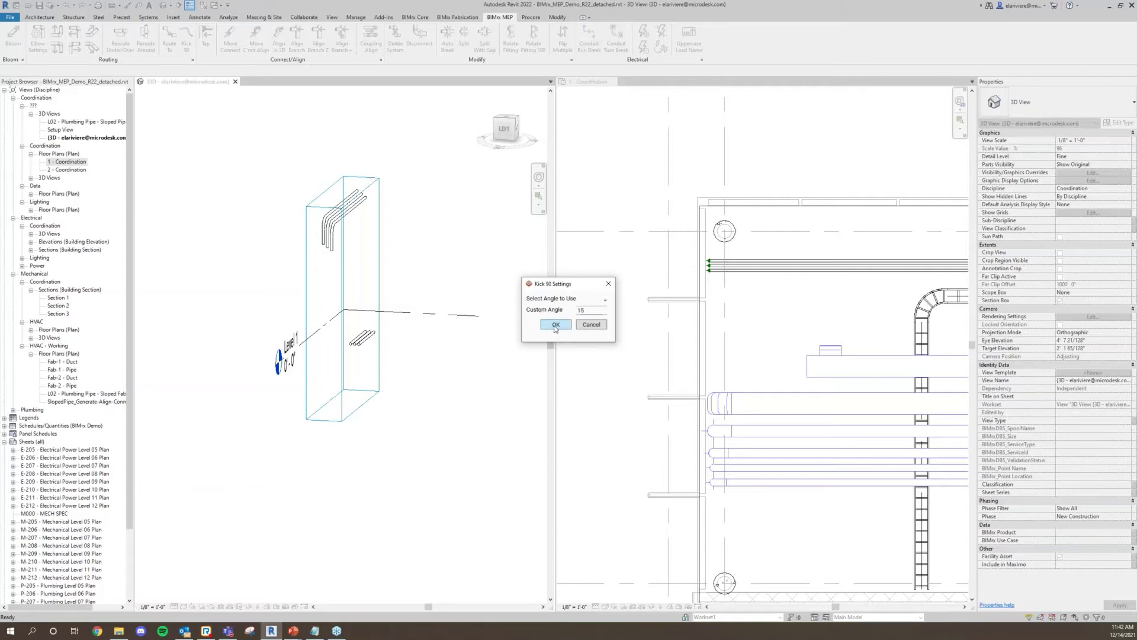
{"action": "left_click", "coordinate": [556, 325]}
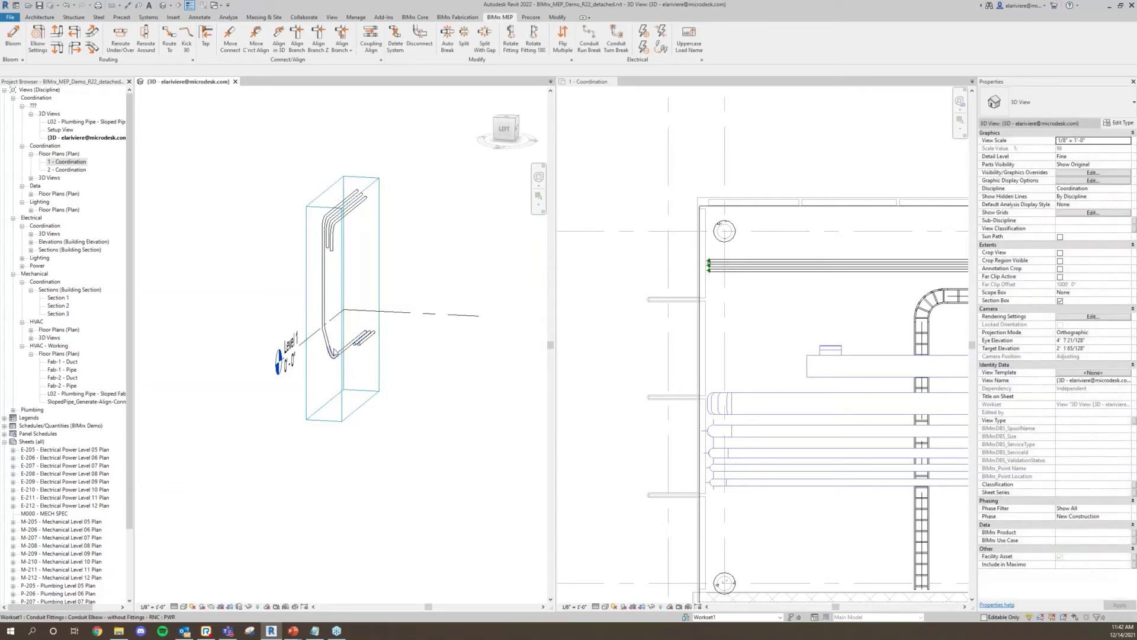
{"action": "scroll", "coordinate": [333, 352], "scroll_direction": "up", "scroll_amount": 4}
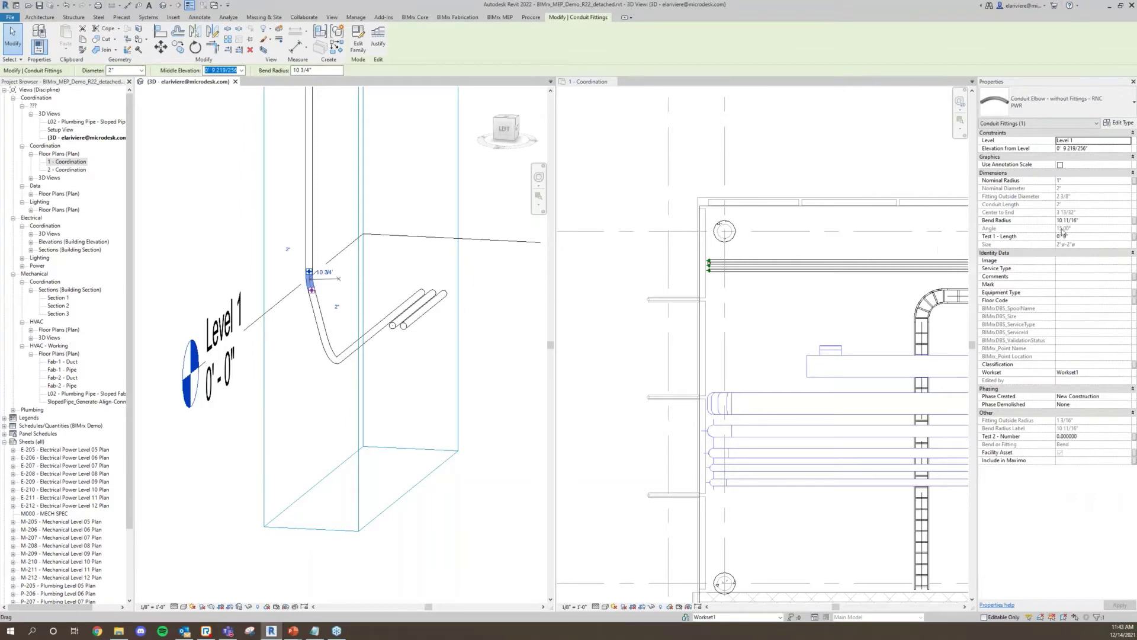
{"action": "key", "text": "Escape"}
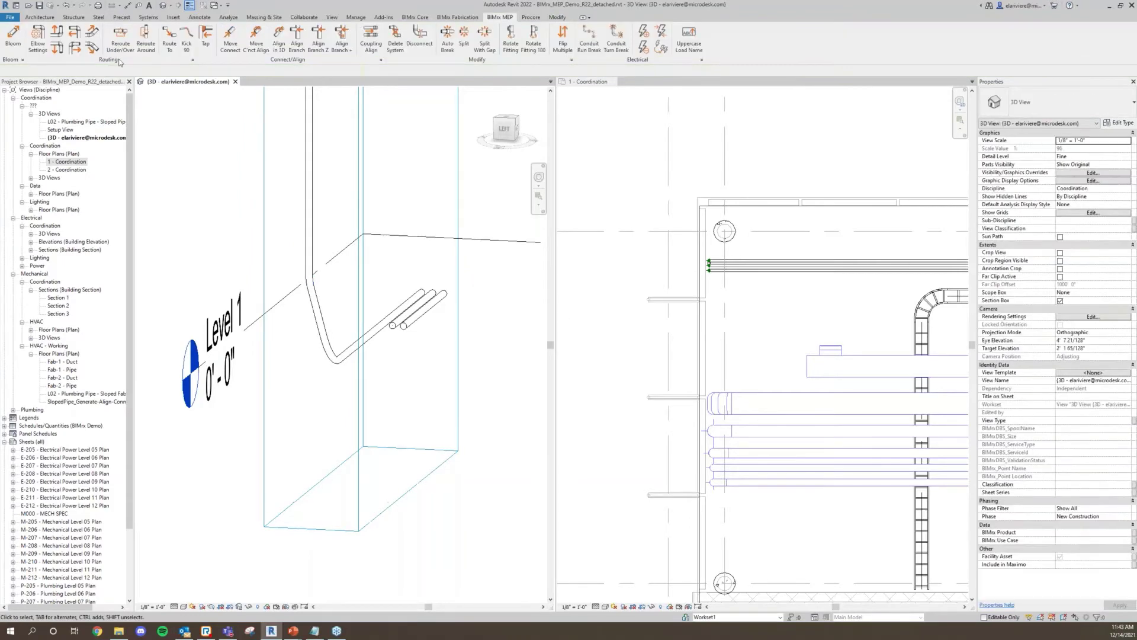
{"action": "left_click", "coordinate": [170, 35]}
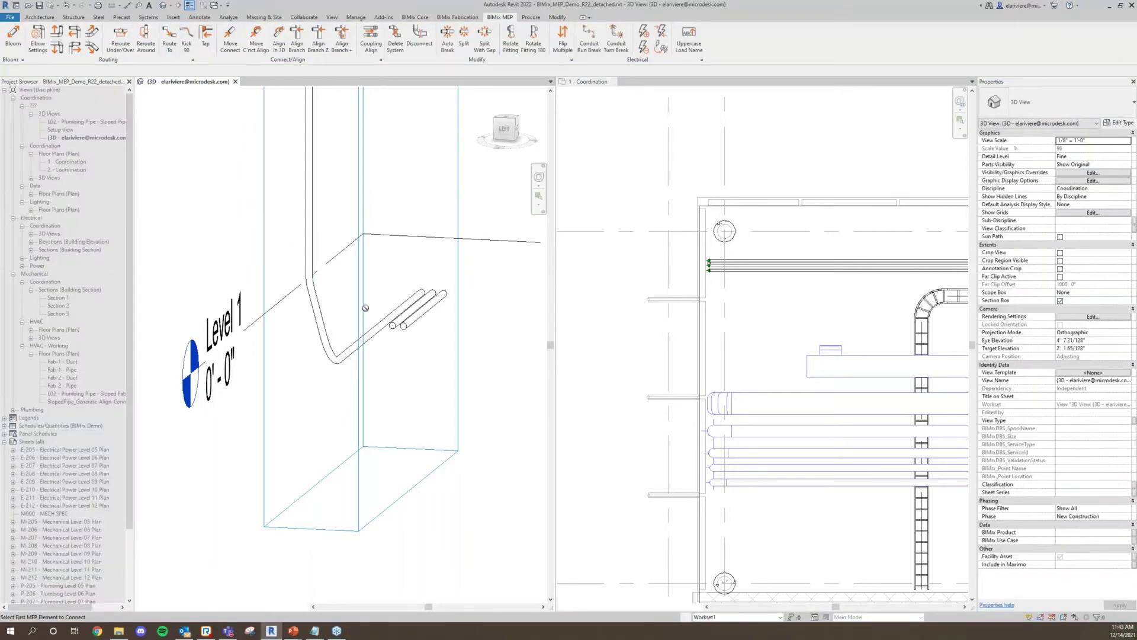
{"action": "scroll", "coordinate": [391, 356], "scroll_direction": "down", "scroll_amount": 3}
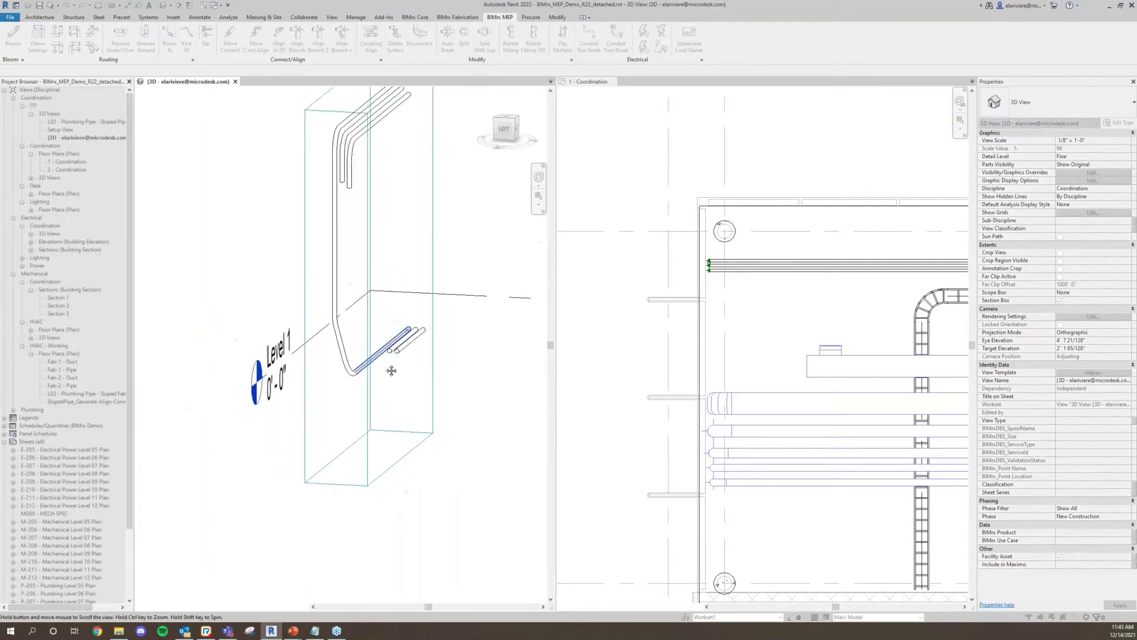
{"action": "left_click", "coordinate": [340, 186]}
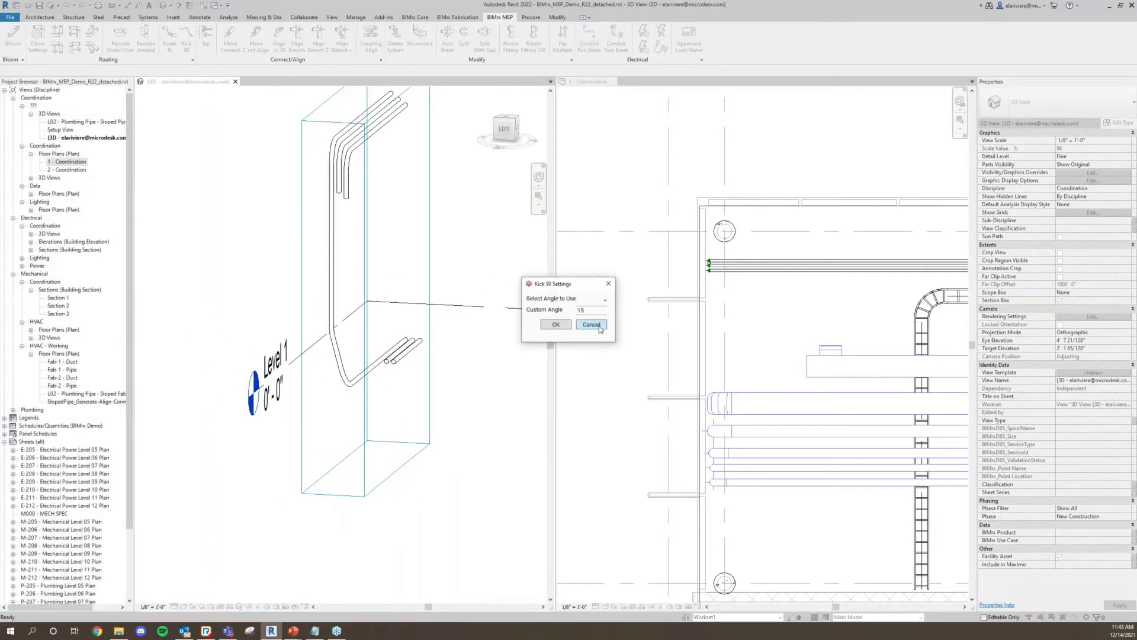
{"action": "left_click", "coordinate": [600, 327]}
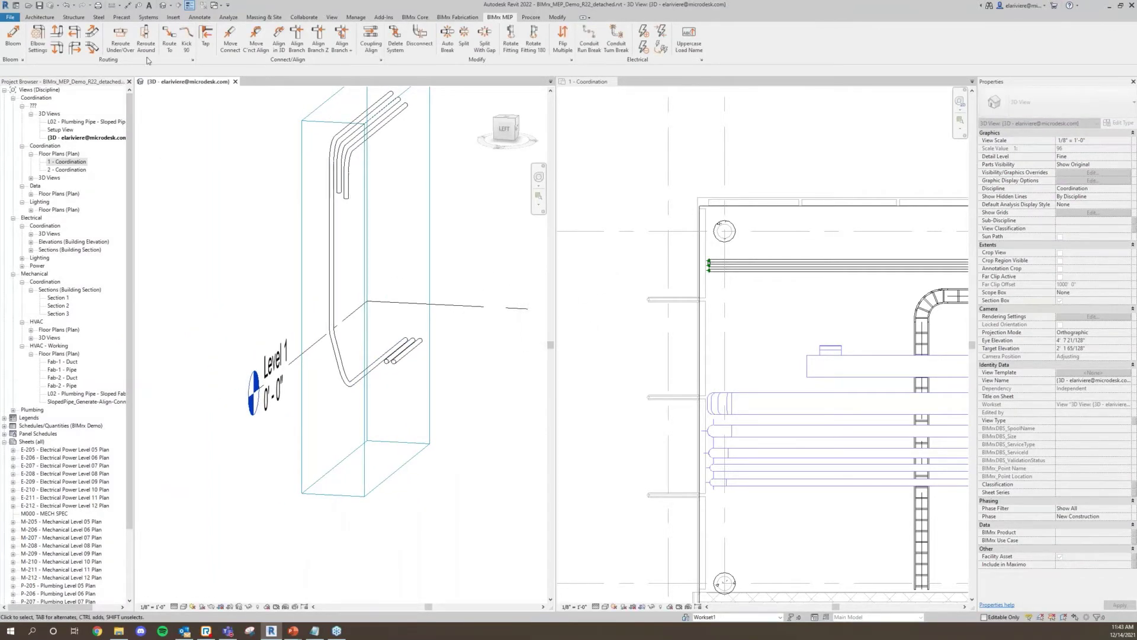
Connect the middle lower conduit to the middle vertical drop using Kick 90 with a custom angle of 15.
{"action": "left_click", "coordinate": [187, 37]}
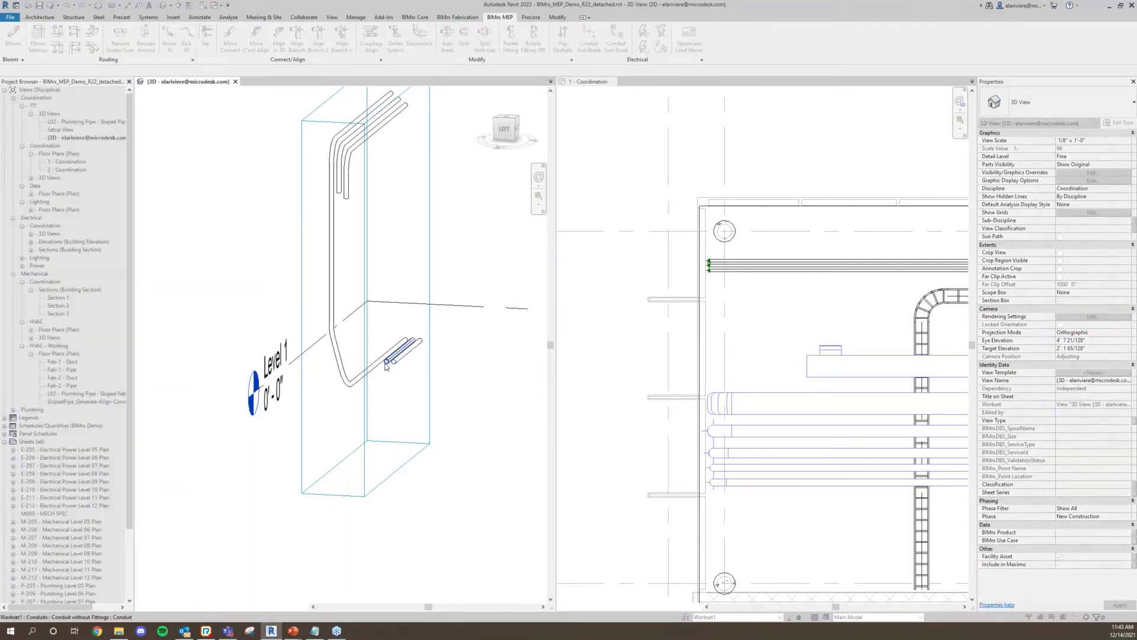
{"action": "scroll", "coordinate": [341, 191], "scroll_direction": "up", "scroll_amount": 3}
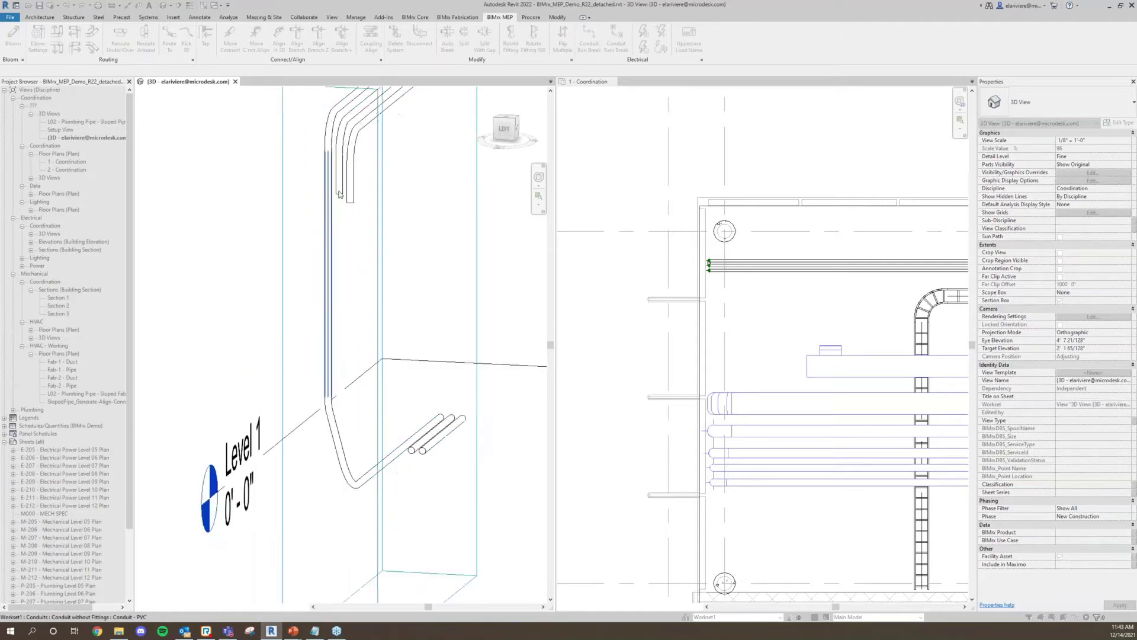
{"action": "left_click", "coordinate": [341, 191]}
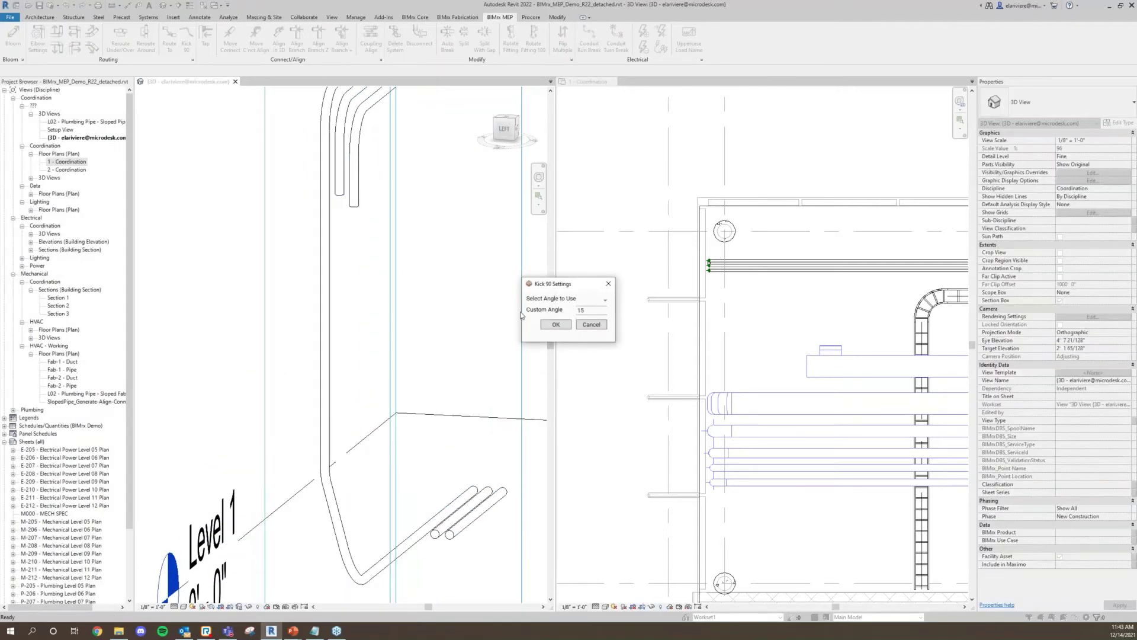
{"action": "left_click", "coordinate": [556, 325]}
{"action": "scroll", "coordinate": [317, 222], "scroll_direction": "down", "scroll_amount": 2}
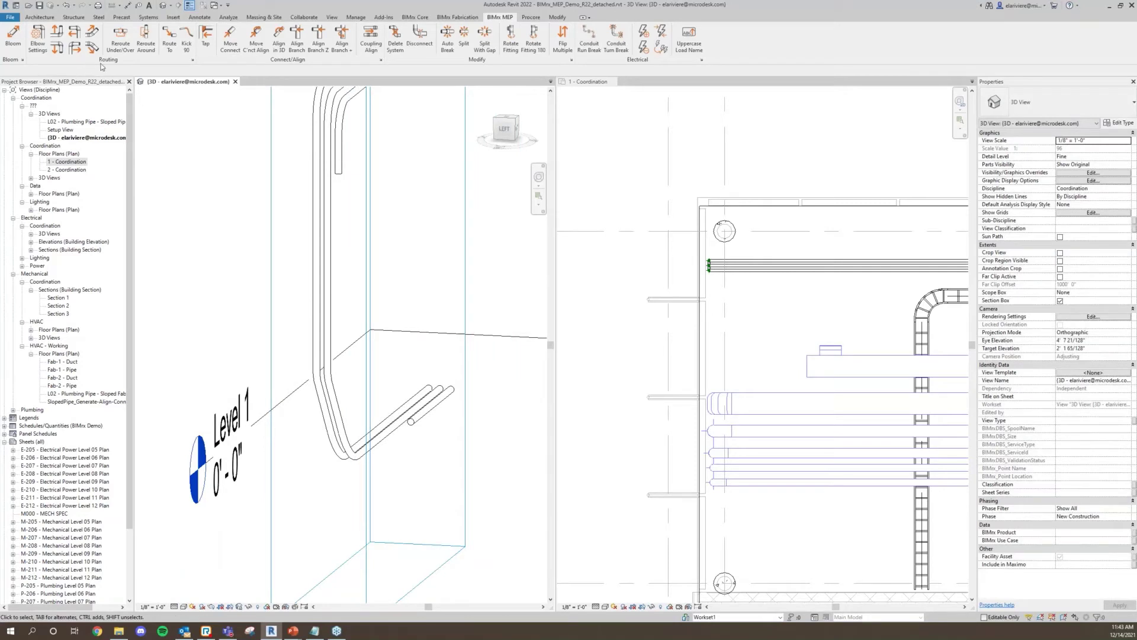
Connect the third lower conduit to the remaining vertical drop using Kick 90.
{"action": "left_click", "coordinate": [185, 38]}
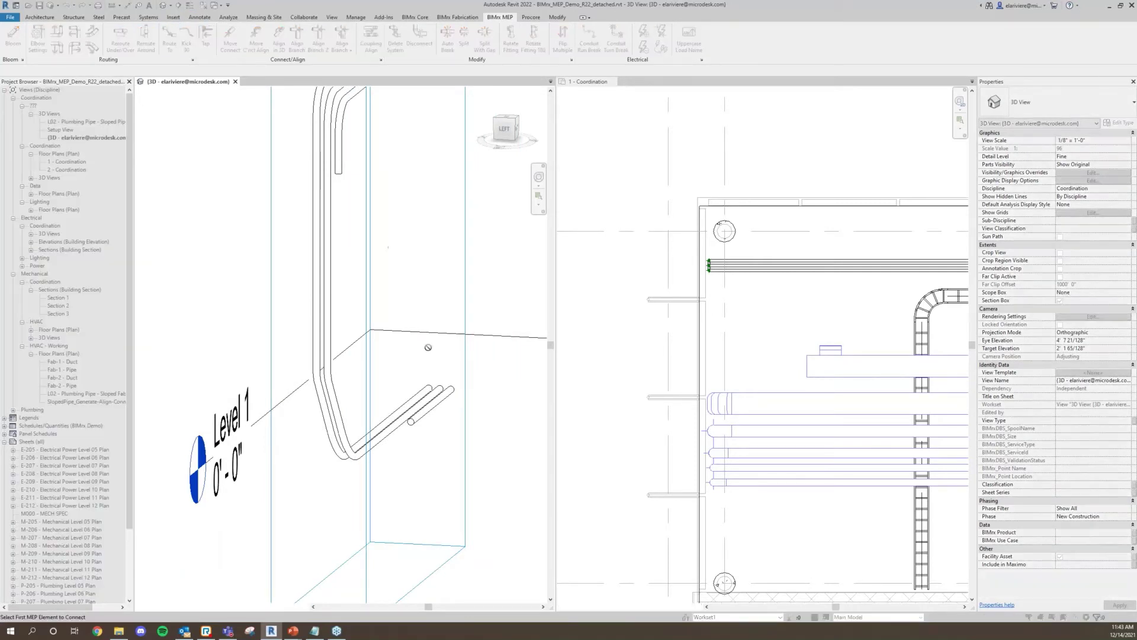
{"action": "left_click", "coordinate": [342, 177]}
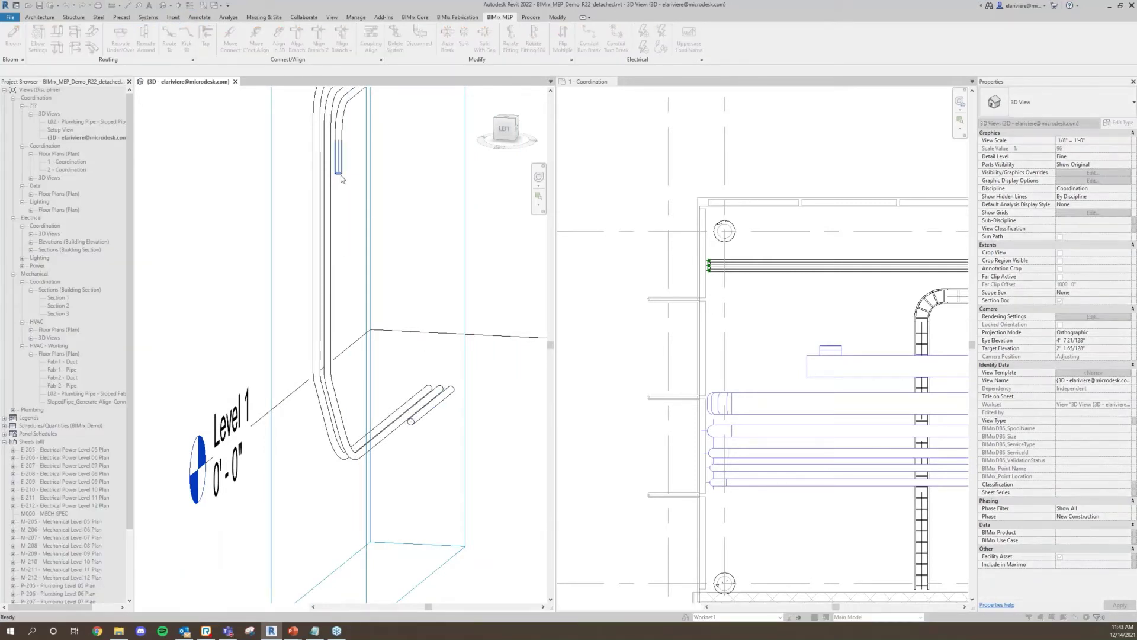
{"action": "left_click", "coordinate": [554, 323]}
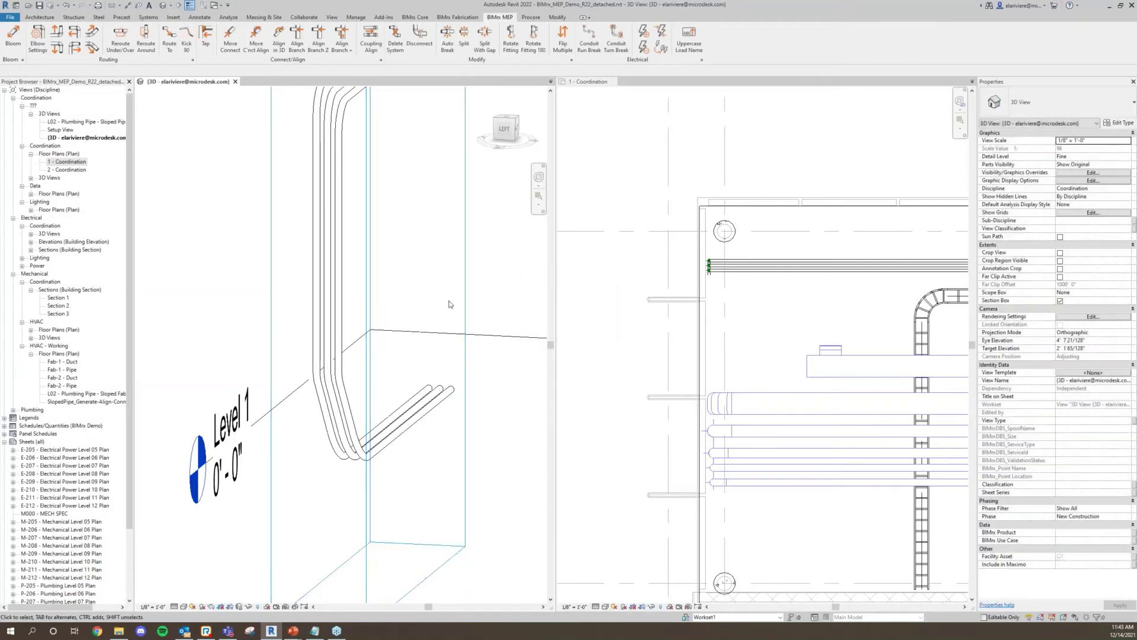
Add vertical elbows at the open ends of the five parallel supply ducts in the Level 1 coordination plan.
{"action": "scroll", "coordinate": [435, 305], "scroll_direction": "down", "scroll_amount": 3}
{"action": "scroll", "coordinate": [629, 246], "scroll_direction": "down", "scroll_amount": 4}
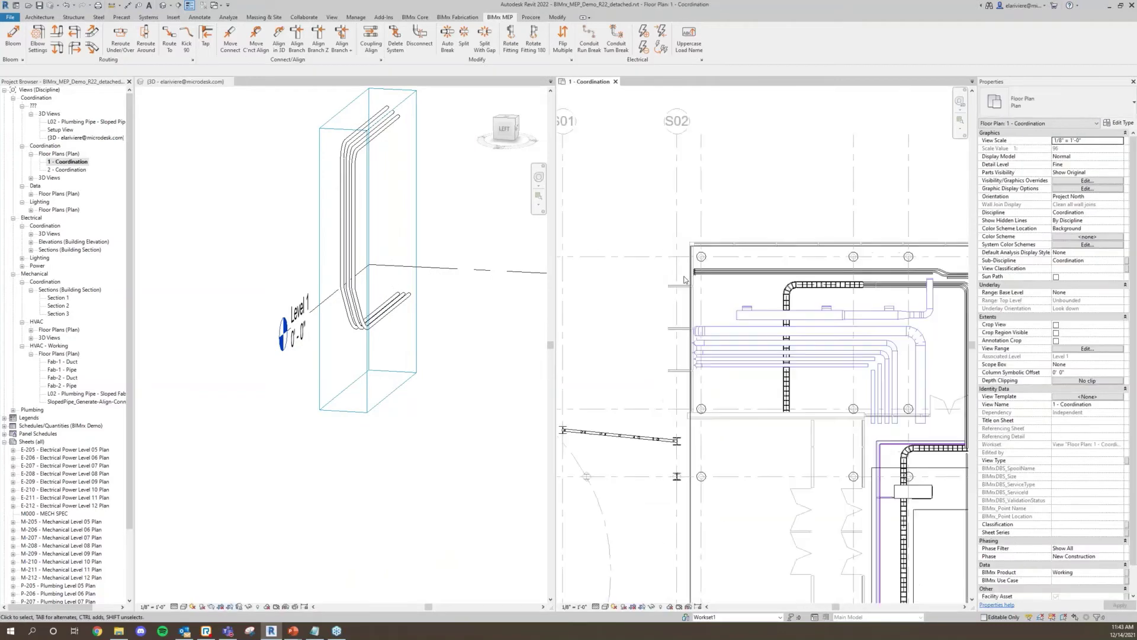
{"action": "scroll", "coordinate": [629, 246], "scroll_direction": "up", "scroll_amount": 1}
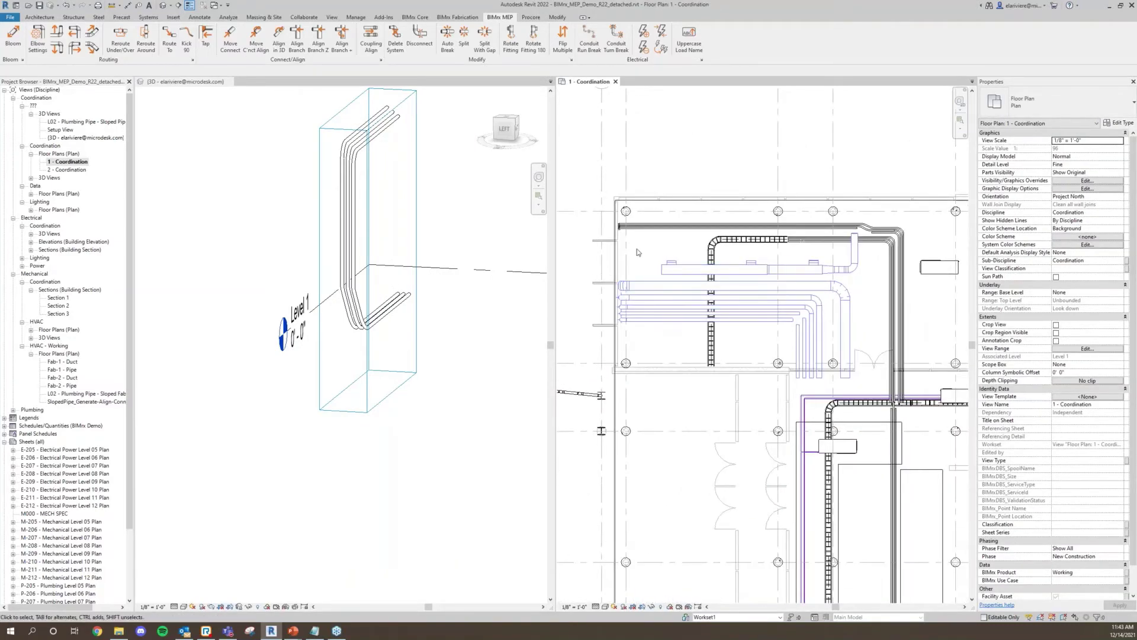
{"action": "scroll", "coordinate": [816, 381], "scroll_direction": "up", "scroll_amount": 5}
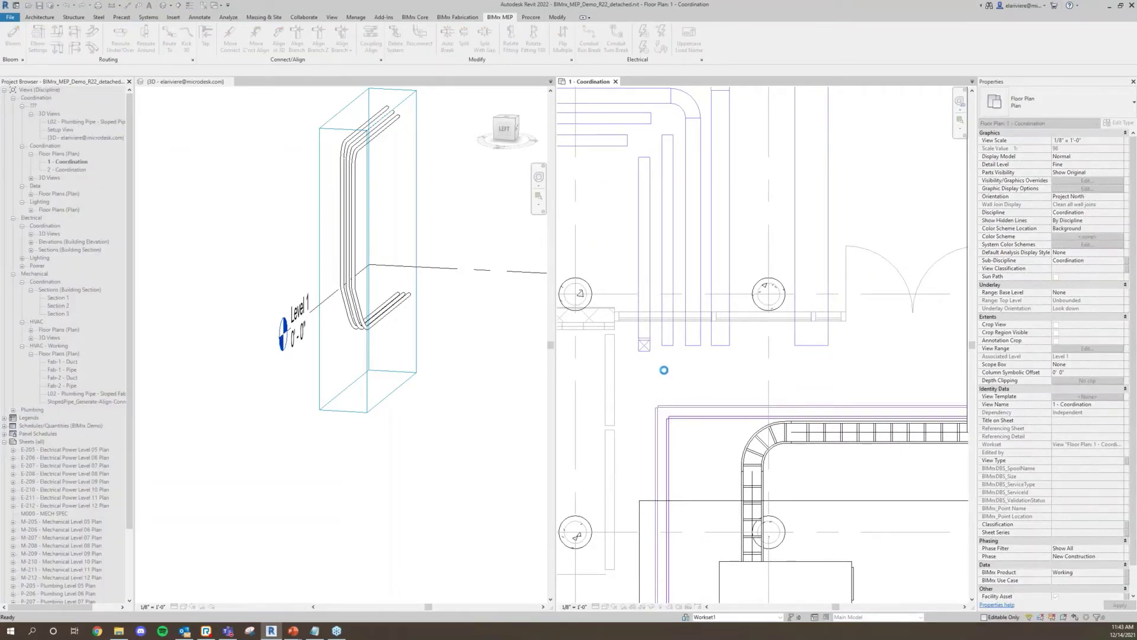
{"action": "key", "text": "e"}
{"action": "key", "text": "e"}
{"action": "left_click", "coordinate": [693, 346]}
{"action": "left_click", "coordinate": [720, 345]}
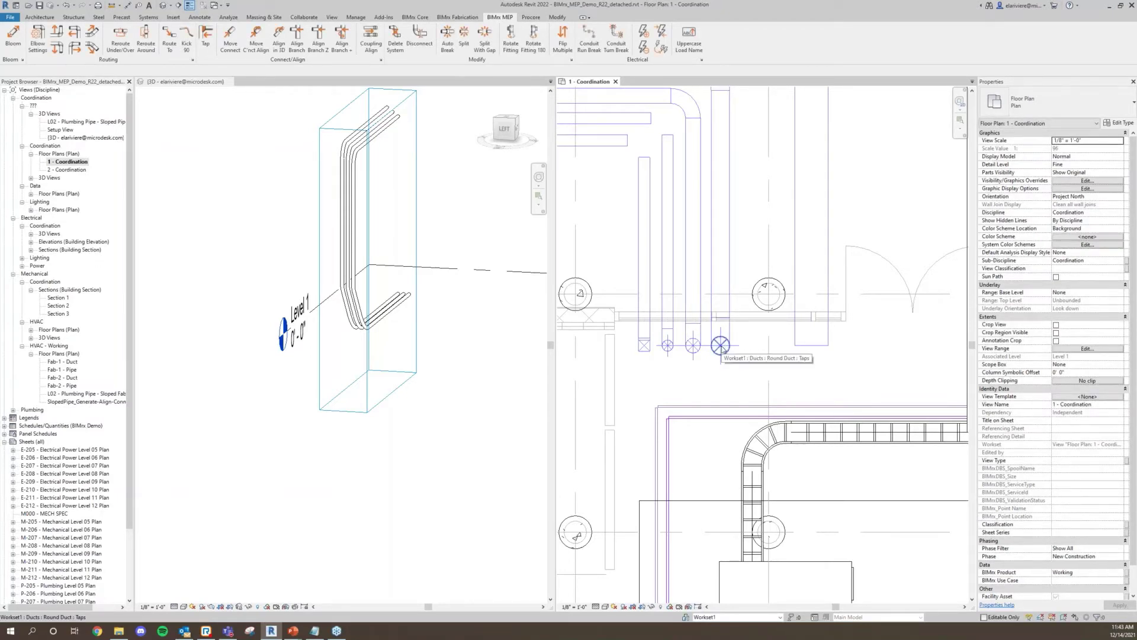
{"action": "key", "text": "e"}
{"action": "key", "text": "e"}
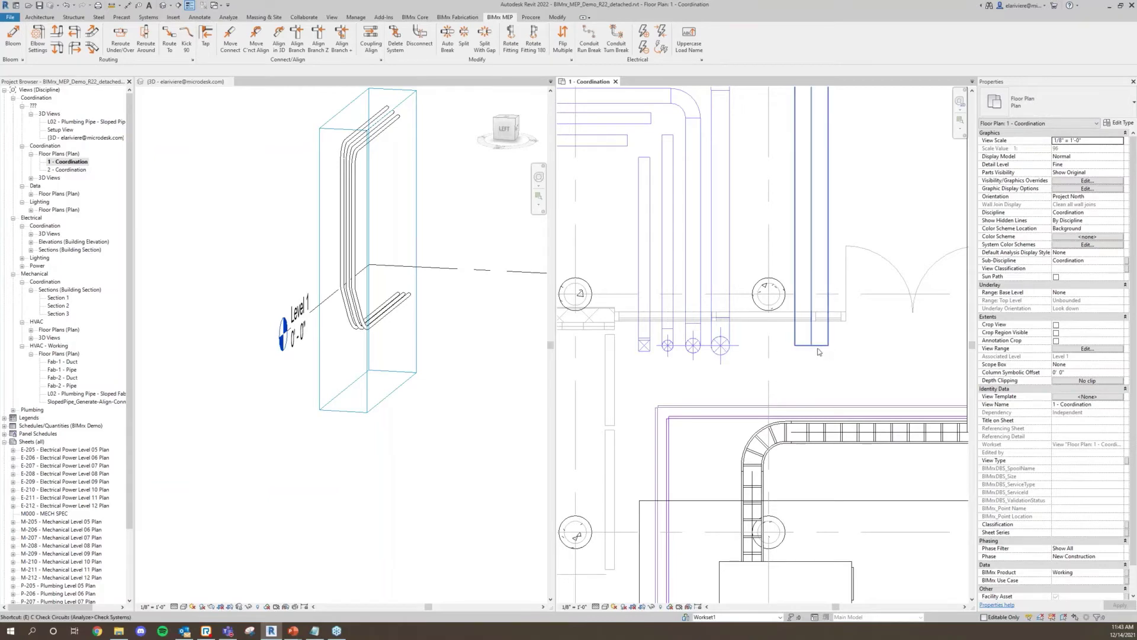
{"action": "left_click", "coordinate": [812, 347]}
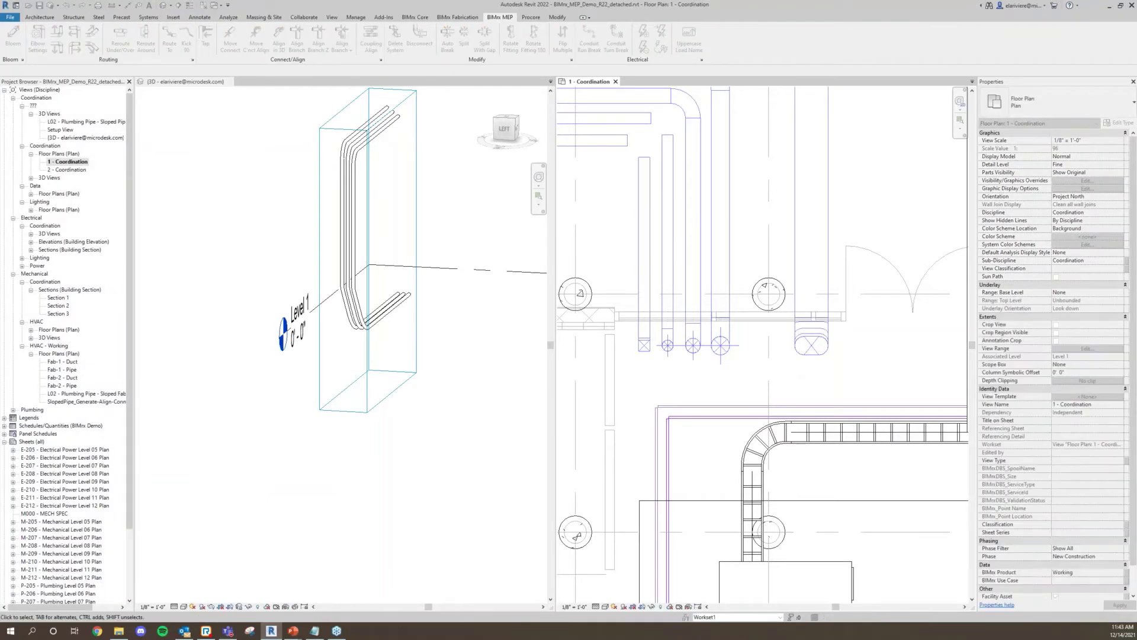
Select the five elbowed duct ends in plan and isolate them in a 3D section box.
{"action": "scroll", "coordinate": [790, 374], "scroll_direction": "down", "scroll_amount": 3}
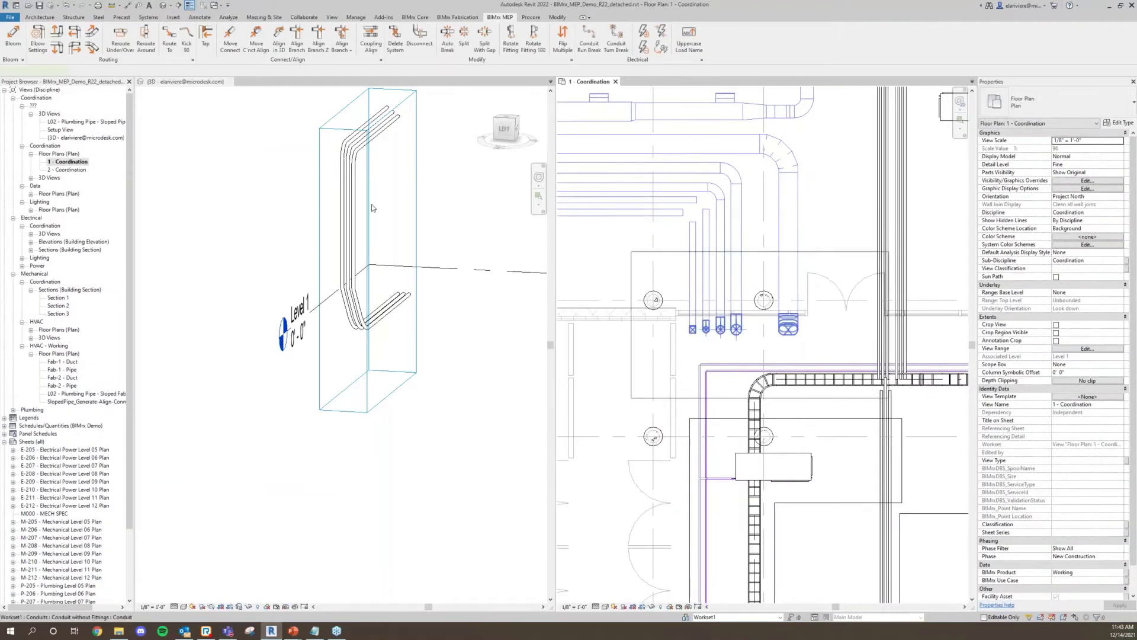
{"action": "left_click_drag", "start_coordinate": [372, 207], "coordinate": [319, 95]}
{"action": "left_click", "coordinate": [264, 50]}
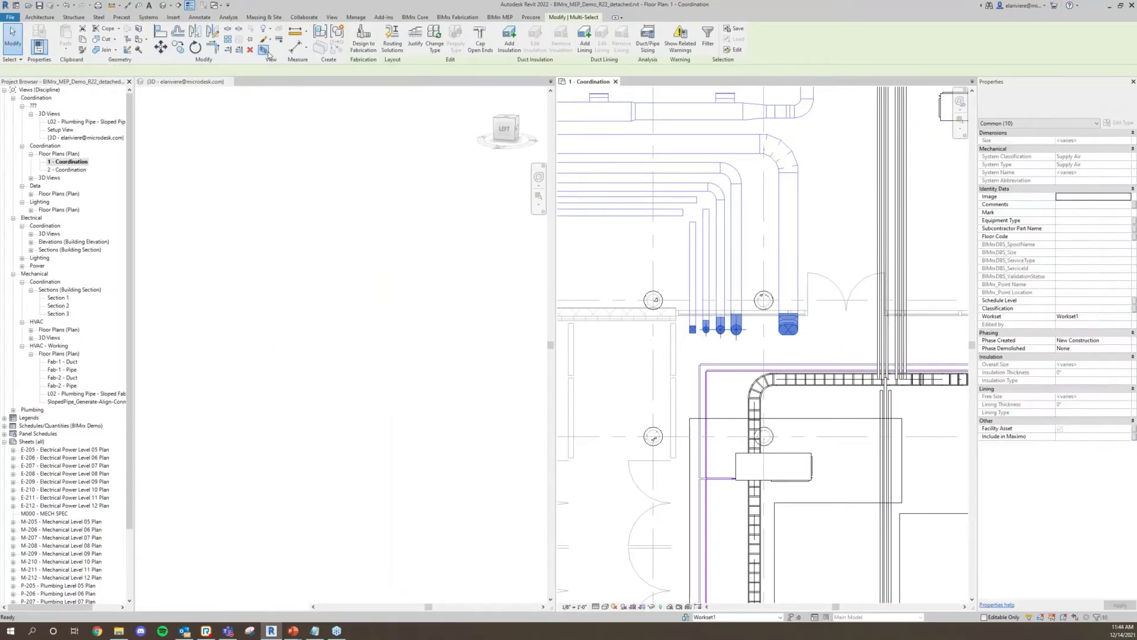
{"action": "left_click", "coordinate": [399, 332]}
Select the rectangular main duct with its three unconnected branches and the diffuser in plan, and isolate them in a 3D section box.
{"action": "scroll", "coordinate": [806, 261], "scroll_direction": "down", "scroll_amount": 4}
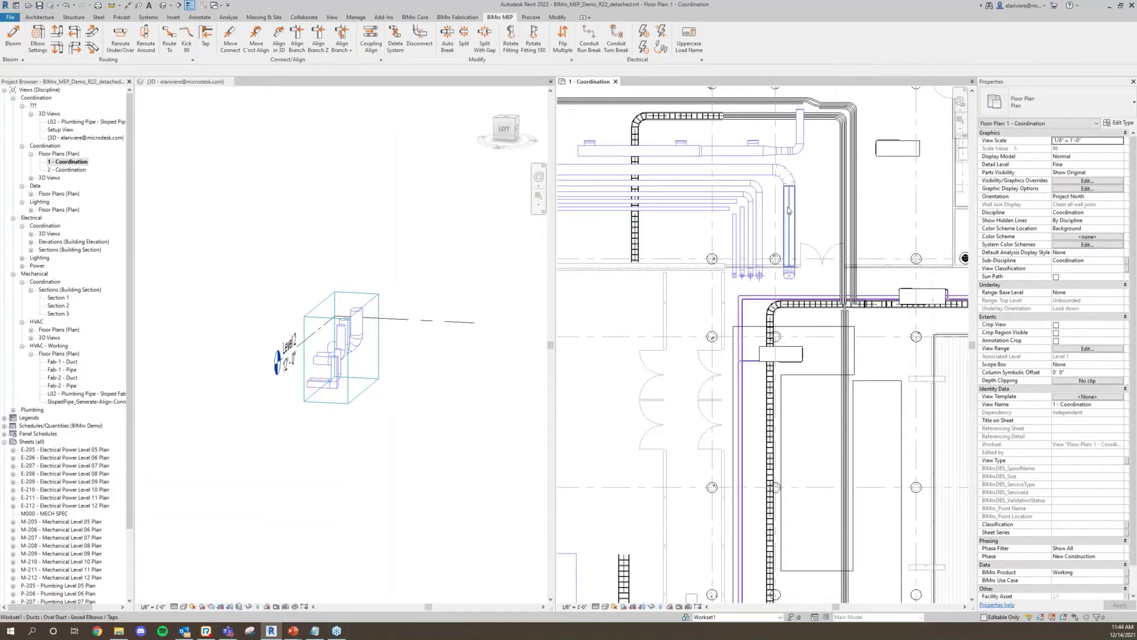
{"action": "scroll", "coordinate": [769, 168], "scroll_direction": "down", "scroll_amount": 5}
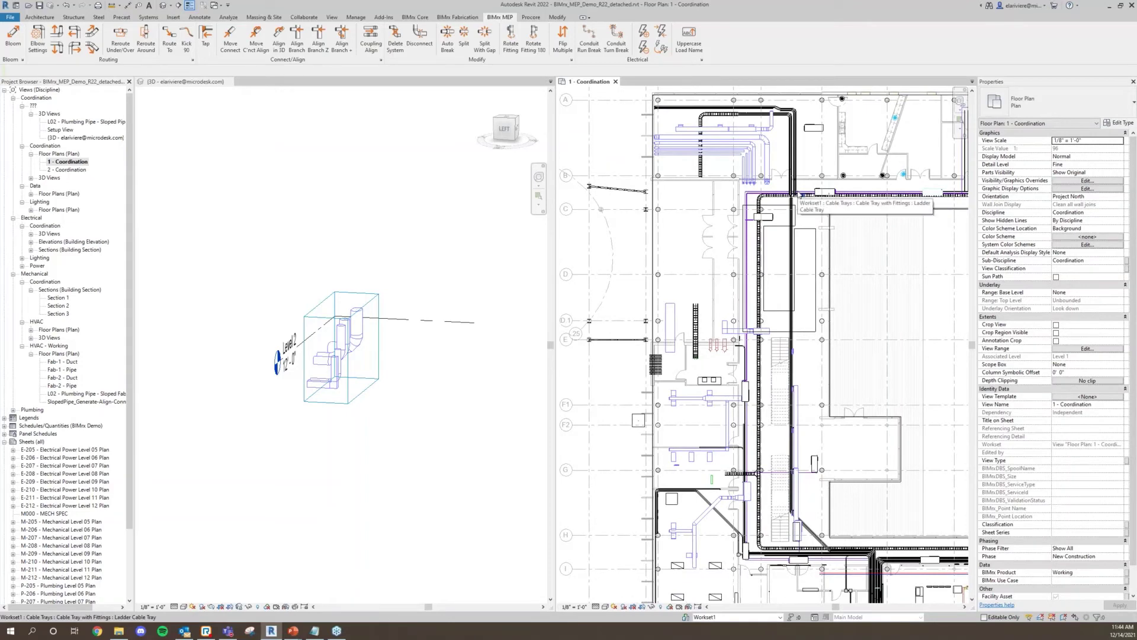
{"action": "scroll", "coordinate": [748, 369], "scroll_direction": "down", "scroll_amount": 1}
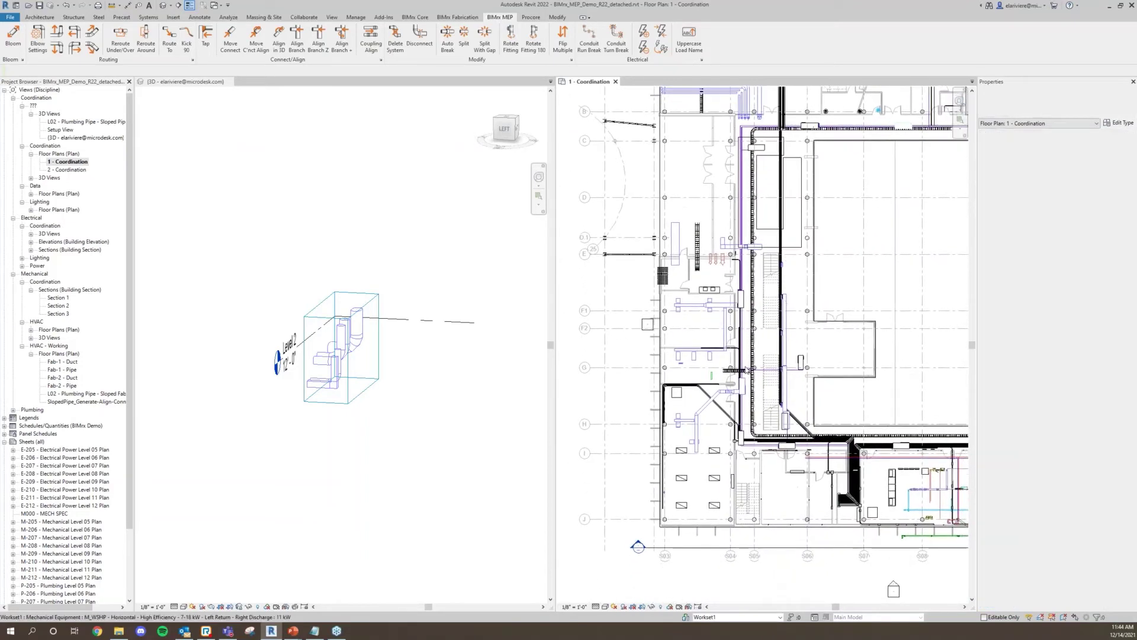
{"action": "scroll", "coordinate": [747, 370], "scroll_direction": "up", "scroll_amount": 5}
{"action": "left_click_drag", "start_coordinate": [871, 377], "coordinate": [573, 244]}
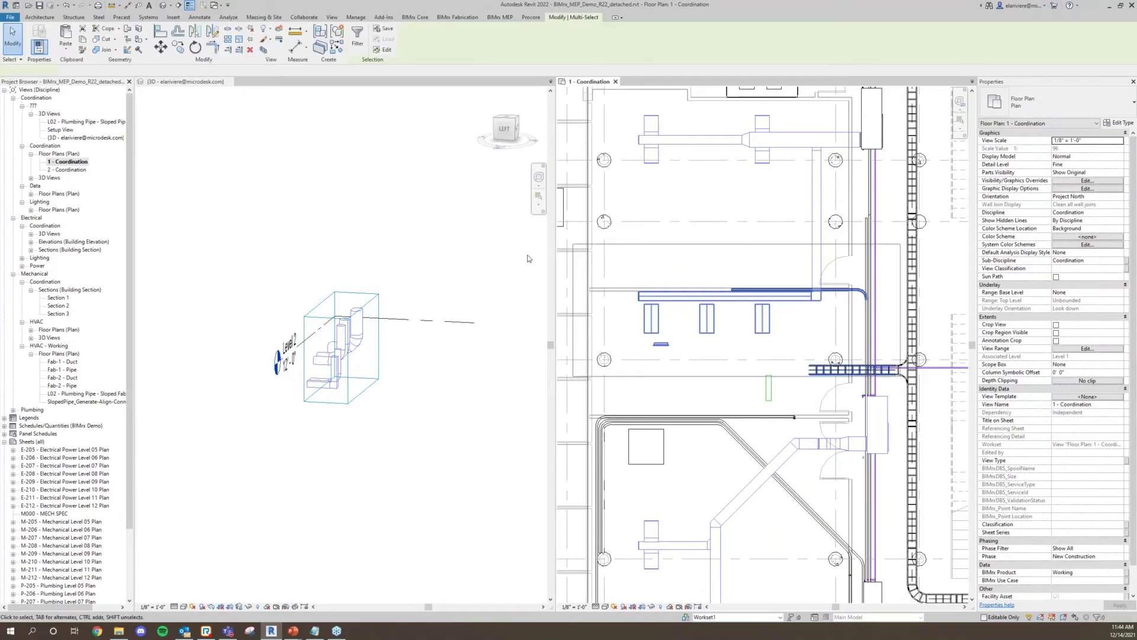
{"action": "left_click", "coordinate": [262, 55]}
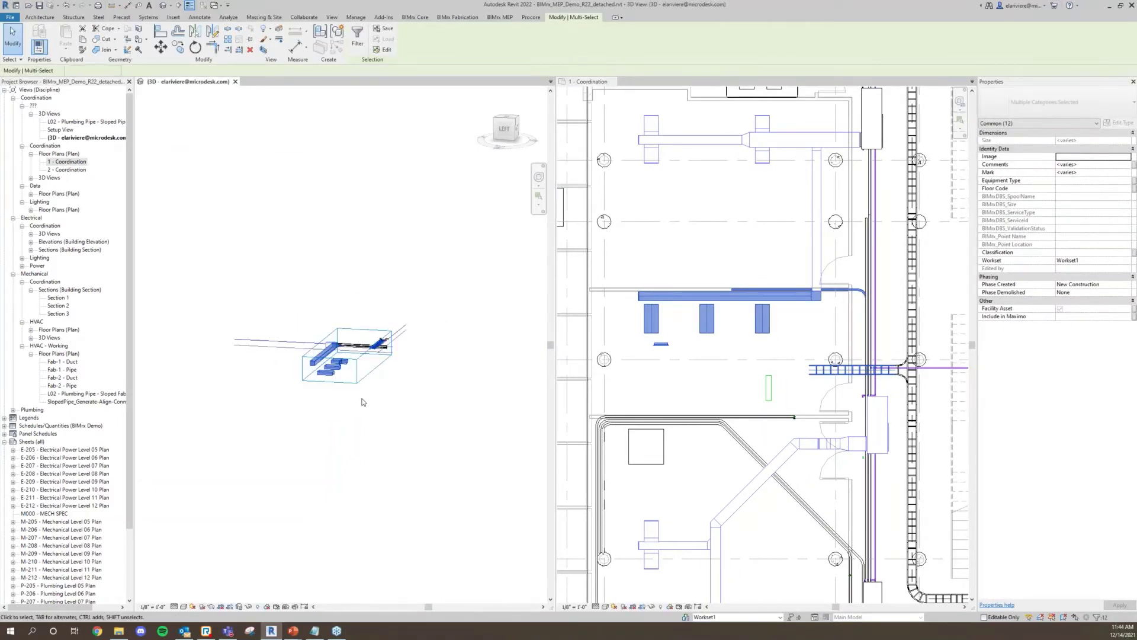
{"action": "left_click", "coordinate": [356, 404]}
{"action": "scroll", "coordinate": [314, 376], "scroll_direction": "up", "scroll_amount": 6}
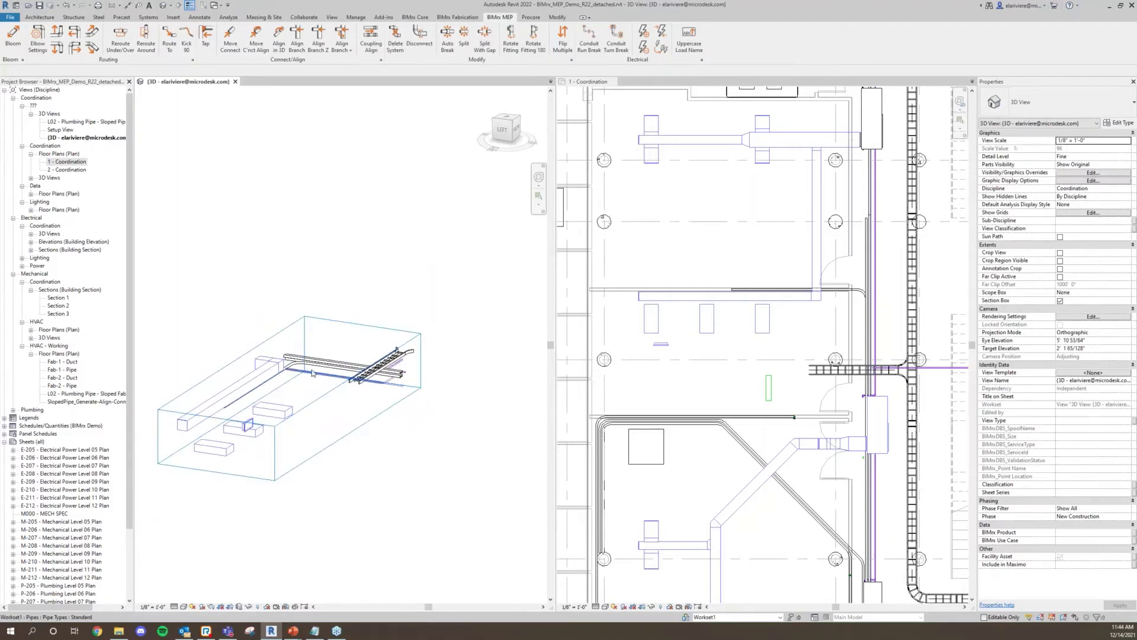
Align the three rectangular branch ducts to the elevation of the main duct with Align Branch.
{"action": "left_click", "coordinate": [306, 372]}
{"action": "middle_click_drag", "start_coordinate": [307, 372], "coordinate": [296, 320], "text": "shift"}
{"action": "key", "text": "Escape"}
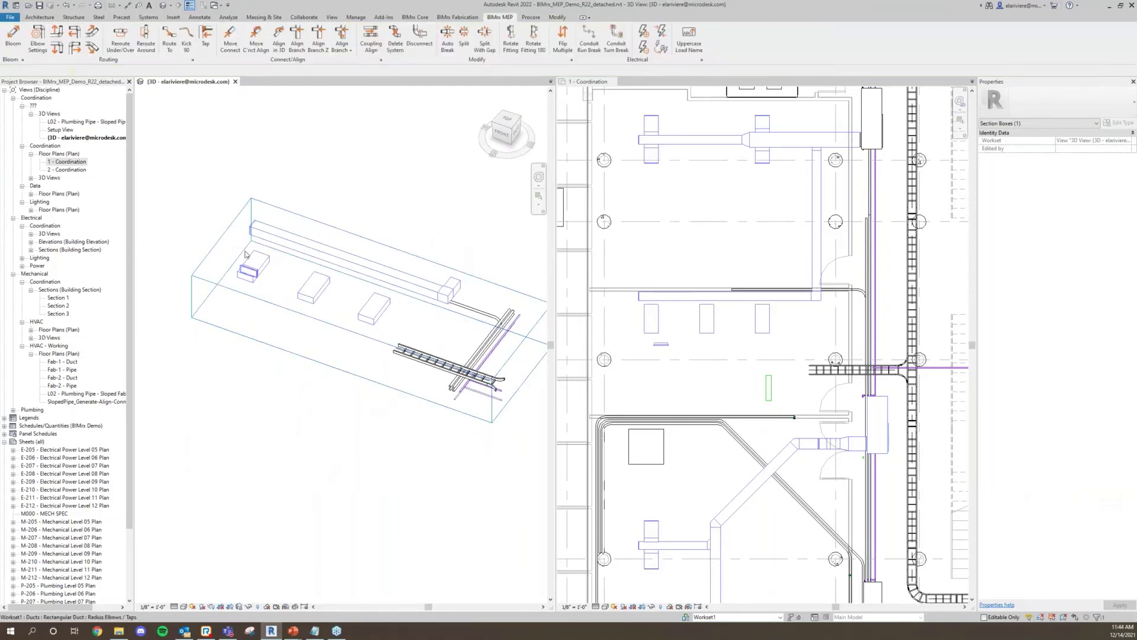
{"action": "middle_click_drag", "start_coordinate": [245, 255], "coordinate": [284, 323]}
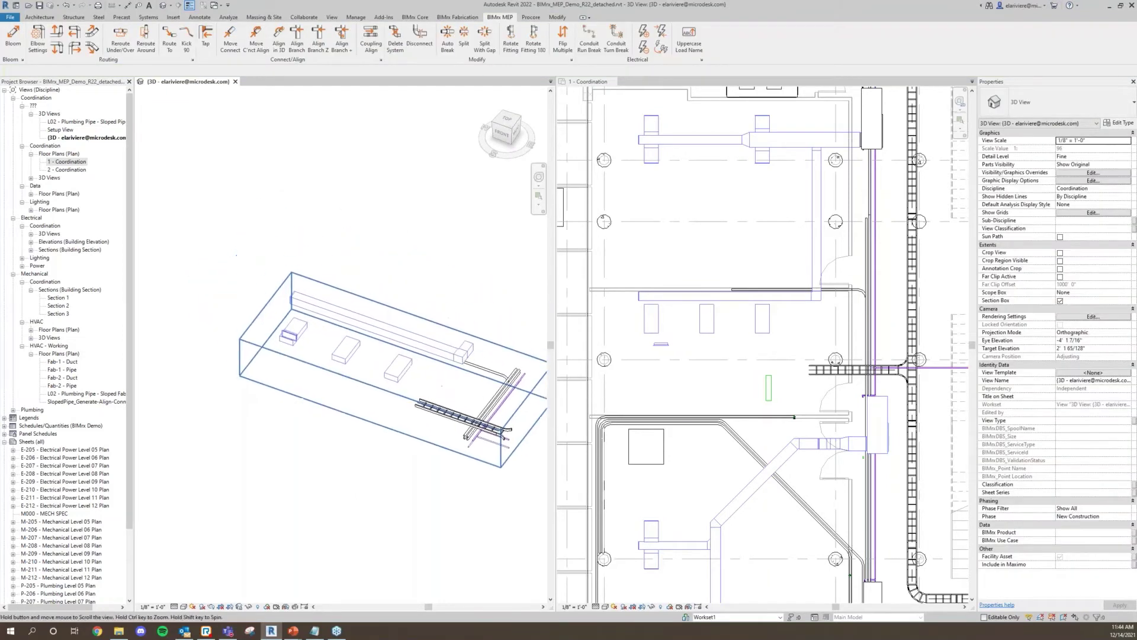
{"action": "scroll", "coordinate": [331, 374], "scroll_direction": "up", "scroll_amount": 3}
{"action": "scroll", "coordinate": [309, 352], "scroll_direction": "down", "scroll_amount": 1}
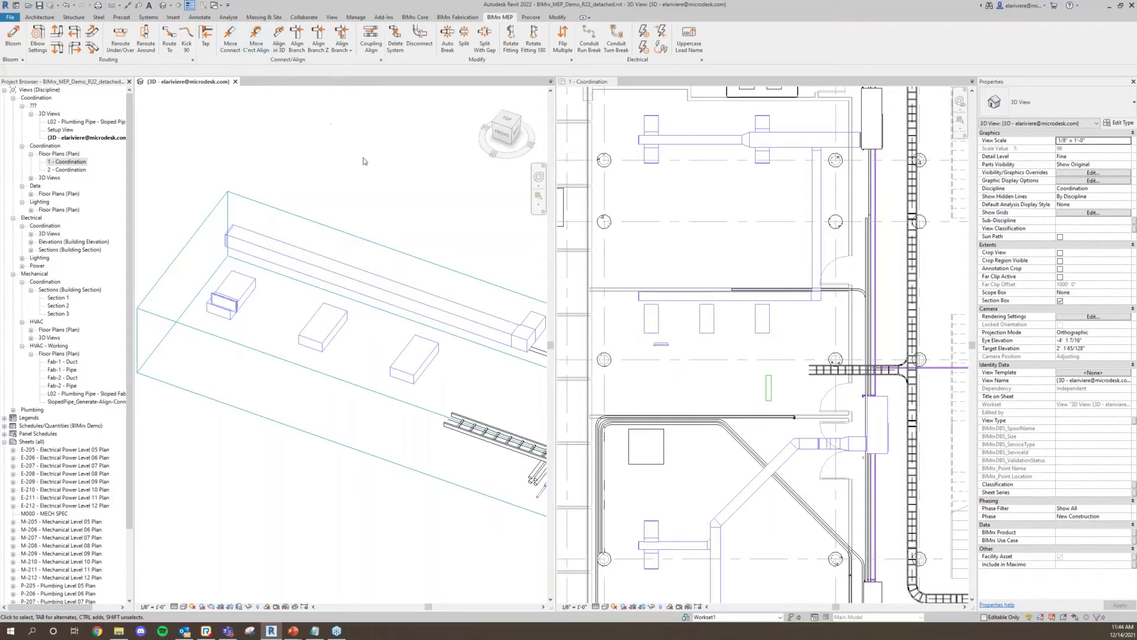
{"action": "left_click", "coordinate": [298, 48]}
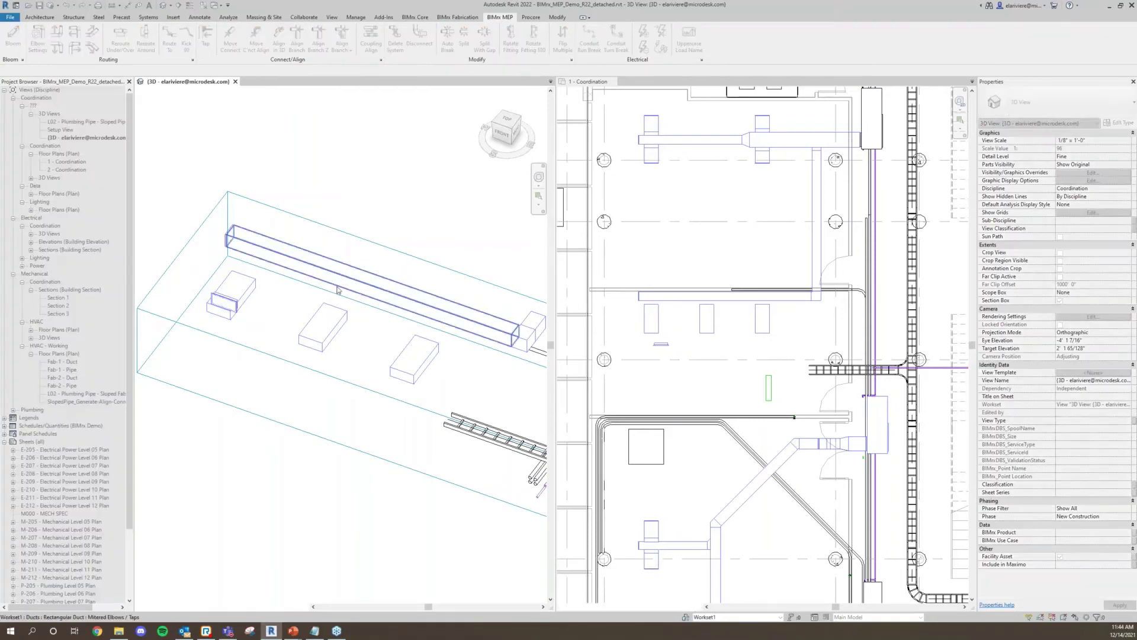
{"action": "left_click", "coordinate": [255, 295]}
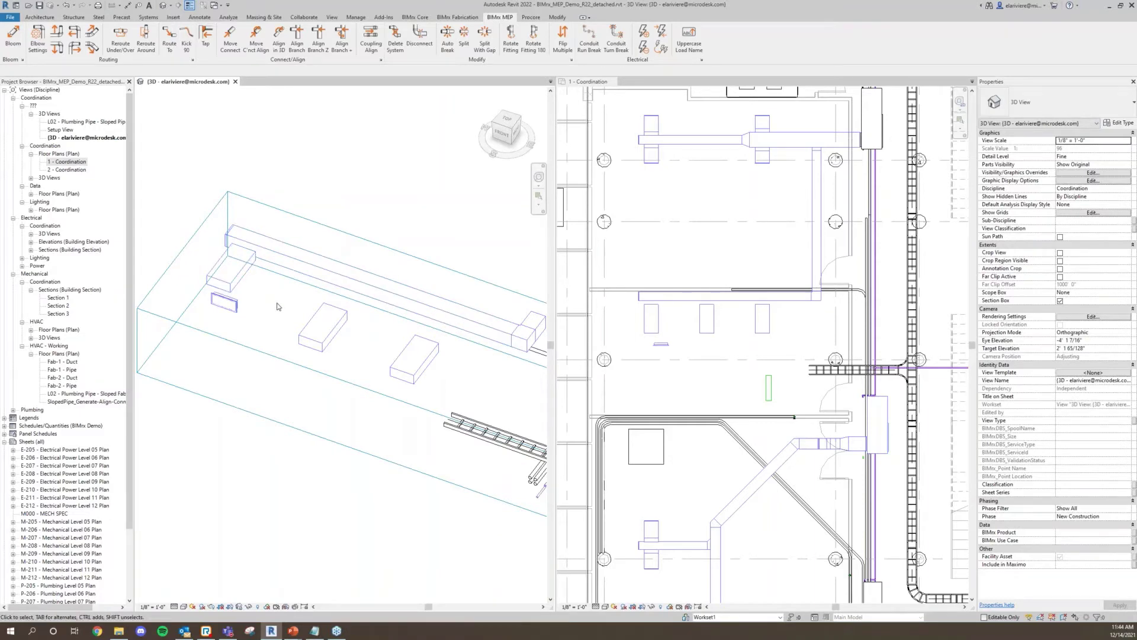
{"action": "key", "text": "Return"}
{"action": "left_click", "coordinate": [323, 325]}
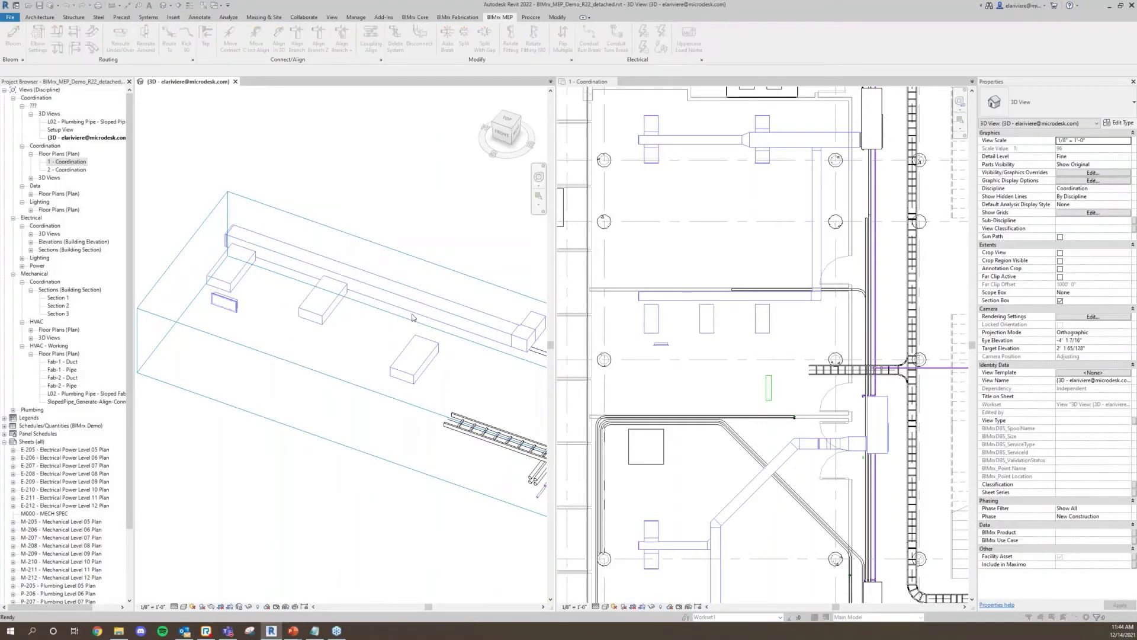
{"action": "key", "text": "Return"}
{"action": "left_click", "coordinate": [414, 358]}
Connect all three branch ducts to the side of the main duct with the Tap tool.
{"action": "middle_click_drag", "start_coordinate": [242, 243], "coordinate": [403, 300], "text": "shift"}
{"action": "key", "text": "t"}
{"action": "key", "text": "r"}
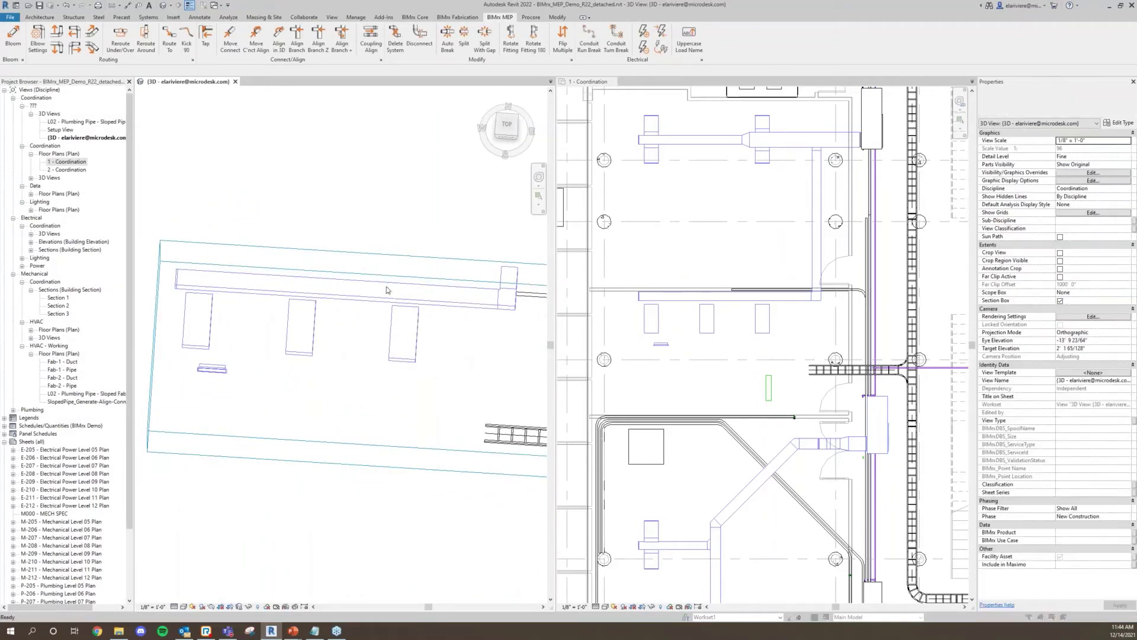
{"action": "key", "text": "Escape"}
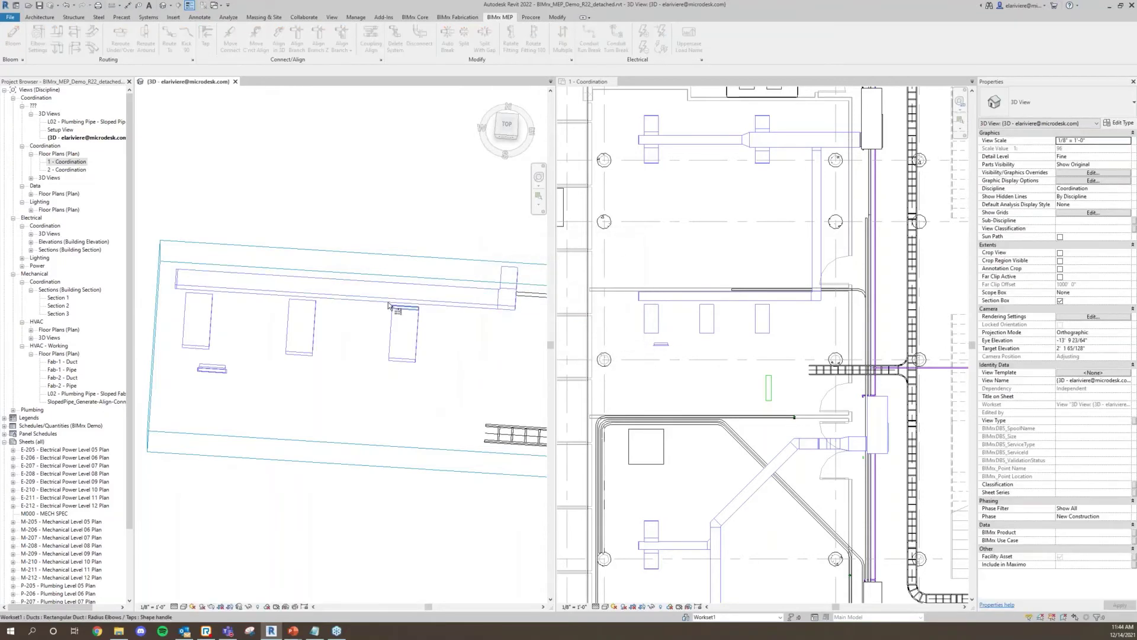
{"action": "left_click", "coordinate": [394, 300]}
{"action": "left_click_drag", "start_coordinate": [452, 338], "coordinate": [199, 320]}
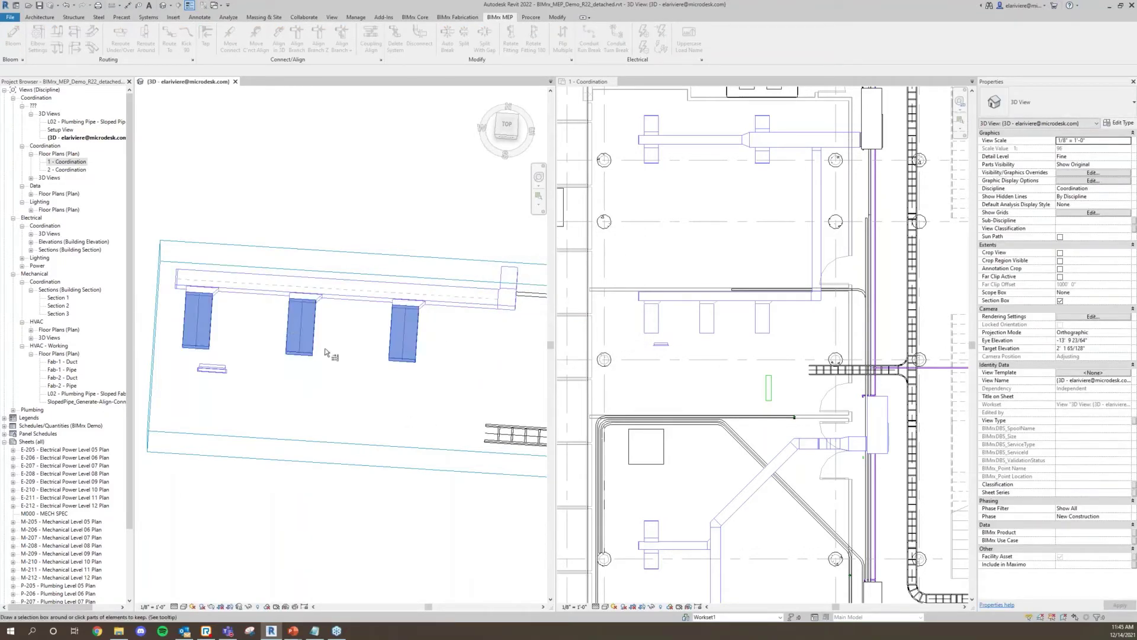
{"action": "key", "text": "Escape"}
Copy the supply diffuser twice along the run so each of the three branch ducts has one.
{"action": "middle_click_drag", "start_coordinate": [336, 369], "coordinate": [234, 274], "text": "shift"}
{"action": "left_click", "coordinate": [239, 276]}
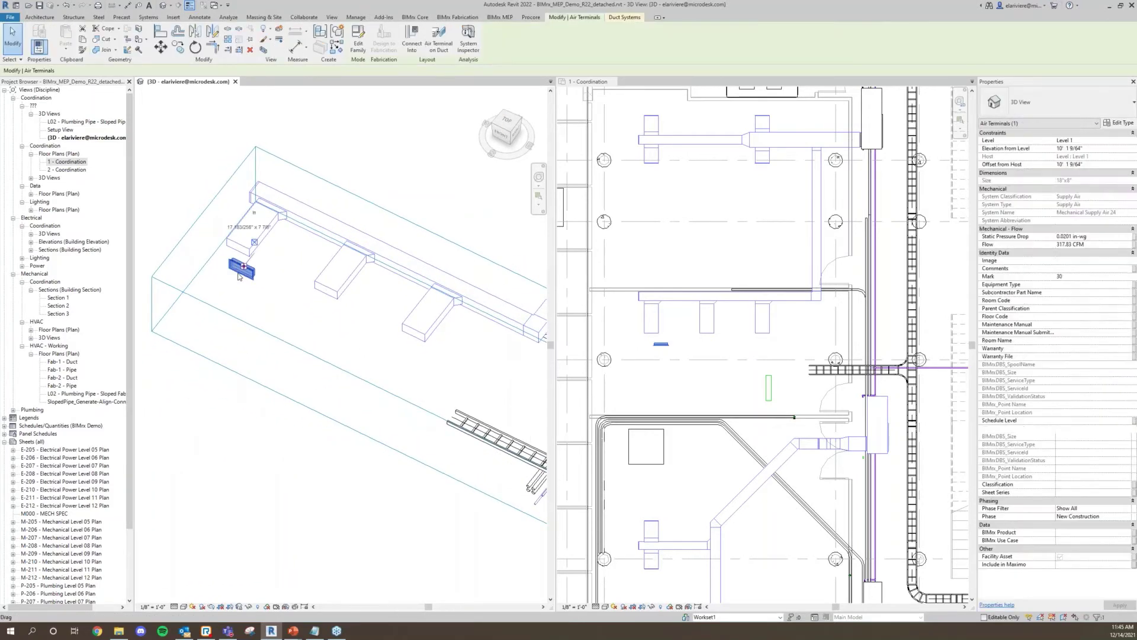
{"action": "key", "text": "m"}
{"action": "key", "text": "v"}
{"action": "left_click", "coordinate": [260, 281]}
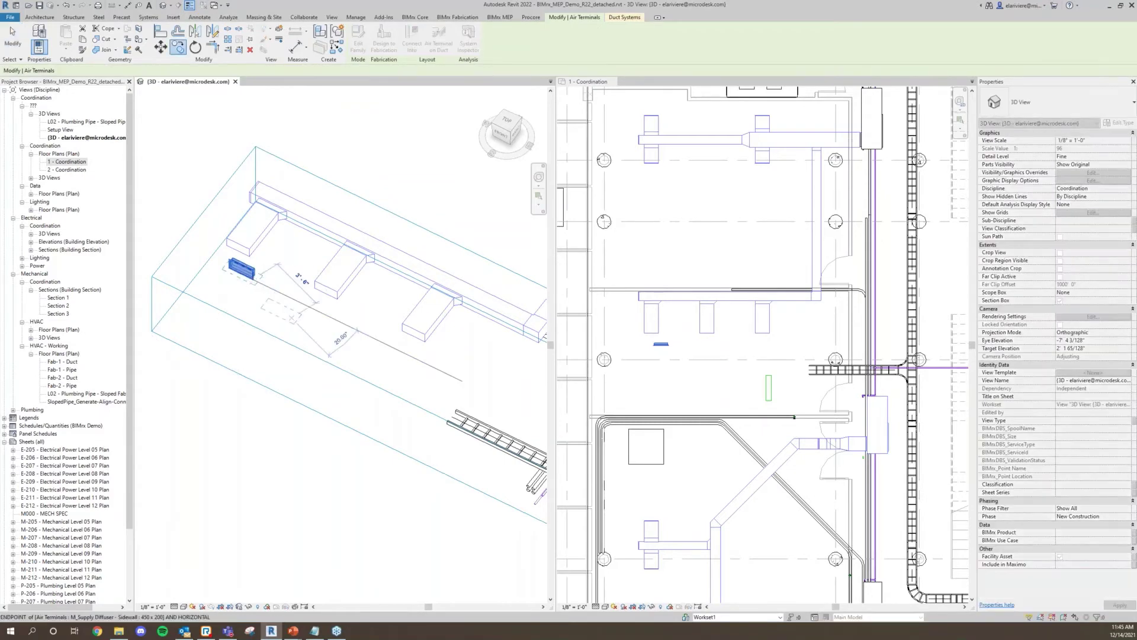
{"action": "left_click", "coordinate": [295, 320]}
{"action": "left_click", "coordinate": [350, 352]}
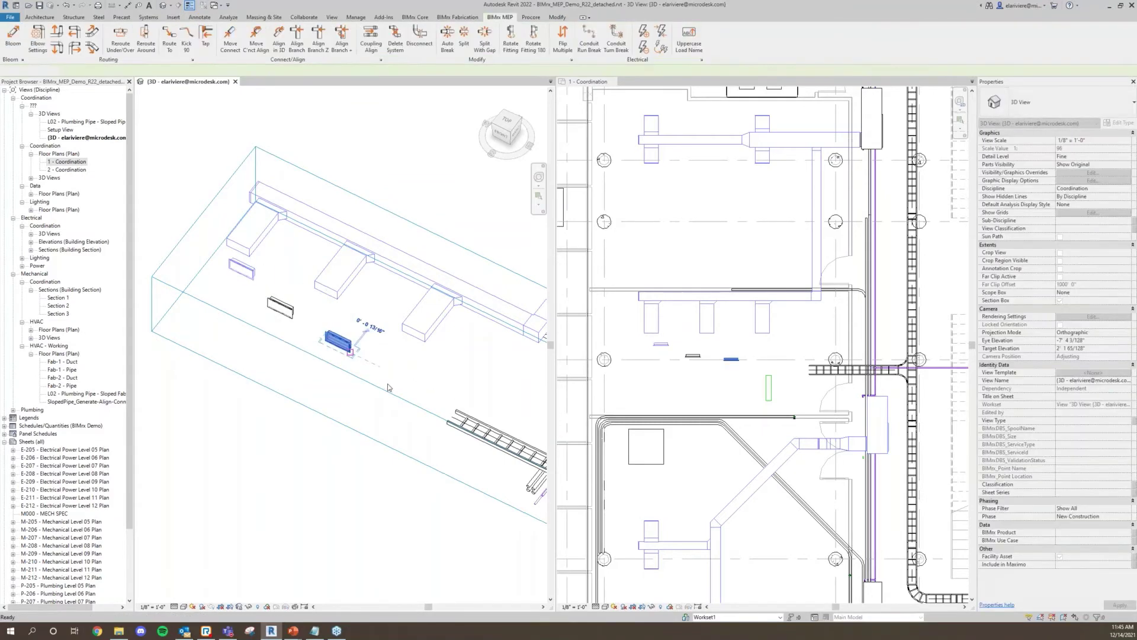
{"action": "left_click", "coordinate": [376, 378]}
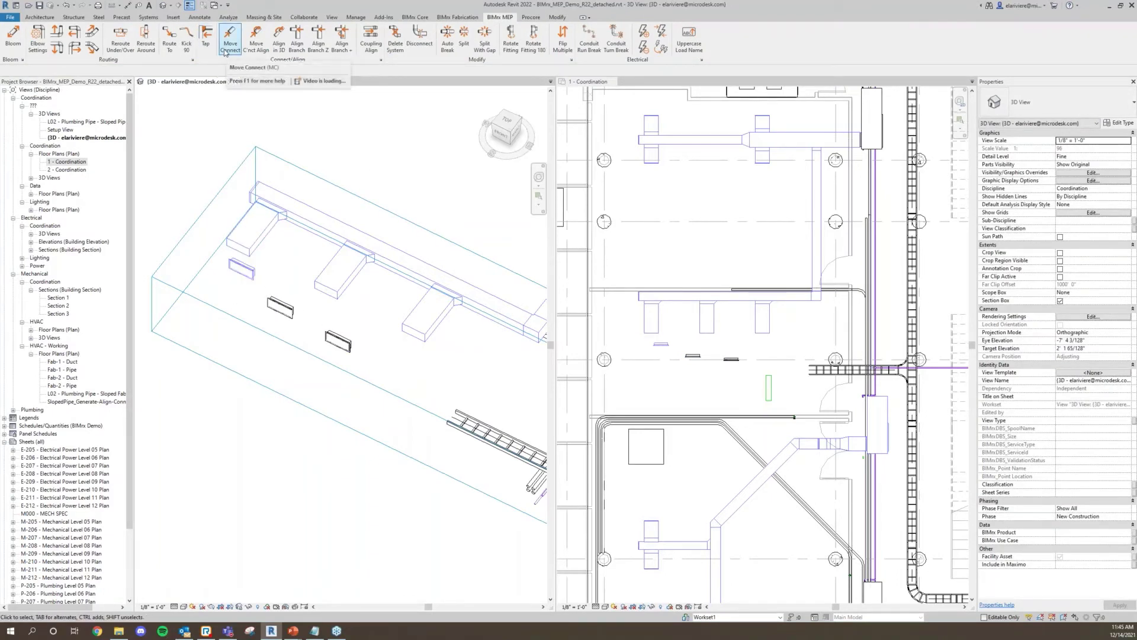
Attach the three supply diffusers to the open ends of their branch ducts with Move Connect, and check them from above.
{"action": "left_click", "coordinate": [225, 53]}
{"action": "left_click", "coordinate": [243, 270]}
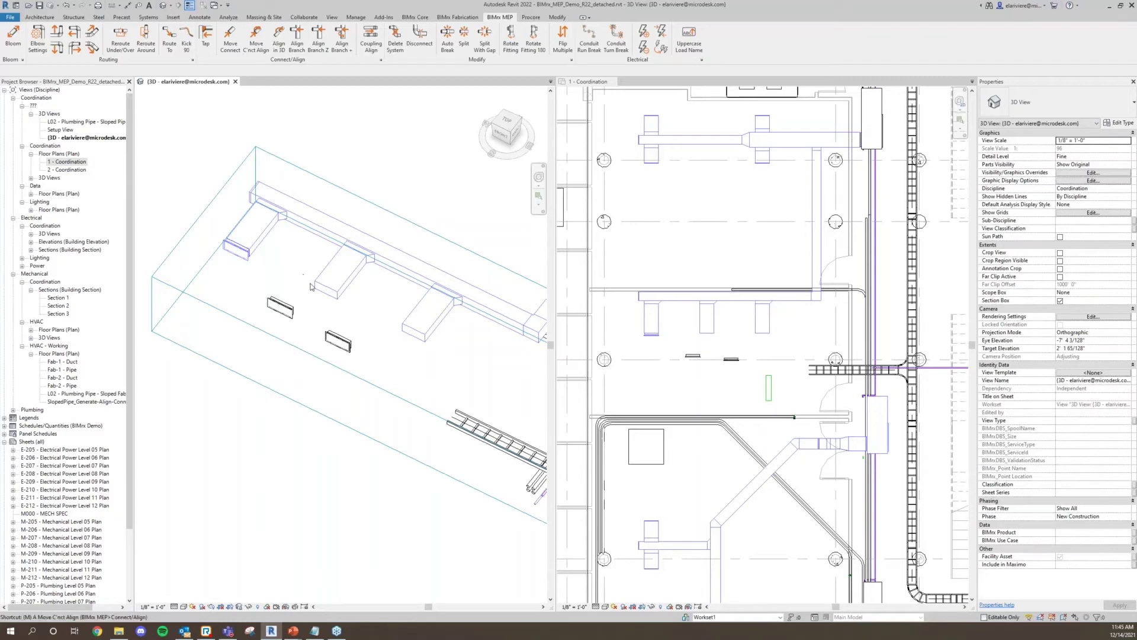
{"action": "left_click", "coordinate": [279, 307]}
{"action": "left_click", "coordinate": [326, 290]}
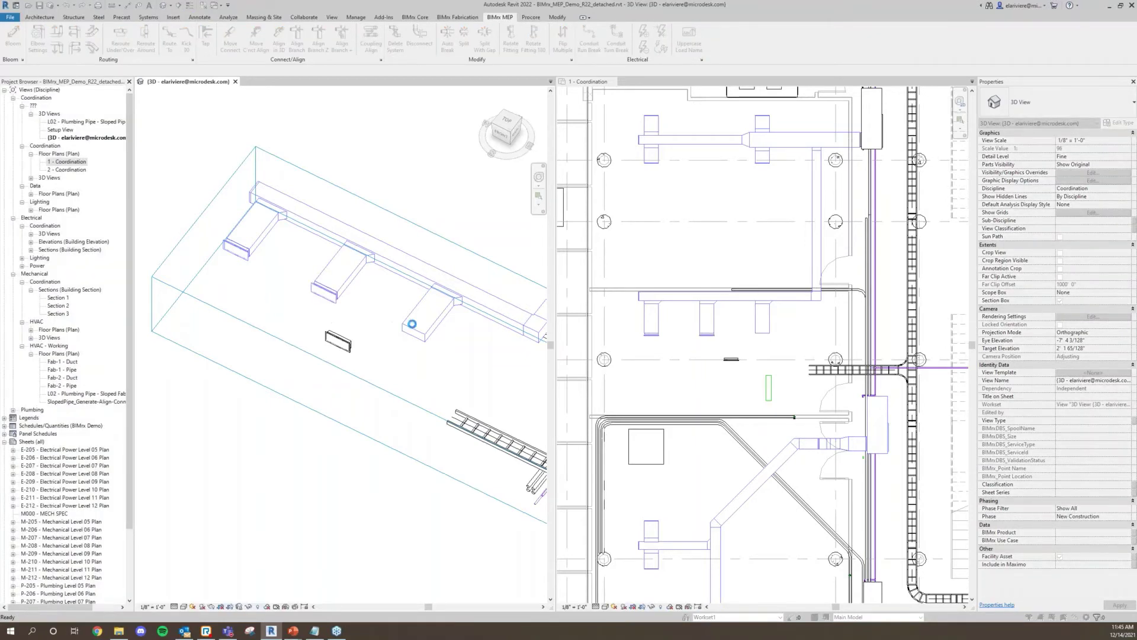
{"action": "left_click", "coordinate": [338, 342]}
{"action": "left_click", "coordinate": [412, 333]}
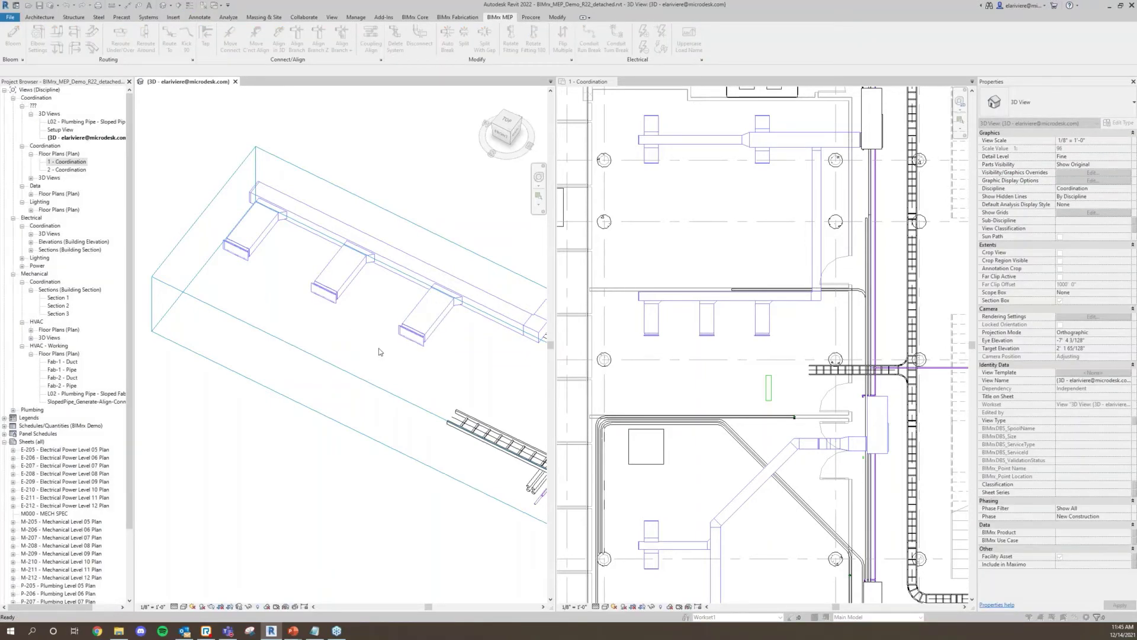
{"action": "middle_click_drag", "start_coordinate": [378, 323], "coordinate": [476, 425], "text": "shift"}
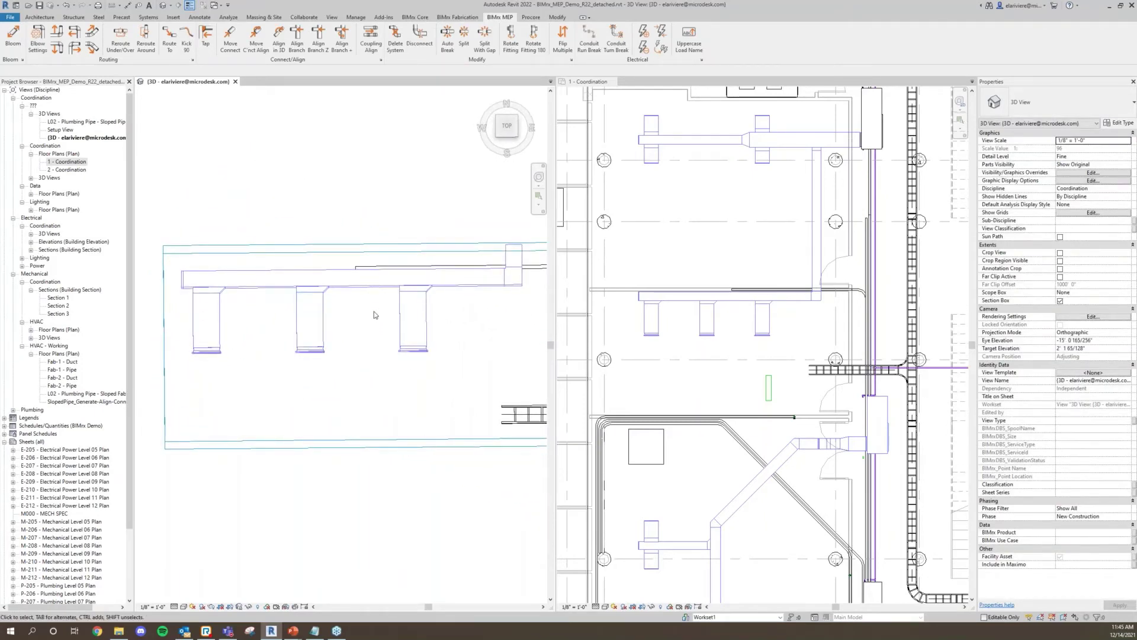
{"action": "scroll", "coordinate": [374, 379], "scroll_direction": "down", "scroll_amount": 2}
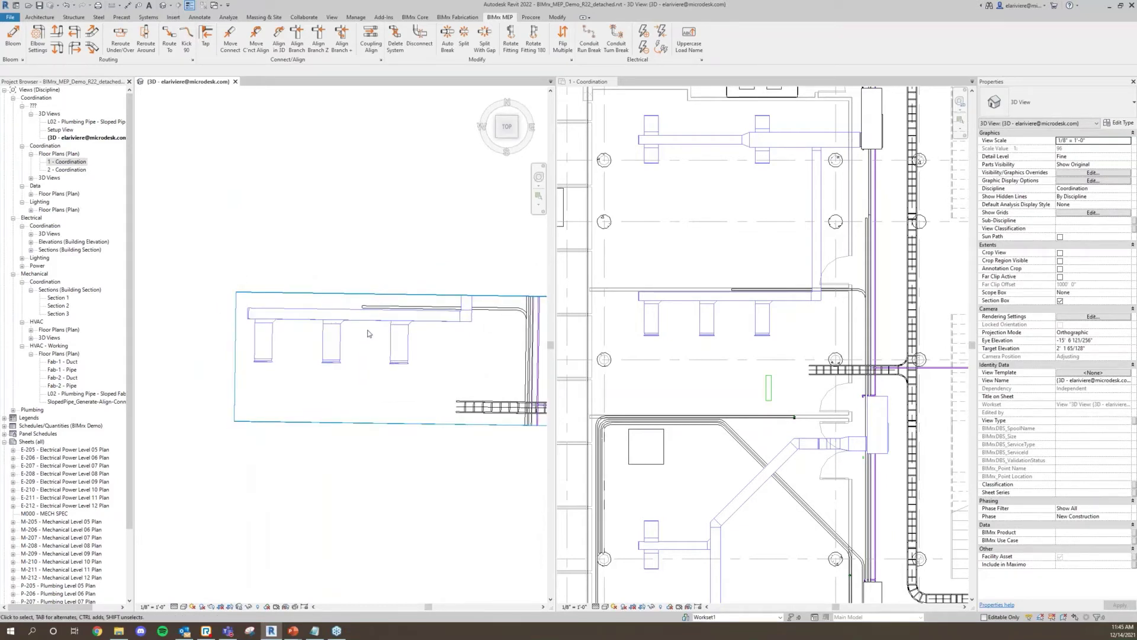
Flip the bevelled tap of the middle branch duct so that it faces the opposite direction.
{"action": "scroll", "coordinate": [348, 332], "scroll_direction": "up", "scroll_amount": 3}
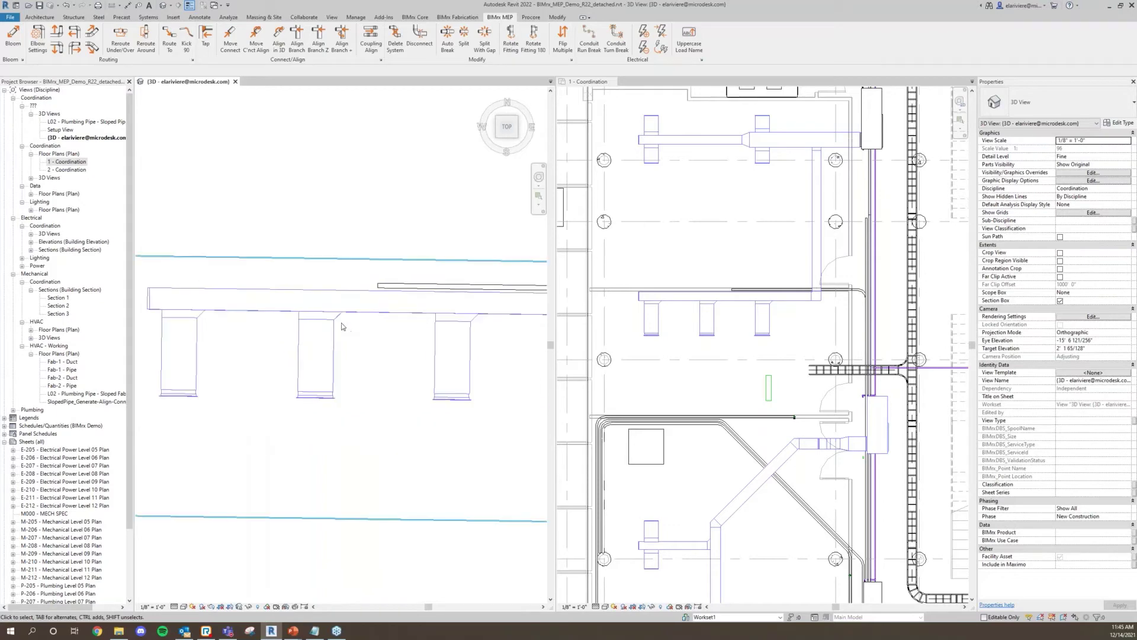
{"action": "left_click", "coordinate": [656, 358]}
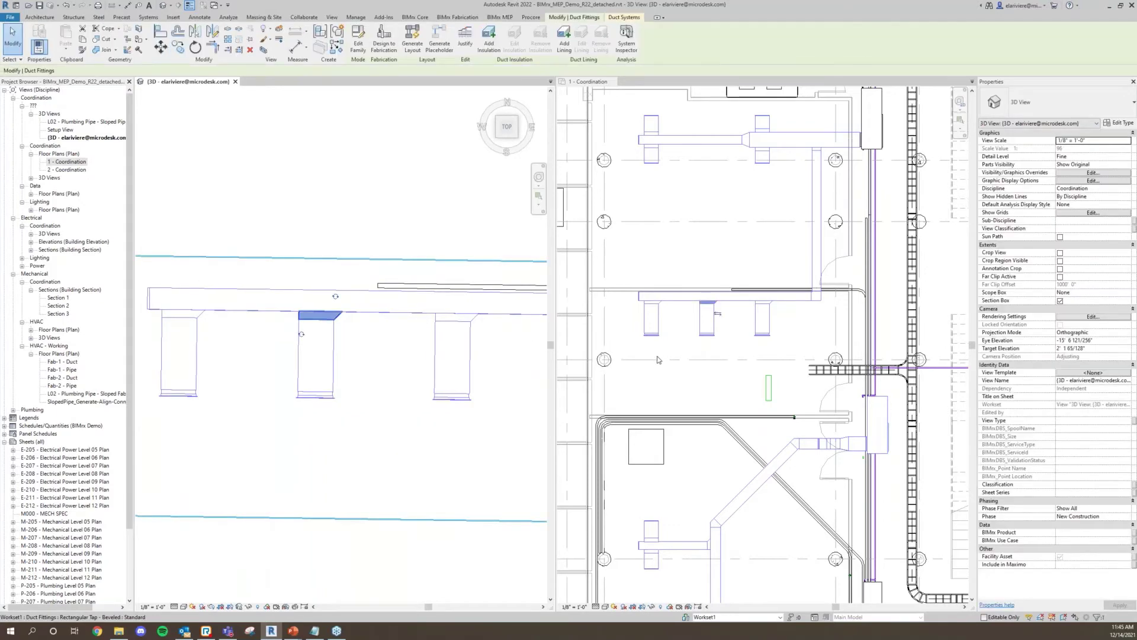
{"action": "left_click", "coordinate": [723, 326]}
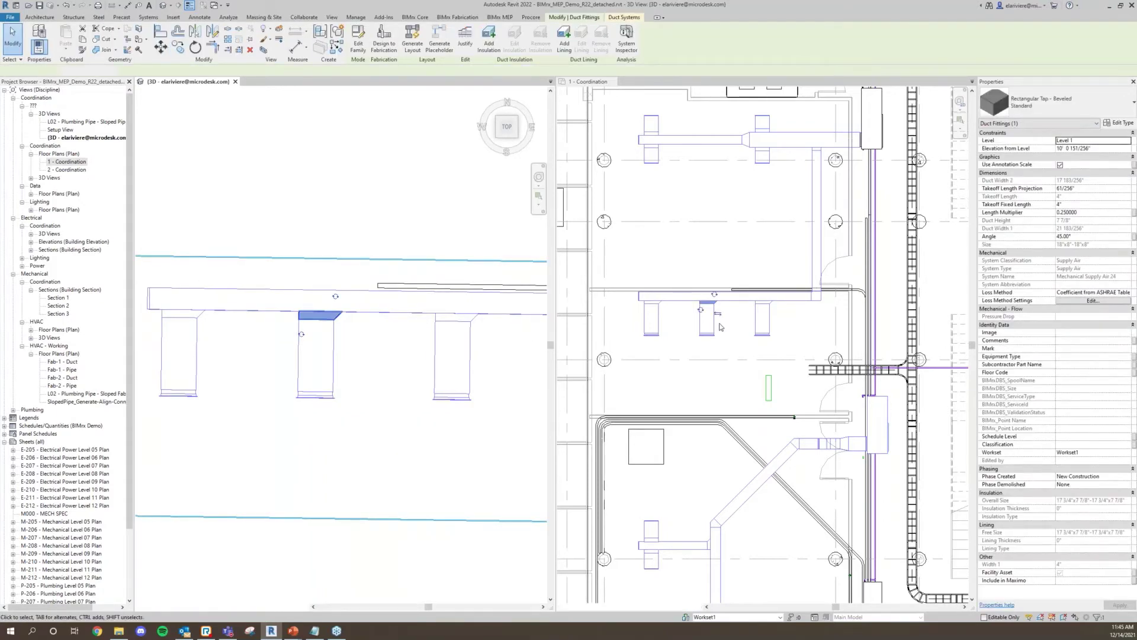
{"action": "scroll", "coordinate": [722, 326], "scroll_direction": "up", "scroll_amount": 3}
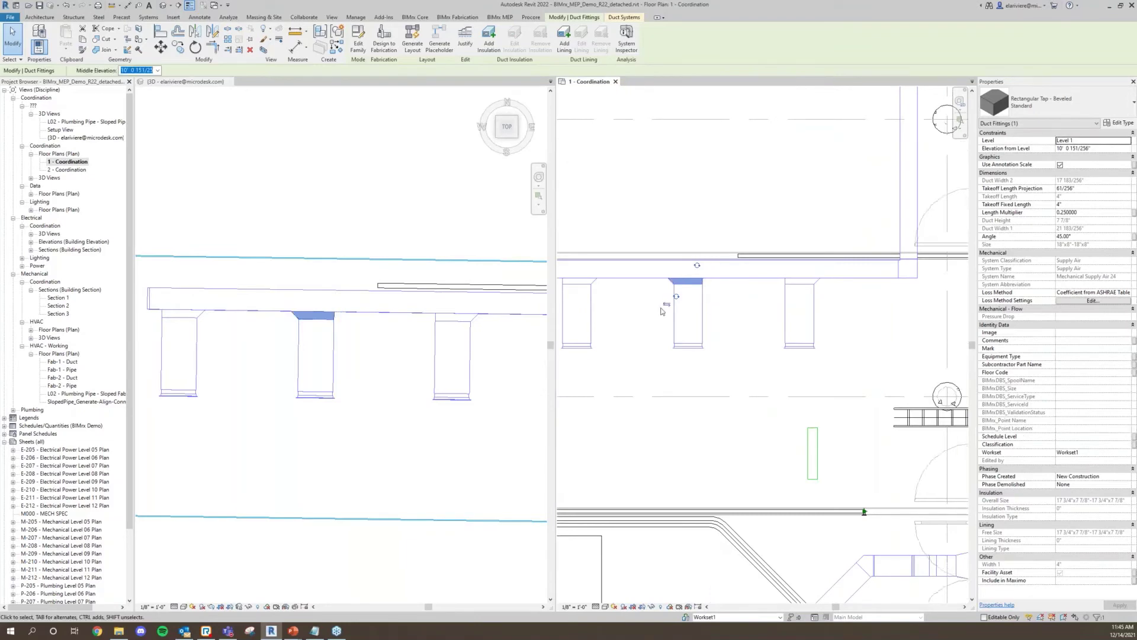
{"action": "left_click", "coordinate": [656, 334]}
{"action": "scroll", "coordinate": [656, 334], "scroll_direction": "down", "scroll_amount": 3}
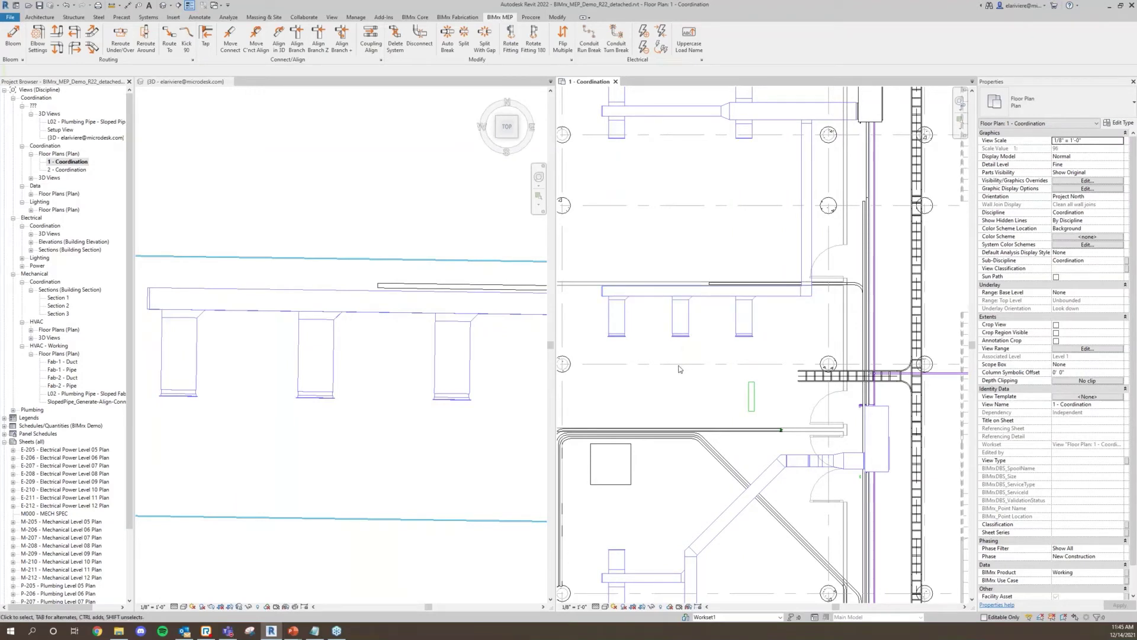
Flip the taps of all three branch ducts together with the Flip Multiple tool.
{"action": "scroll", "coordinate": [428, 269], "scroll_direction": "down", "scroll_amount": 3}
{"action": "middle_click_drag", "start_coordinate": [428, 269], "coordinate": [415, 263]}
{"action": "left_click_drag", "start_coordinate": [285, 207], "coordinate": [474, 301]}
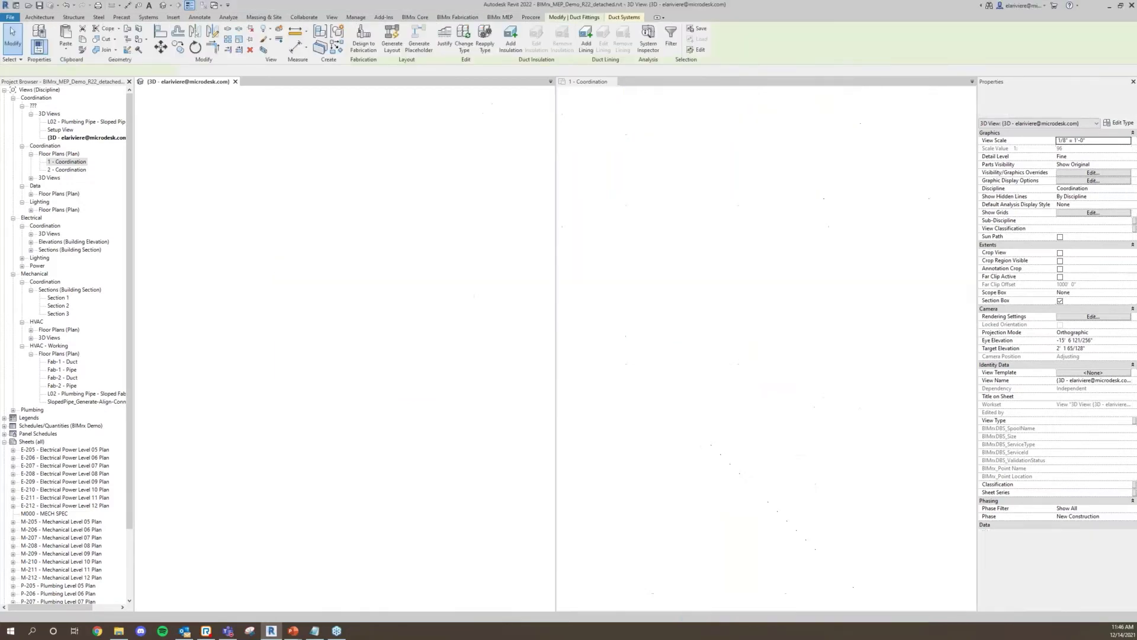
{"action": "left_click", "coordinate": [495, 18]}
{"action": "left_click", "coordinate": [566, 37]}
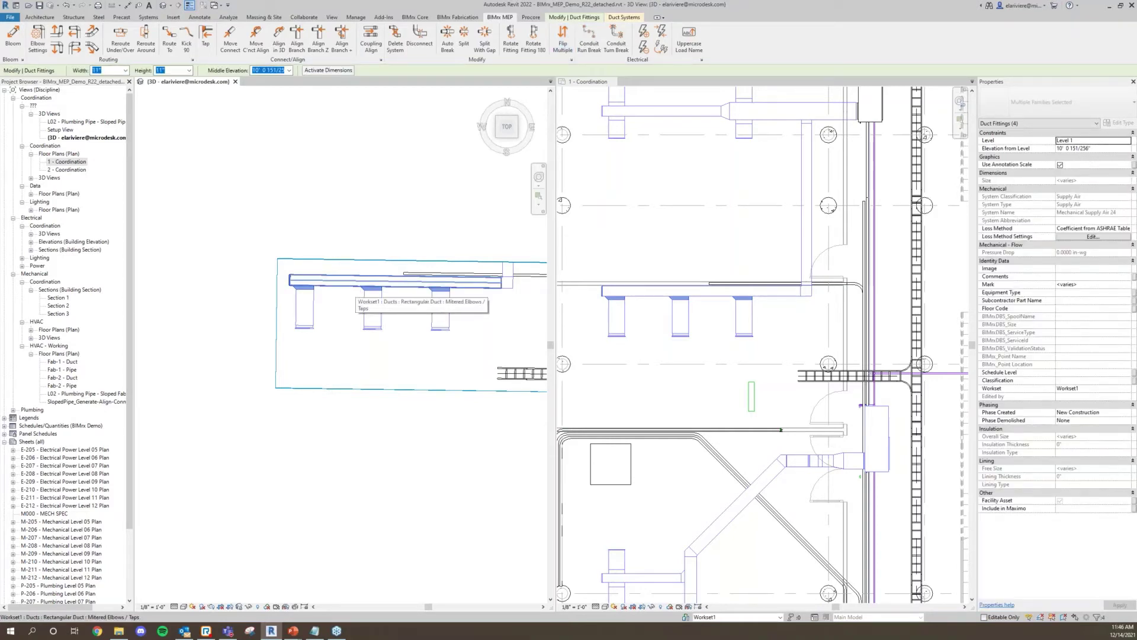
{"action": "left_click", "coordinate": [567, 46]}
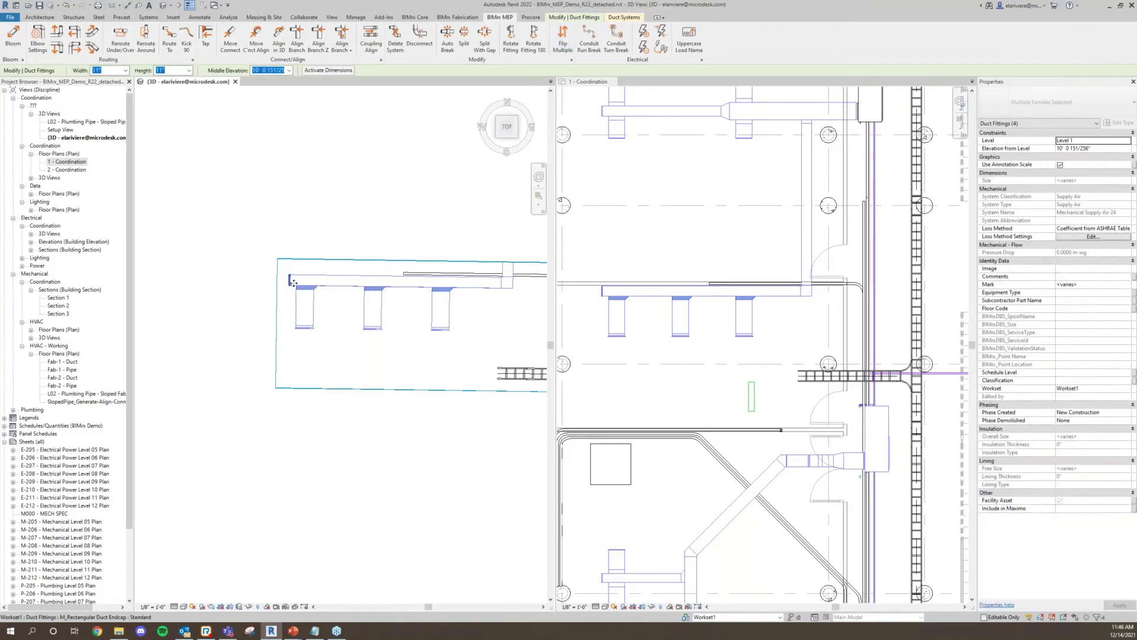
{"action": "key", "text": "Escape"}
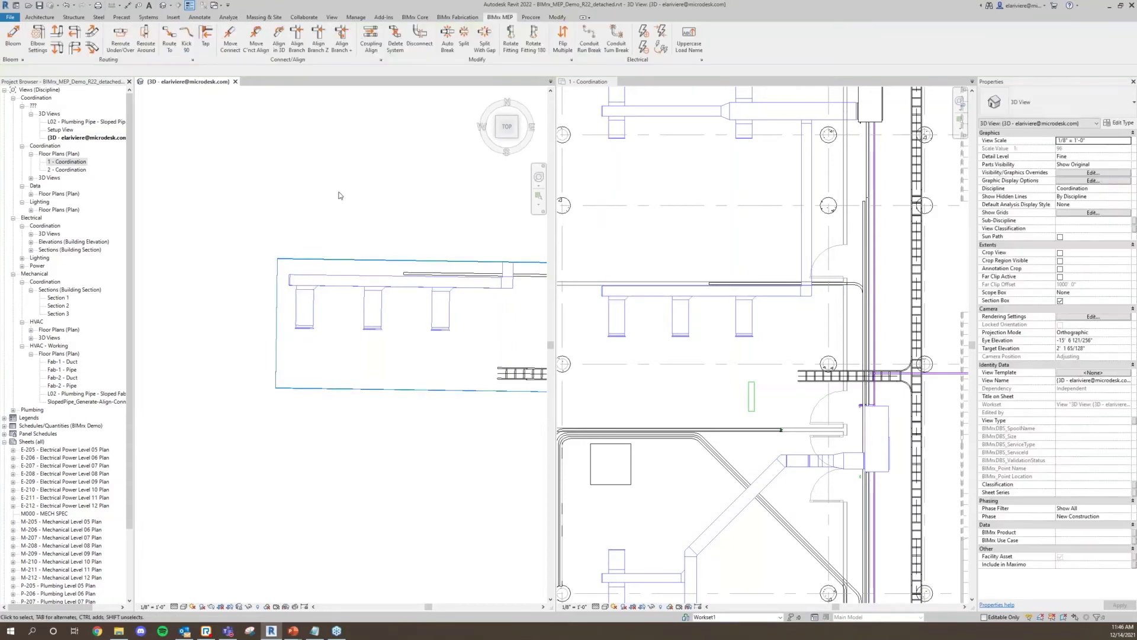
Select the floor drains, piping and equipment around the kitchen area in plan and box the 3D view around that selection.
{"action": "scroll", "coordinate": [445, 294], "scroll_direction": "down", "scroll_amount": 3}
{"action": "left_click", "coordinate": [680, 223]}
{"action": "scroll", "coordinate": [680, 223], "scroll_direction": "down", "scroll_amount": 3}
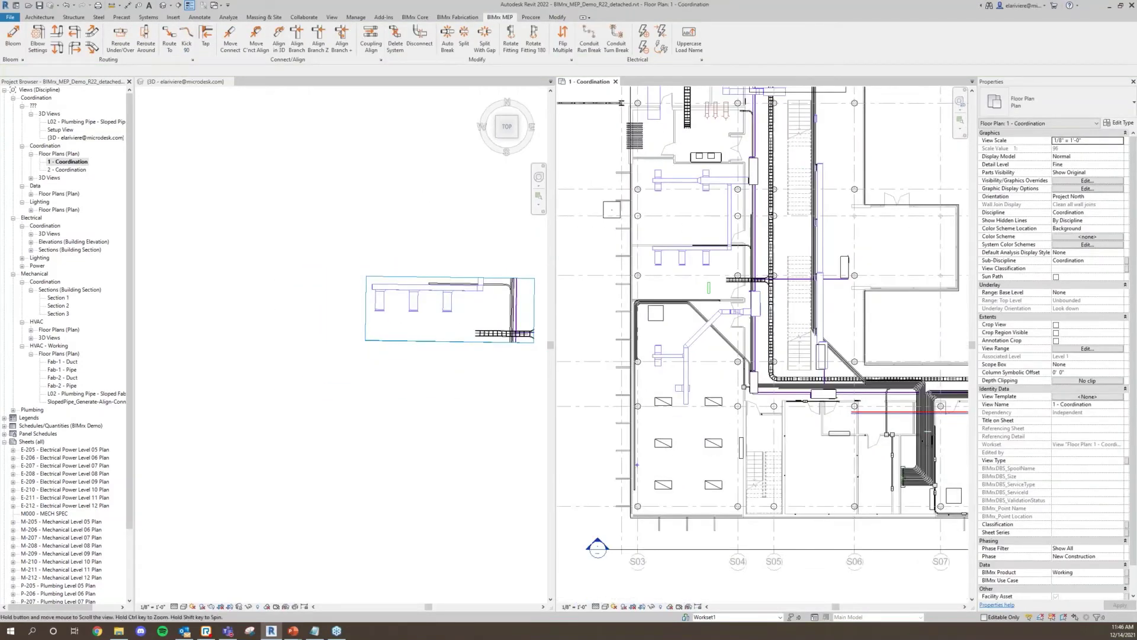
{"action": "middle_click_drag", "start_coordinate": [688, 228], "coordinate": [782, 255]}
{"action": "scroll", "coordinate": [728, 243], "scroll_direction": "down", "scroll_amount": 4}
{"action": "scroll", "coordinate": [747, 249], "scroll_direction": "up", "scroll_amount": 3}
{"action": "scroll", "coordinate": [909, 379], "scroll_direction": "up", "scroll_amount": 2}
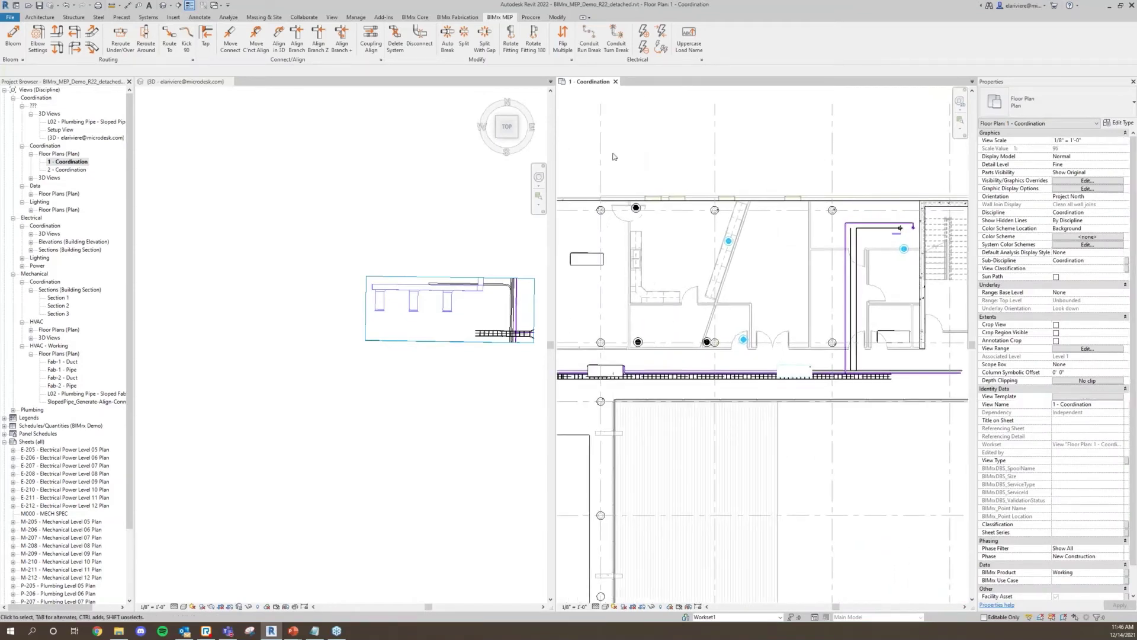
{"action": "left_click_drag", "start_coordinate": [915, 391], "coordinate": [611, 153]}
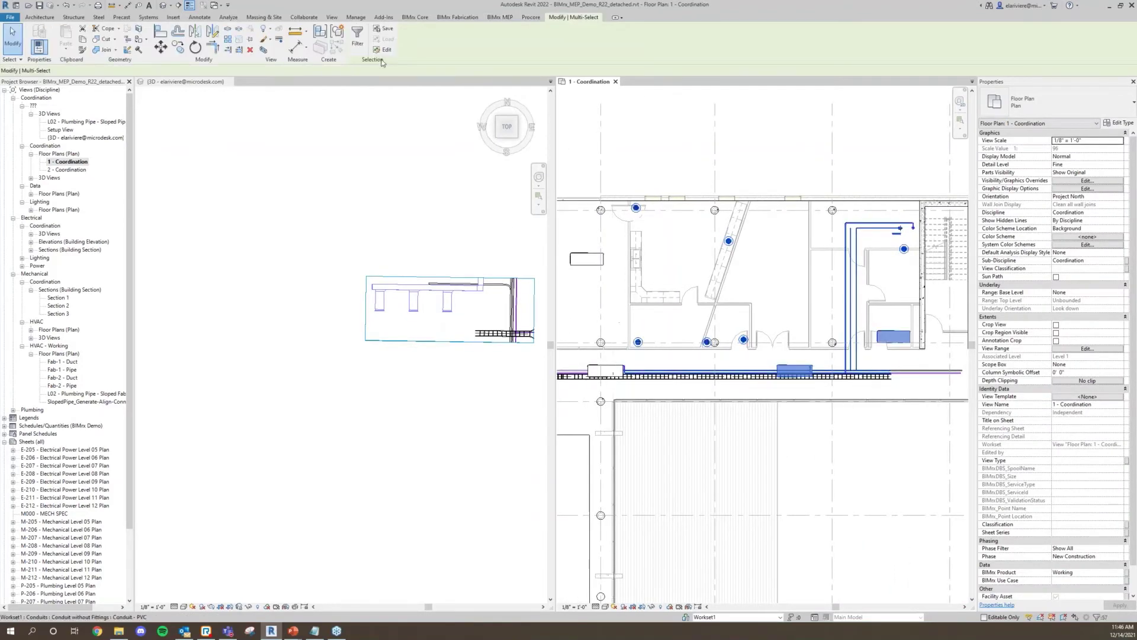
{"action": "left_click", "coordinate": [263, 50]}
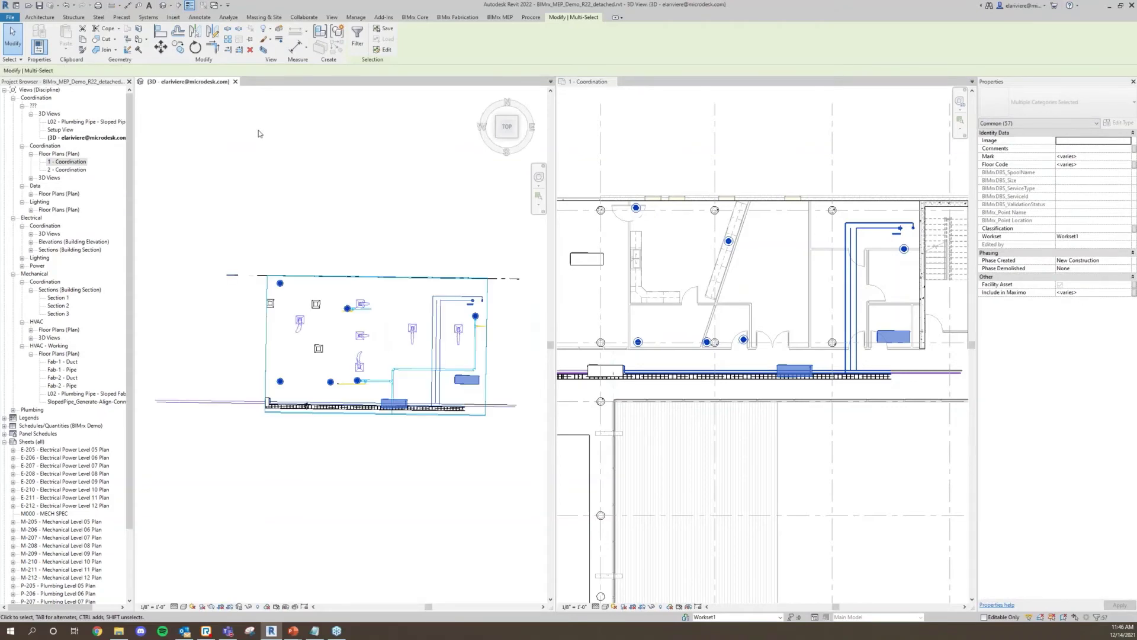
Examine the floor drains, their branch pipes and the elbow on the drainage main in the 3D view.
{"action": "middle_click_drag", "start_coordinate": [381, 287], "coordinate": [297, 172], "text": "shift"}
{"action": "key", "text": "Escape"}
{"action": "scroll", "coordinate": [376, 377], "scroll_direction": "up", "scroll_amount": 3}
{"action": "left_click", "coordinate": [375, 377]}
{"action": "left_click_drag", "start_coordinate": [308, 114], "coordinate": [354, 246]}
{"action": "key", "text": "Escape"}
{"action": "middle_click_drag", "start_coordinate": [354, 245], "coordinate": [305, 216], "text": "shift"}
{"action": "scroll", "coordinate": [308, 229], "scroll_direction": "up", "scroll_amount": 3}
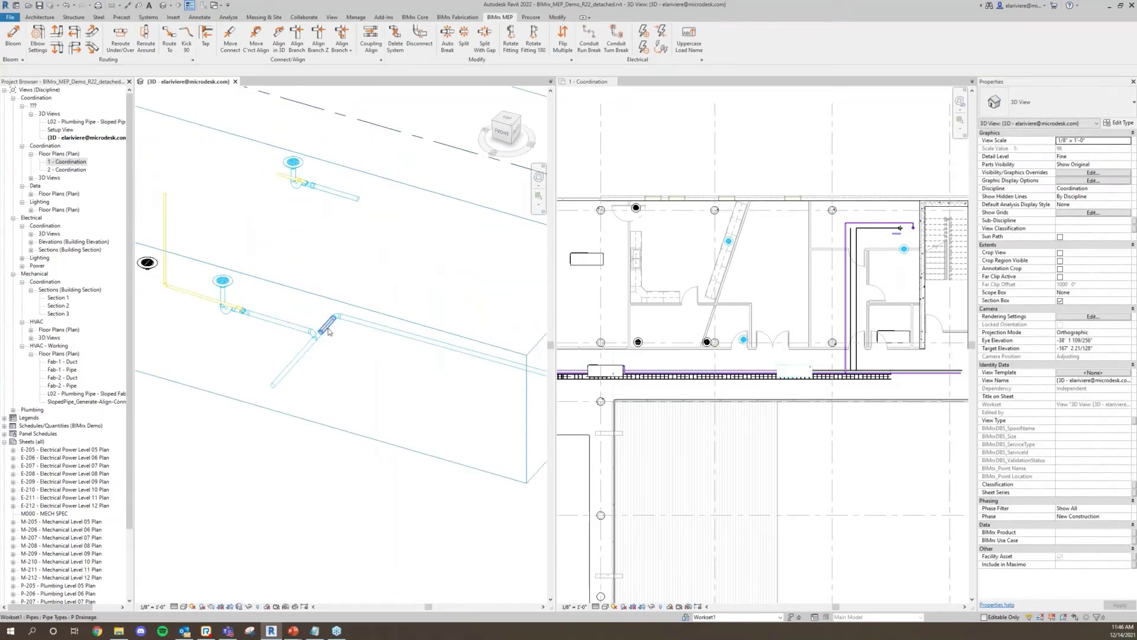
{"action": "middle_click_drag", "start_coordinate": [439, 273], "coordinate": [380, 331], "text": "shift"}
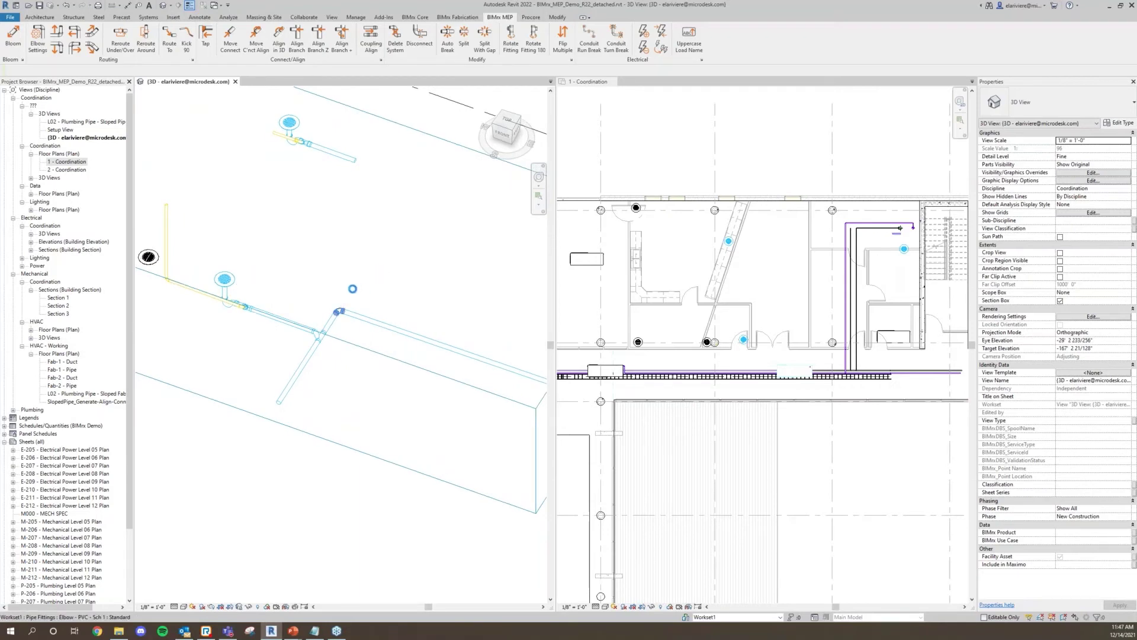
Convert the drainage main's elbow into a branch fitting with a short pipe stub, and align the upper floor drain's pipe to it with Align Branch.
{"action": "left_click", "coordinate": [339, 311]}
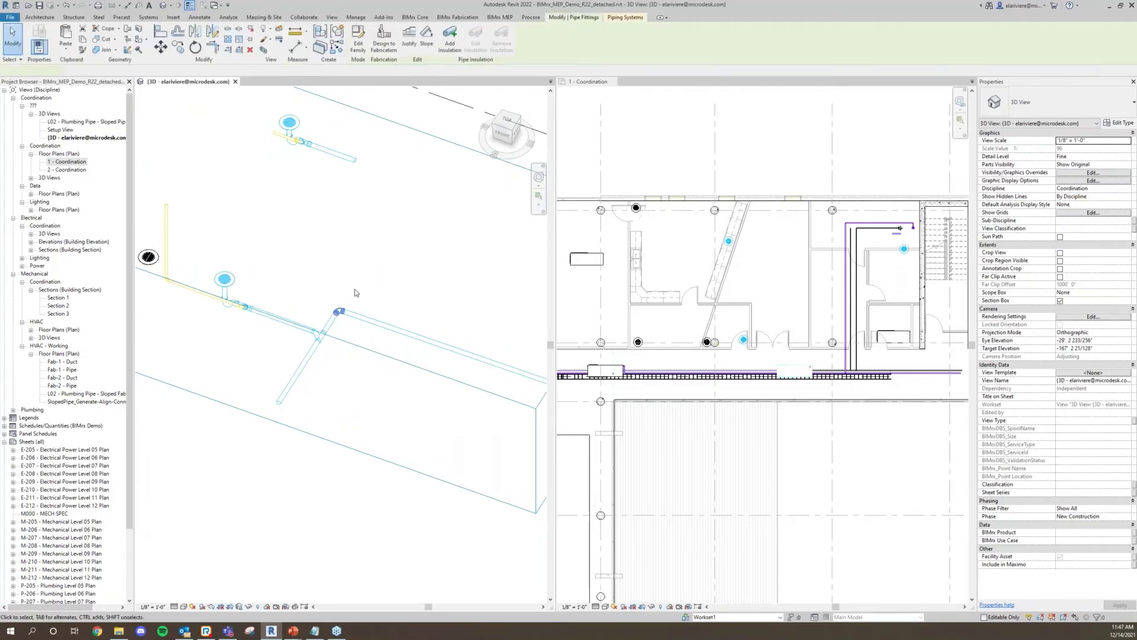
{"action": "left_click", "coordinate": [427, 290]}
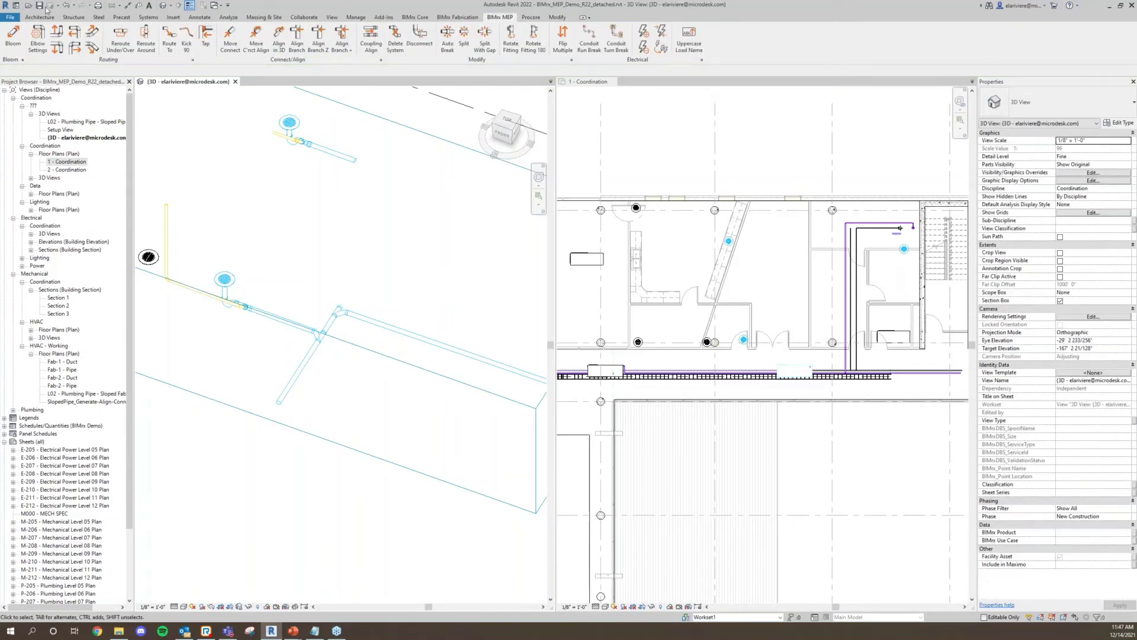
{"action": "left_click", "coordinate": [339, 312]}
{"action": "left_click", "coordinate": [302, 53]}
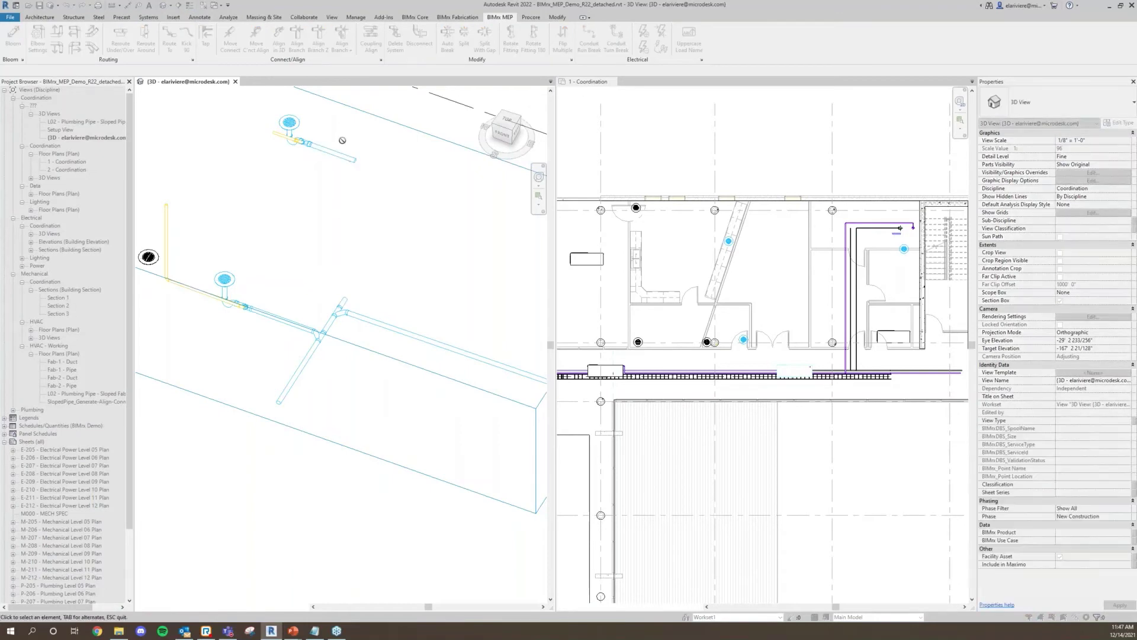
{"action": "key", "text": "Escape"}
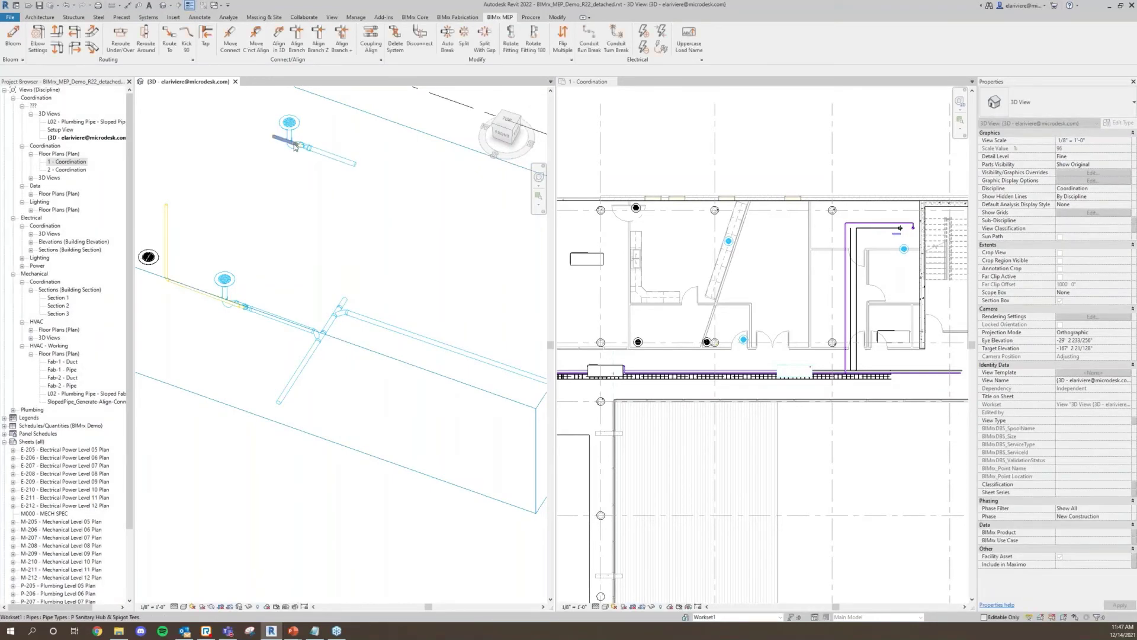
Join the pipe stub and the upper floor drain's pipe at a corner, and convert the new elbow into a branch fitting with a short stub.
{"action": "key", "text": "Return"}
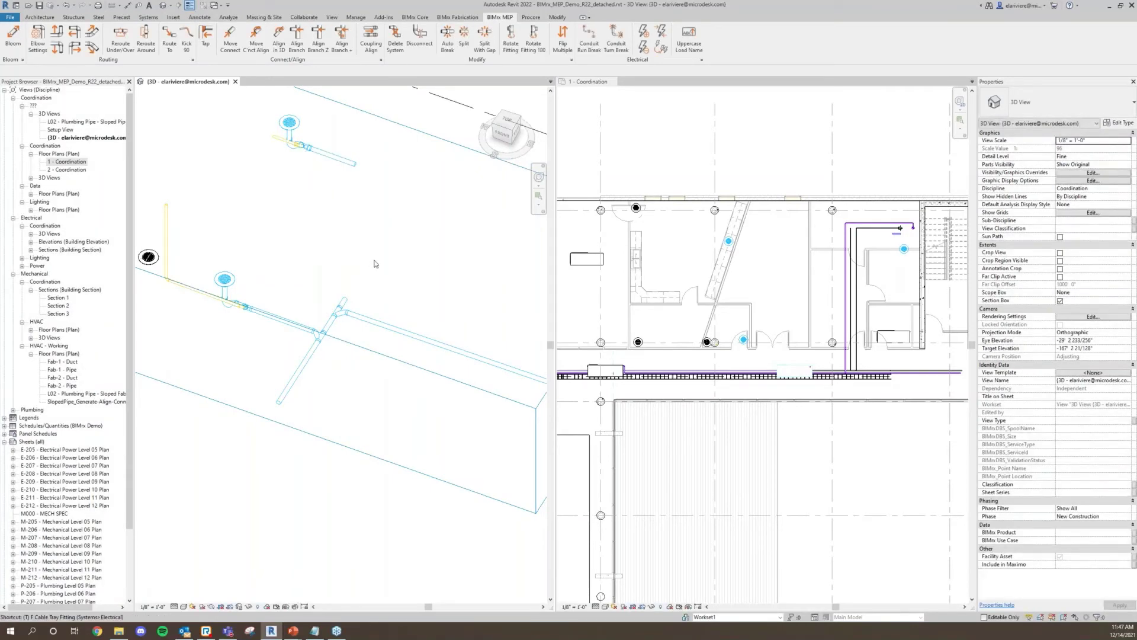
{"action": "left_click", "coordinate": [342, 302]}
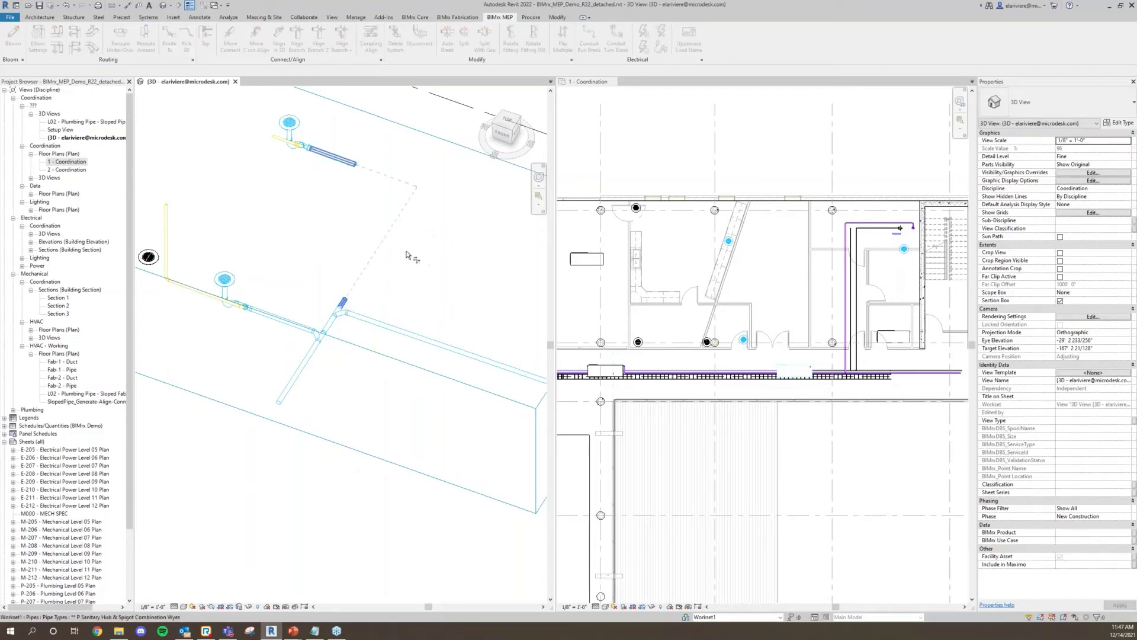
{"action": "left_click", "coordinate": [423, 229]}
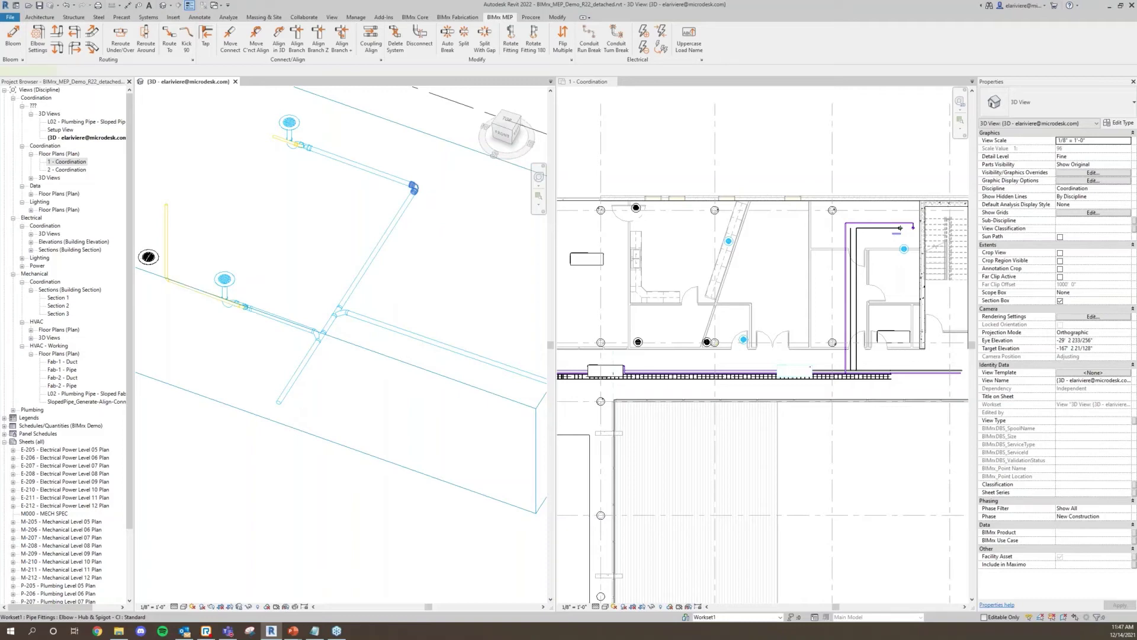
{"action": "left_click", "coordinate": [423, 179]}
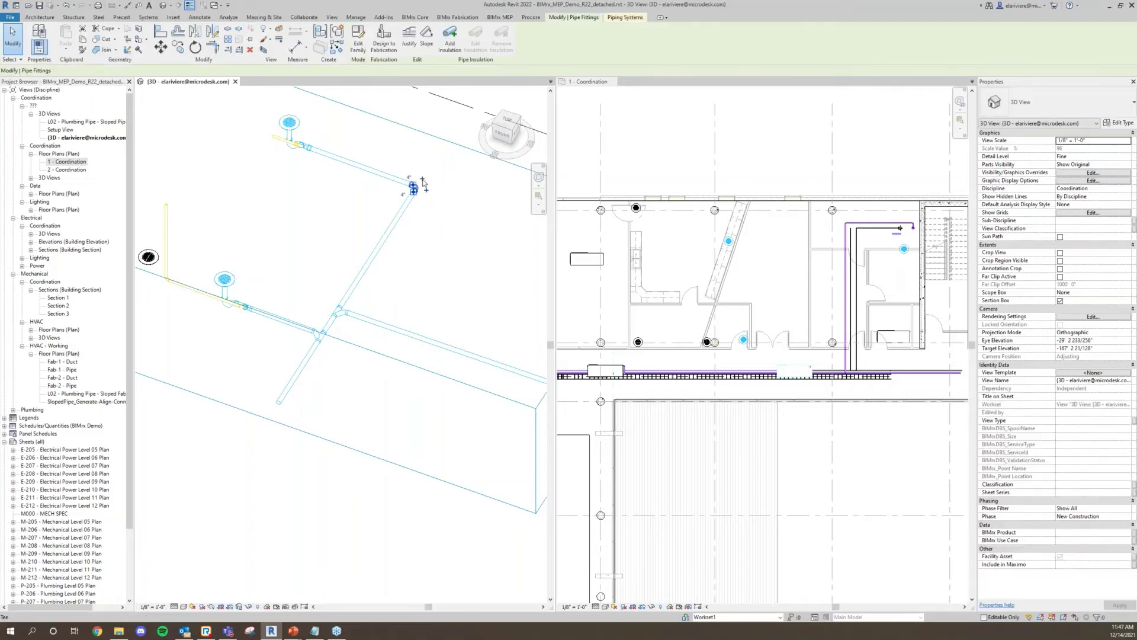
{"action": "left_click", "coordinate": [463, 208]}
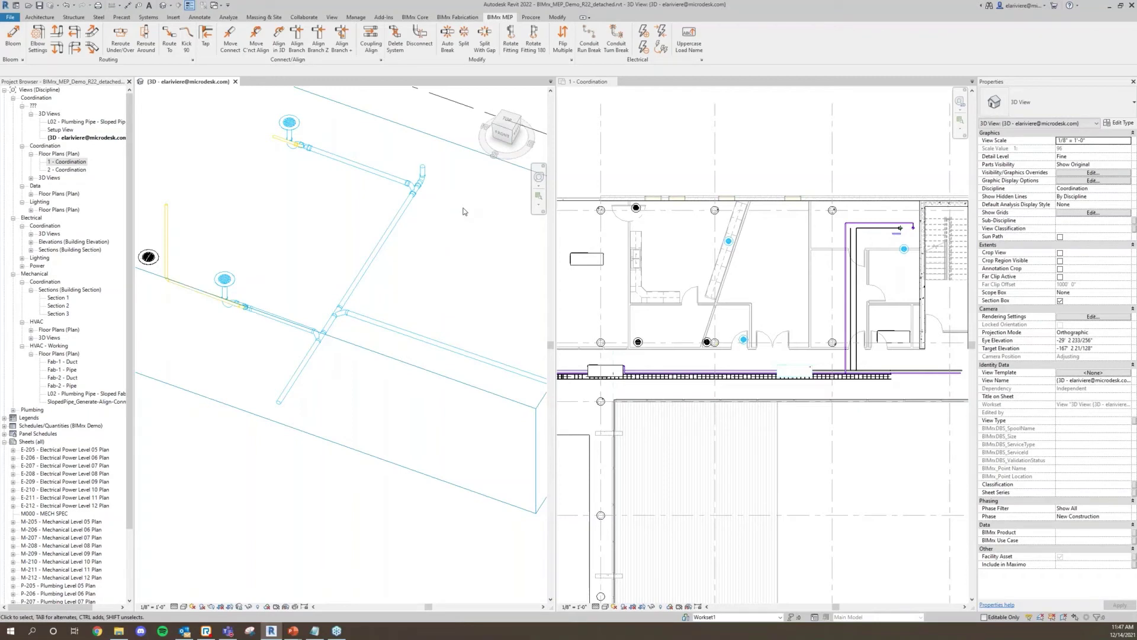
Copy the upper floor drain with its trap and branch pipe a short distance along the drainage main.
{"action": "middle_click_drag", "start_coordinate": [308, 196], "coordinate": [351, 267]}
{"action": "left_click_drag", "start_coordinate": [351, 261], "coordinate": [300, 199]}
{"action": "key", "text": "c"}
{"action": "key", "text": "o"}
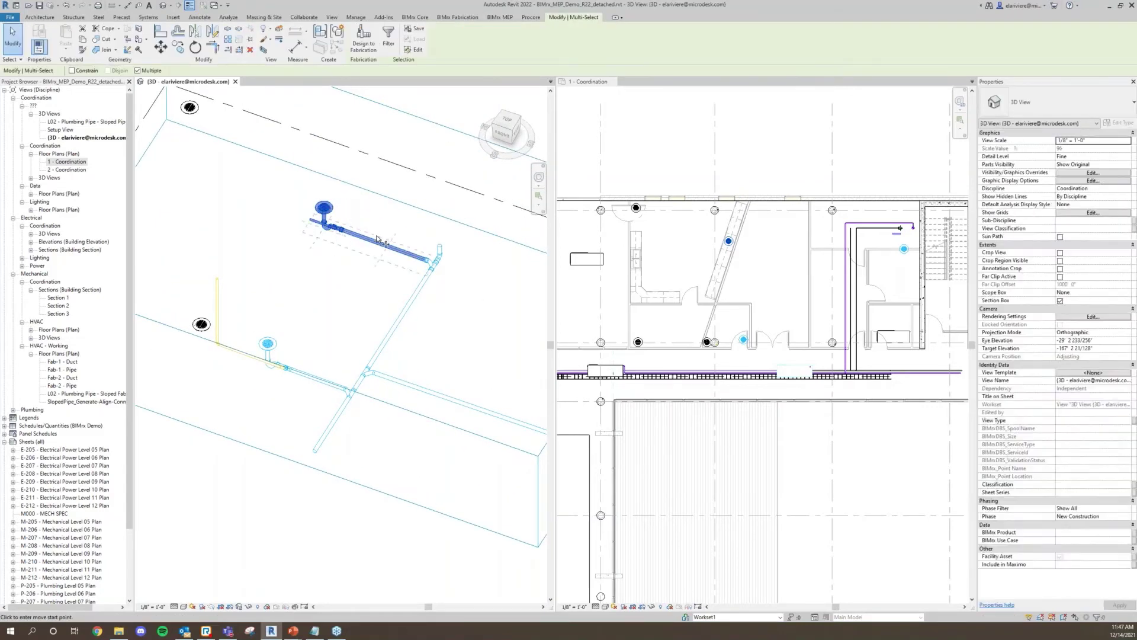
{"action": "left_click", "coordinate": [386, 252]}
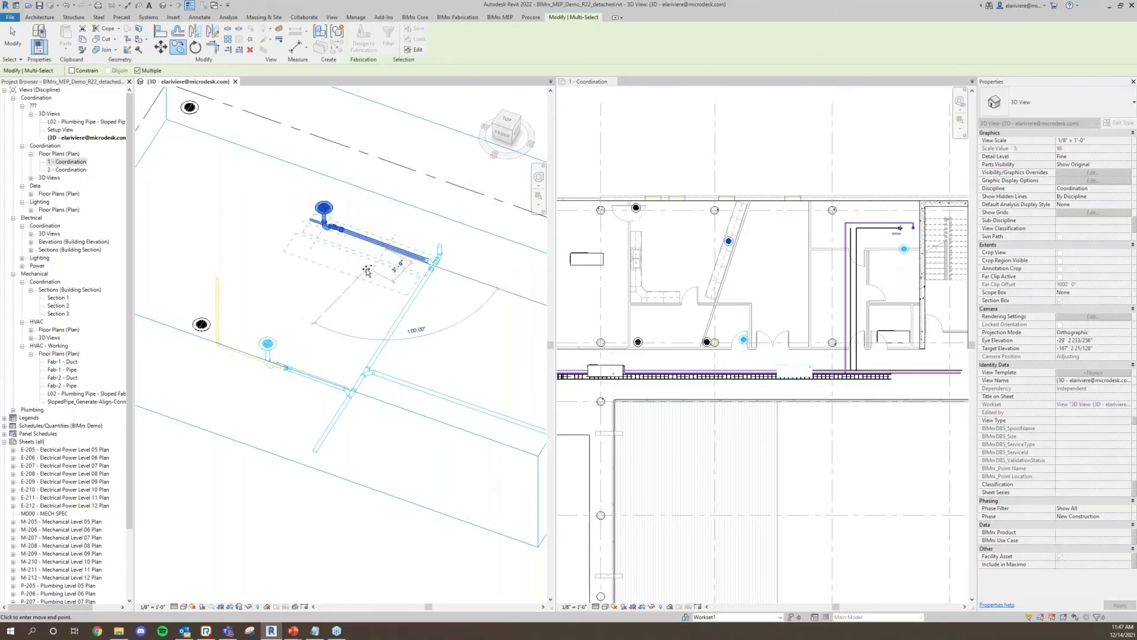
{"action": "left_click", "coordinate": [367, 270]}
{"action": "key", "text": "Escape"}
{"action": "key", "text": "Escape"}
Set the slope of the copied floor drain's branch pipe to 0" / 12".
{"action": "scroll", "coordinate": [363, 270], "scroll_direction": "up", "scroll_amount": 4}
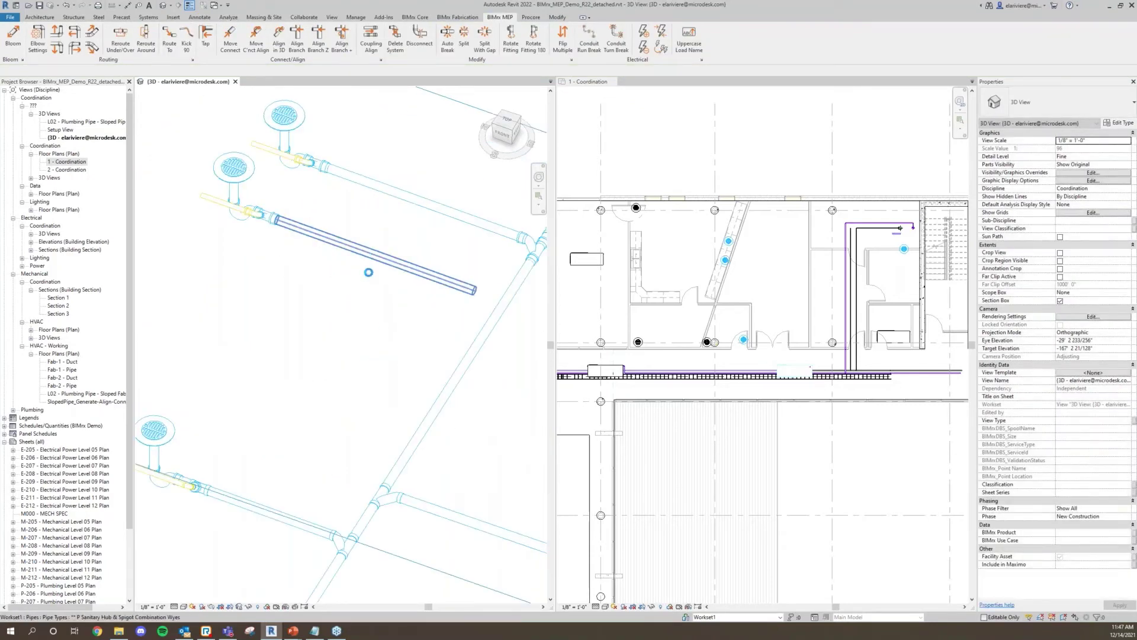
{"action": "left_click", "coordinate": [379, 257]}
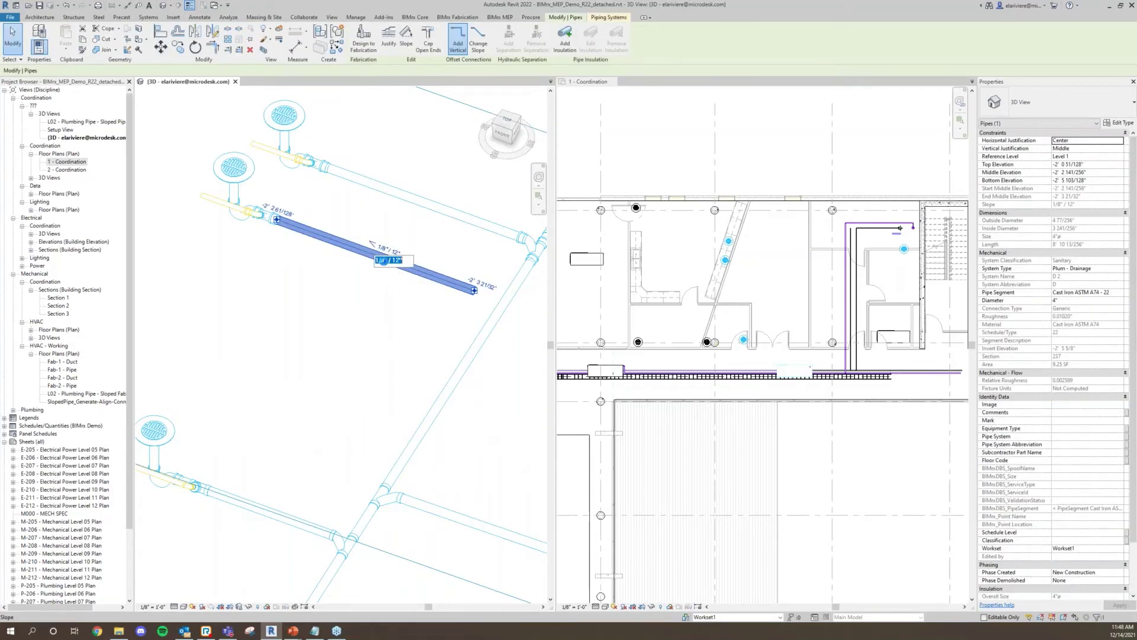
{"action": "type", "text": "0"}
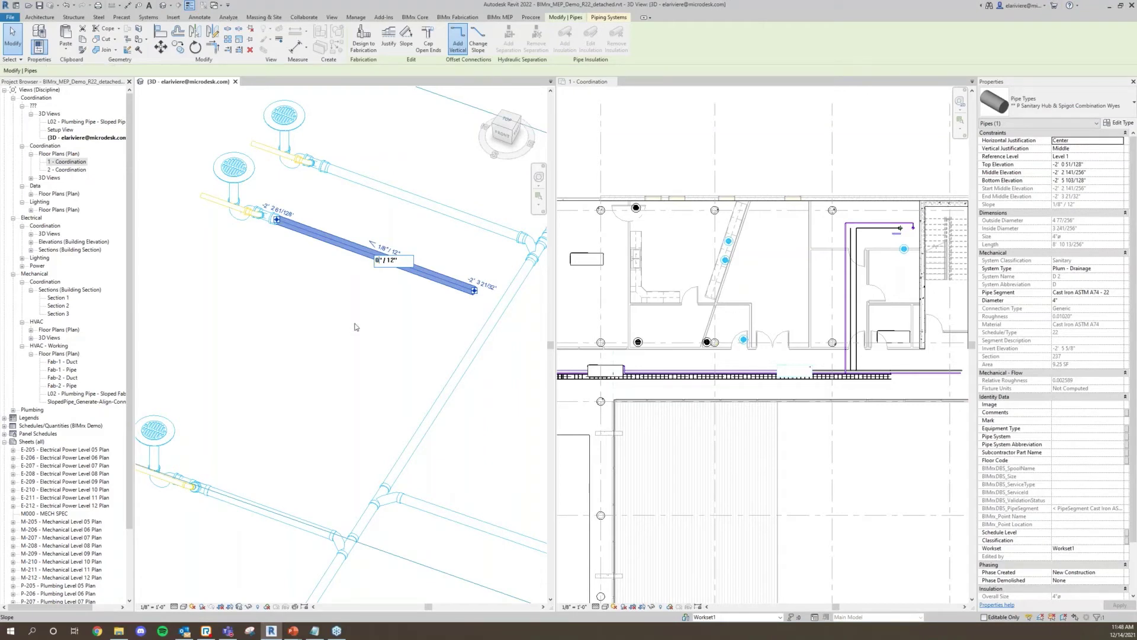
{"action": "key", "text": "Return"}
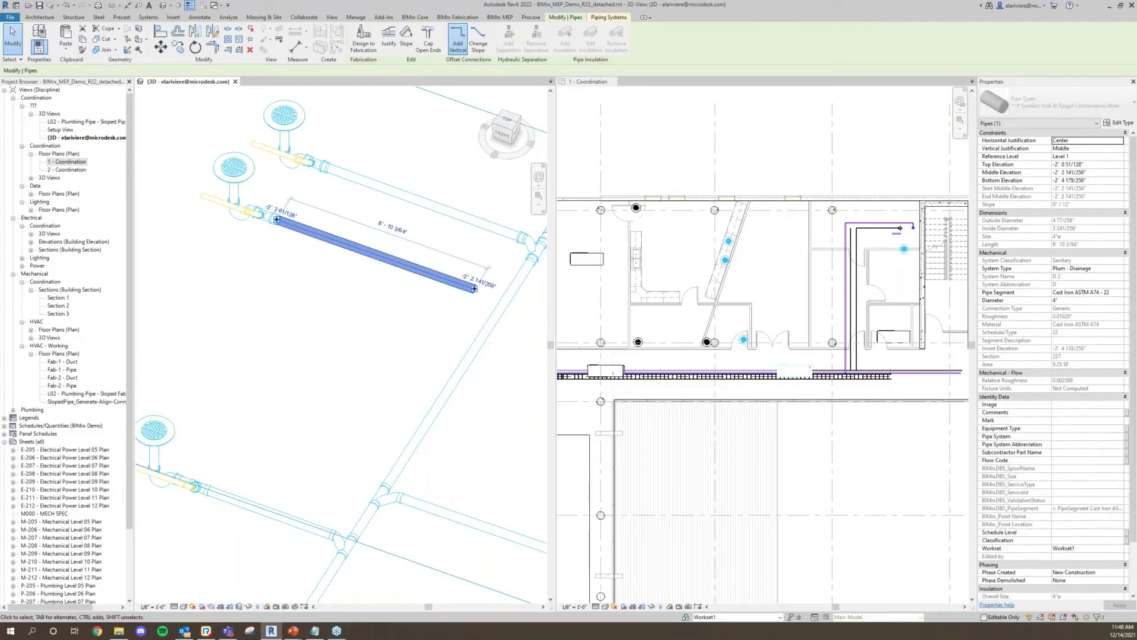
{"action": "left_click", "coordinate": [352, 346]}
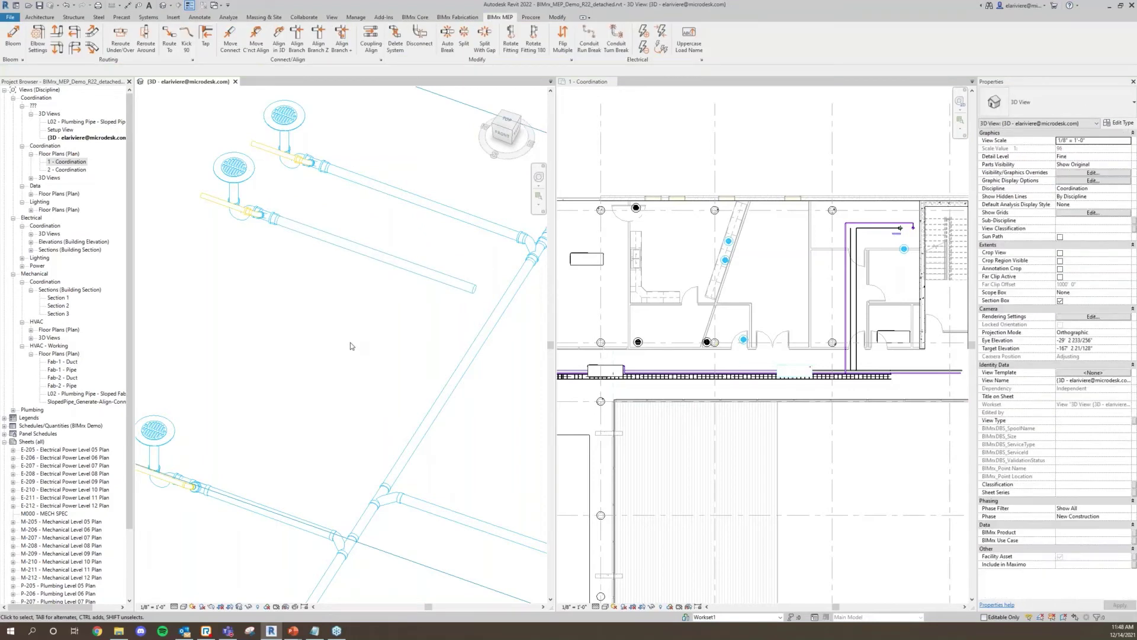
Align the copied drain's branch pipe to the sloped main with Align Branch, and extend it to connect to the main.
{"action": "left_click", "coordinate": [347, 52]}
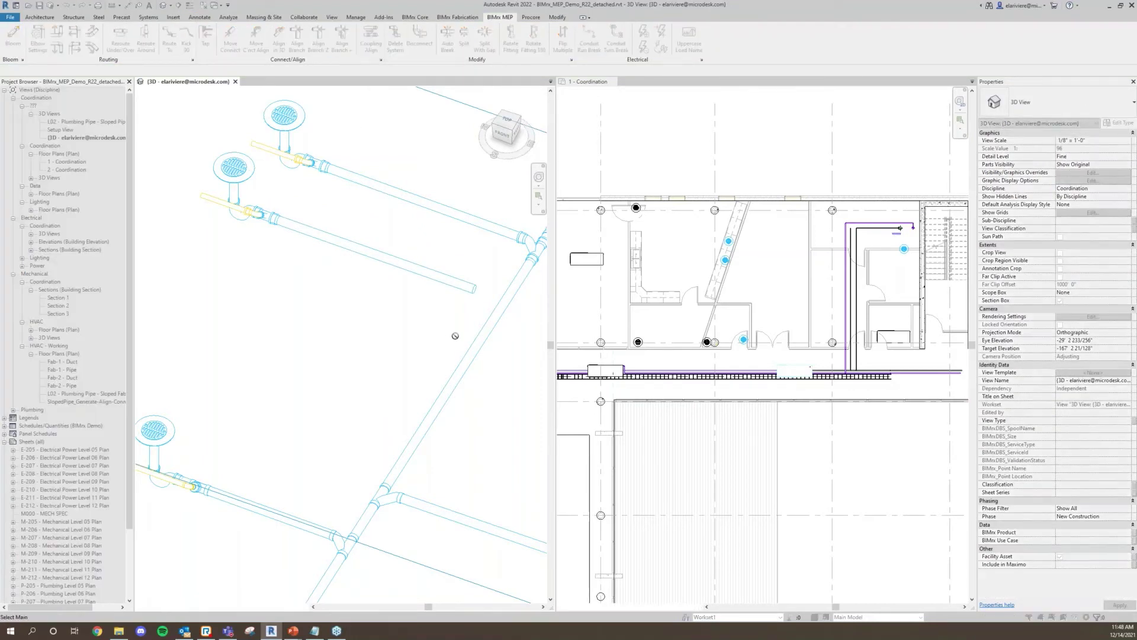
{"action": "left_click", "coordinate": [424, 275]}
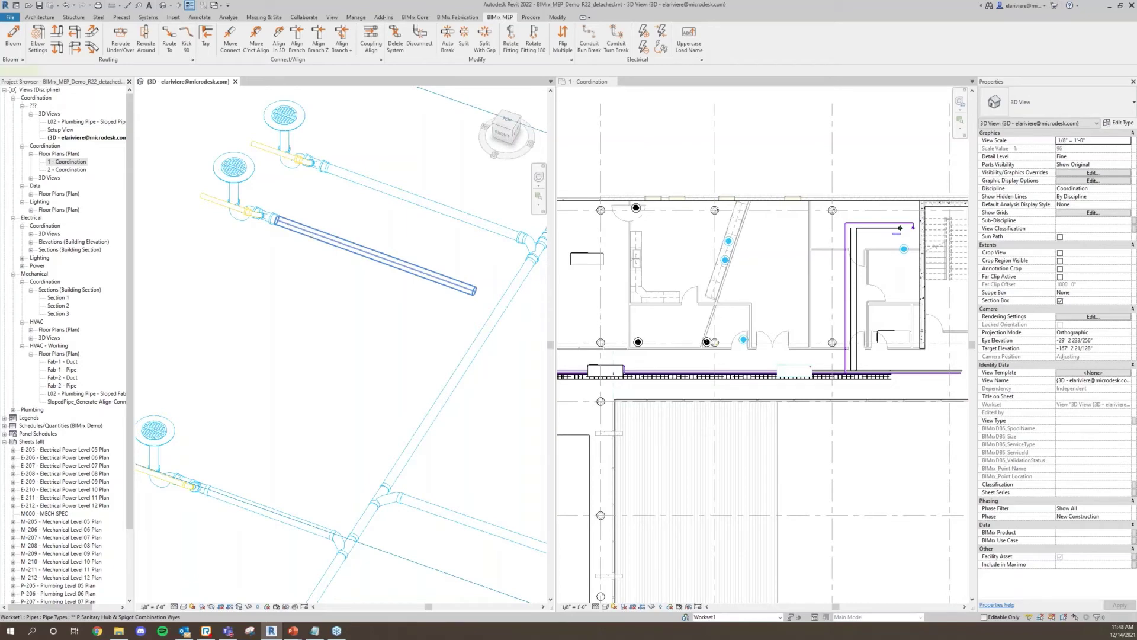
{"action": "left_click", "coordinate": [391, 258]}
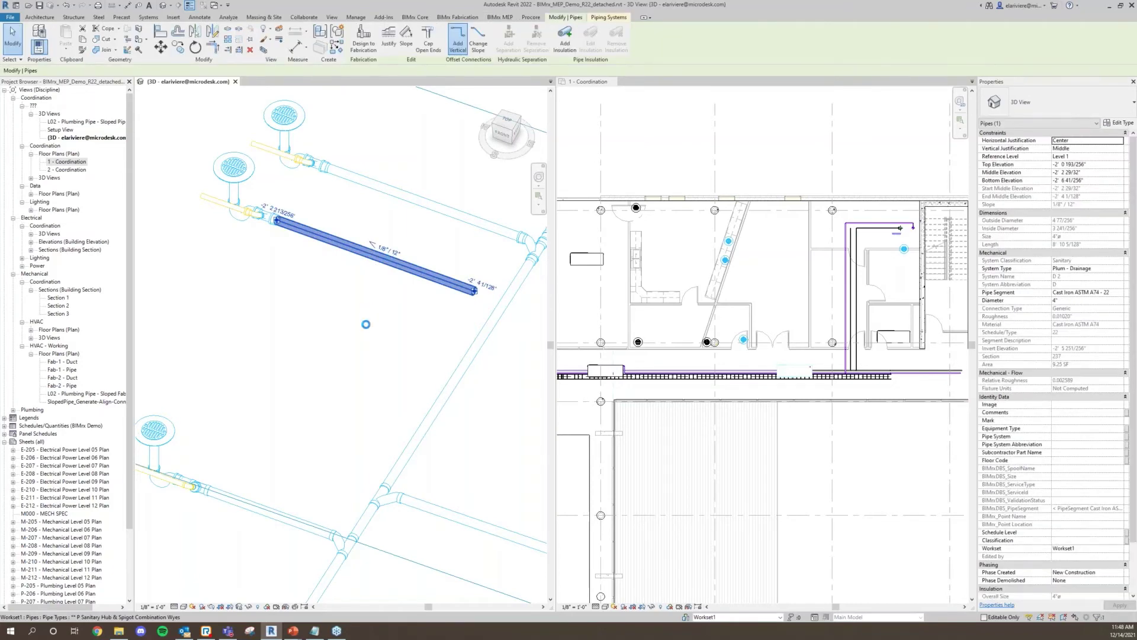
{"action": "left_click", "coordinate": [363, 325]}
{"action": "key", "text": "Return"}
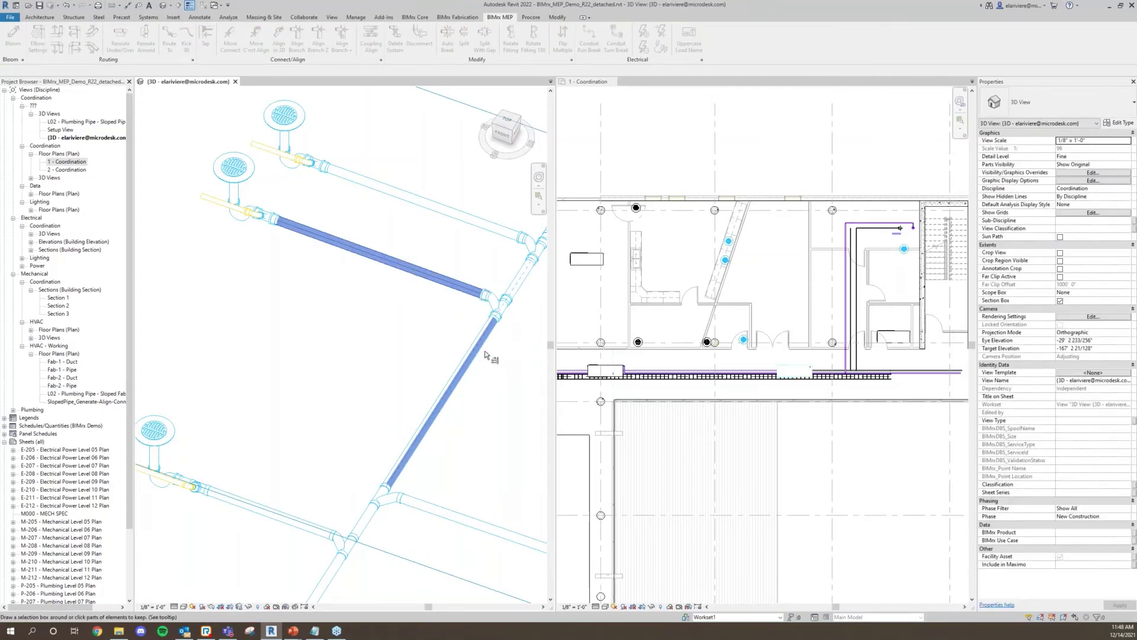
{"action": "left_click", "coordinate": [480, 345]}
{"action": "left_click_drag", "start_coordinate": [481, 342], "coordinate": [432, 342]}
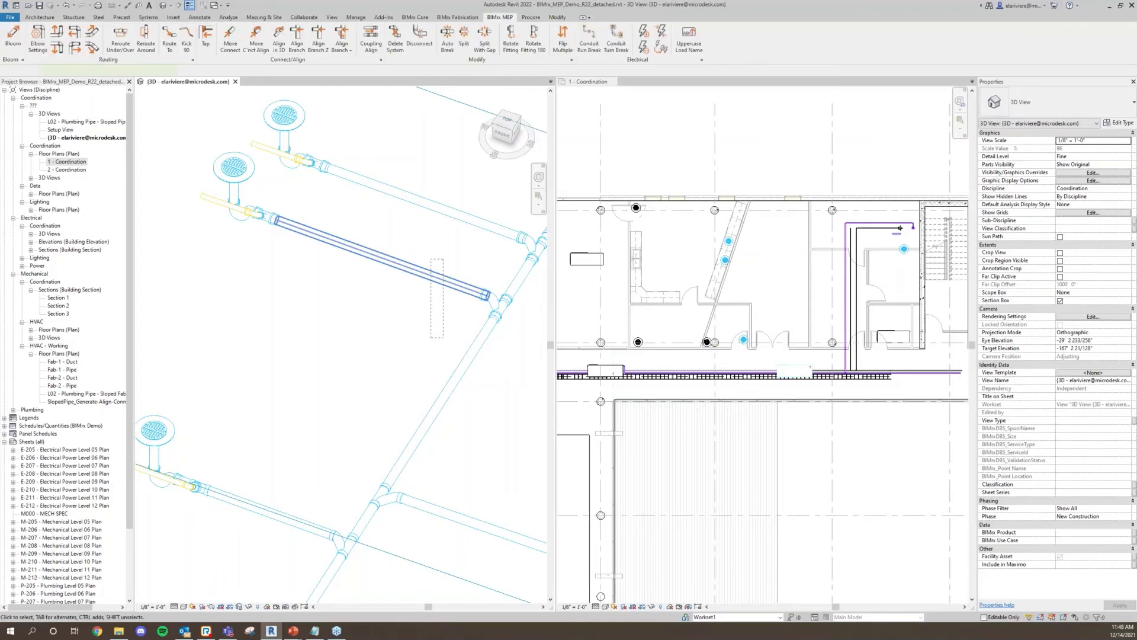
Generate a short pipe stub under the unpiped floor drain beside the yellow riser, and attach the loose trap with Move Connect Align.
{"action": "scroll", "coordinate": [397, 339], "scroll_direction": "down", "scroll_amount": 4}
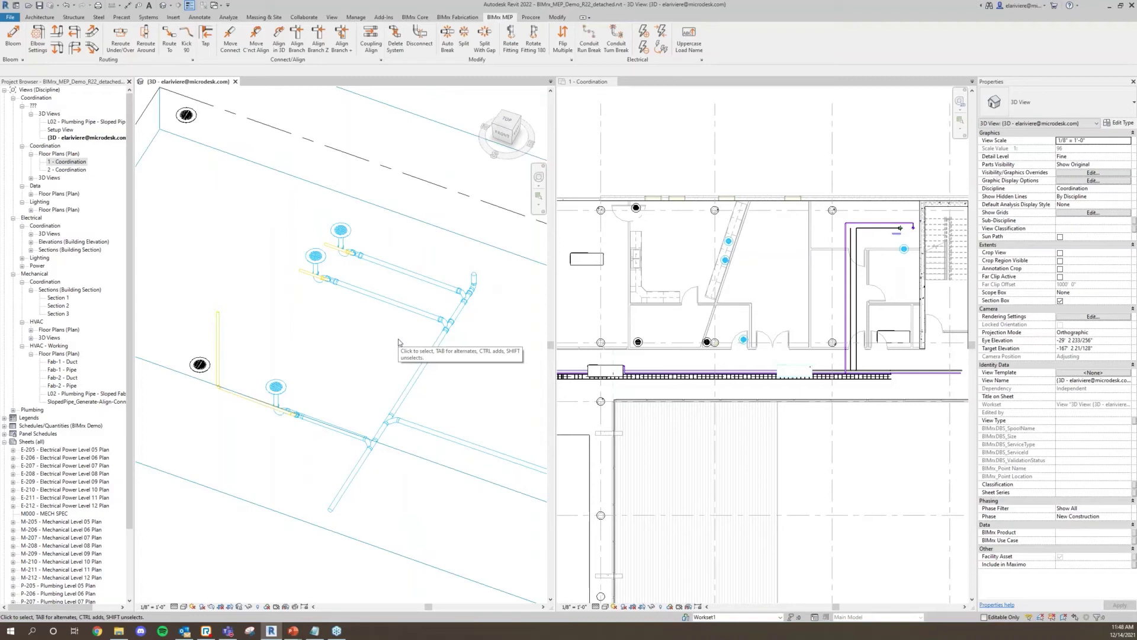
{"action": "scroll", "coordinate": [399, 342], "scroll_direction": "down", "scroll_amount": 3}
{"action": "middle_click_drag", "start_coordinate": [399, 341], "coordinate": [191, 363]}
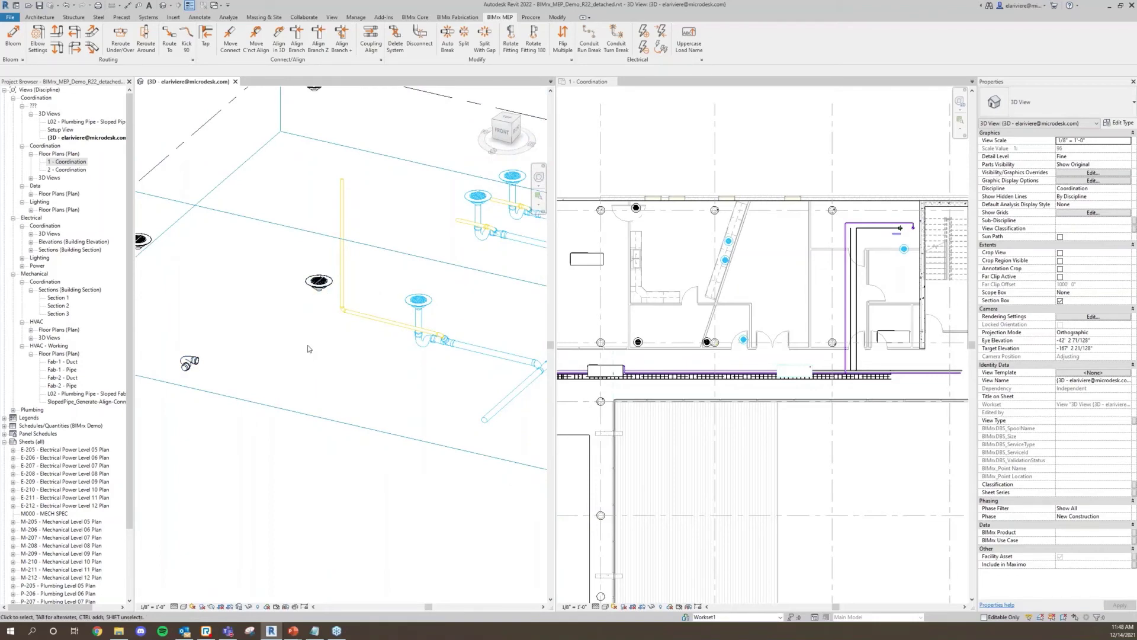
{"action": "left_click", "coordinate": [319, 283]}
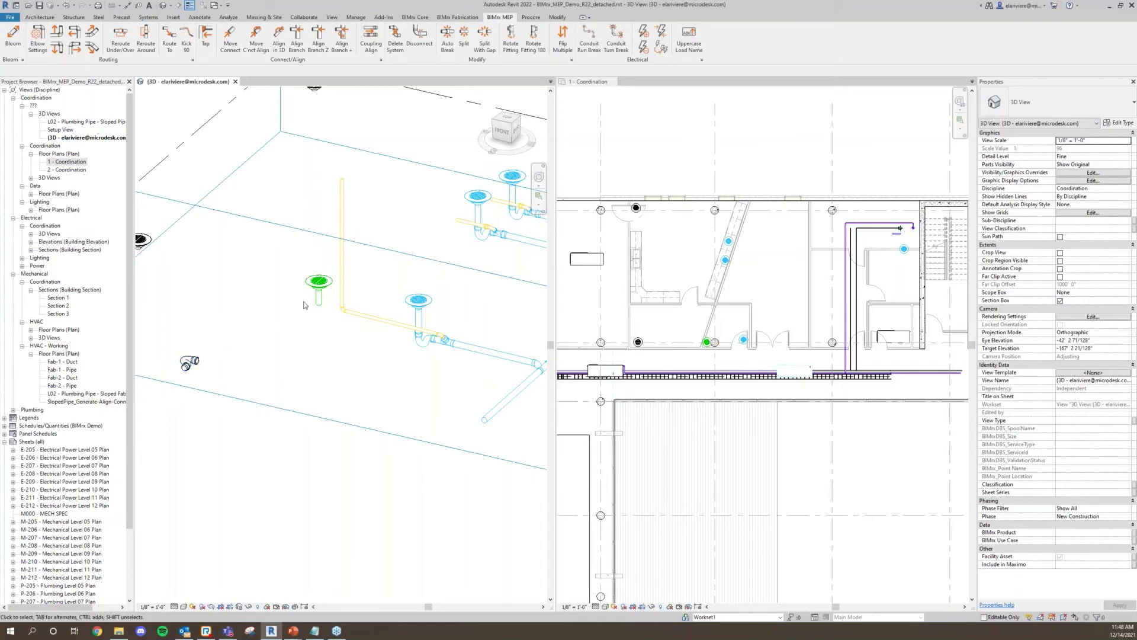
{"action": "left_click", "coordinate": [256, 44]}
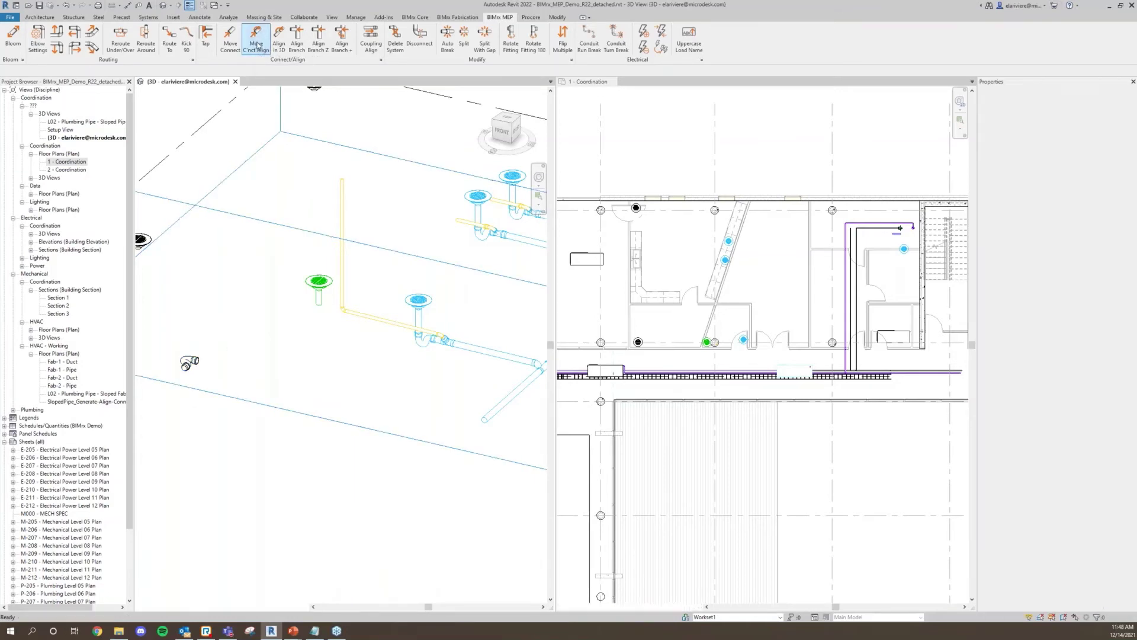
{"action": "left_click", "coordinate": [322, 307]}
{"action": "left_click", "coordinate": [189, 363]}
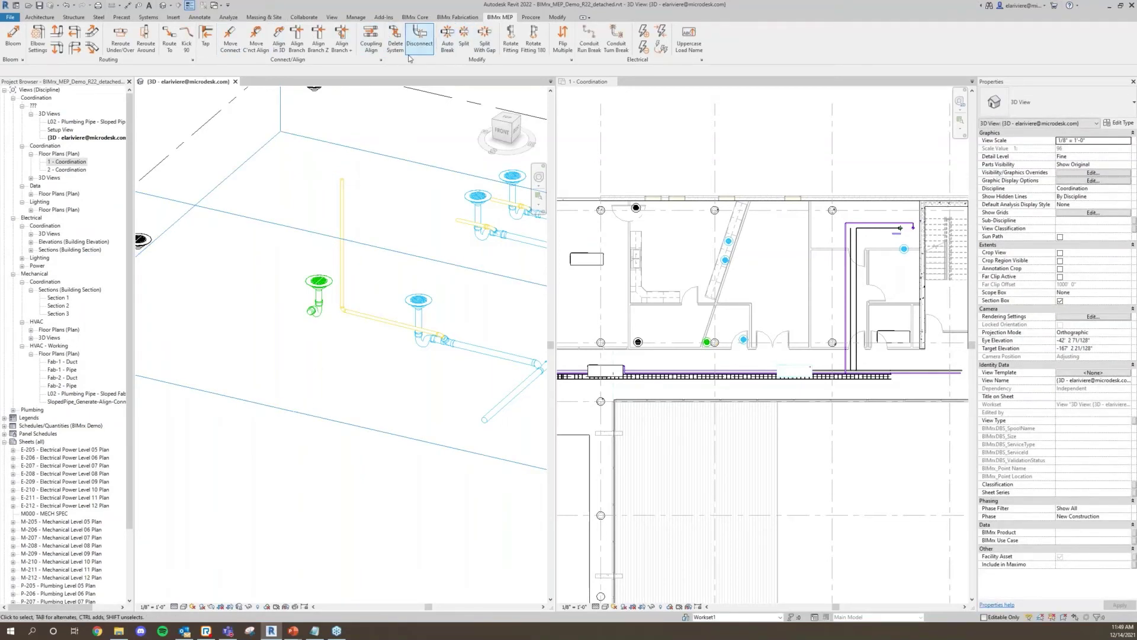
Rotate the newly attached trap by 180° with Rotate Fitting.
{"action": "left_click", "coordinate": [510, 40]}
{"action": "left_click", "coordinate": [315, 307]}
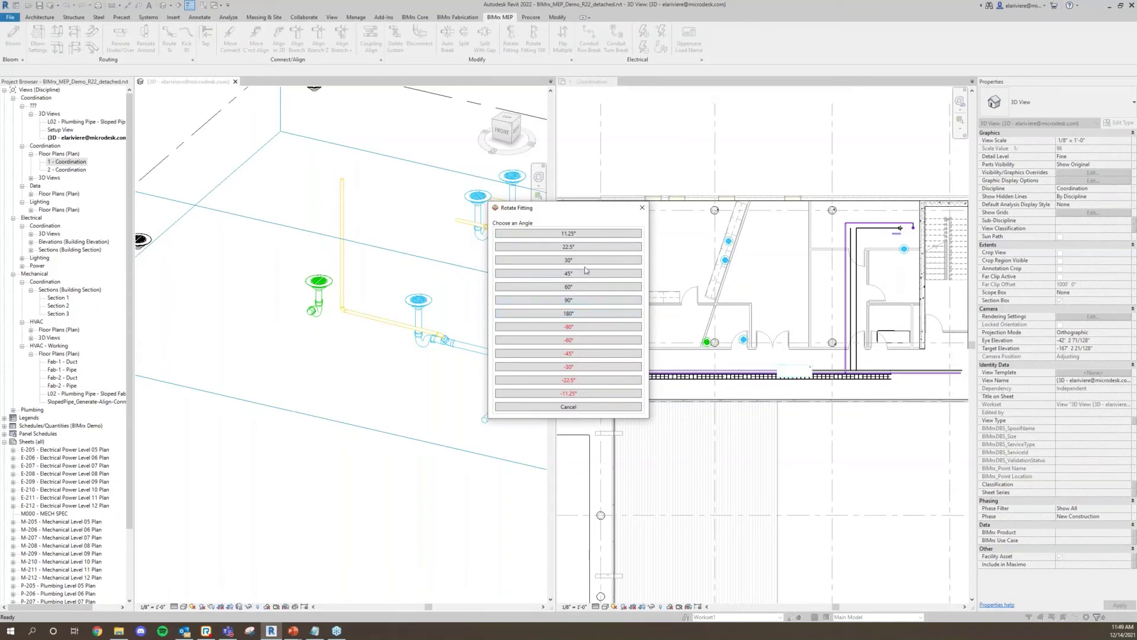
{"action": "left_click", "coordinate": [580, 312]}
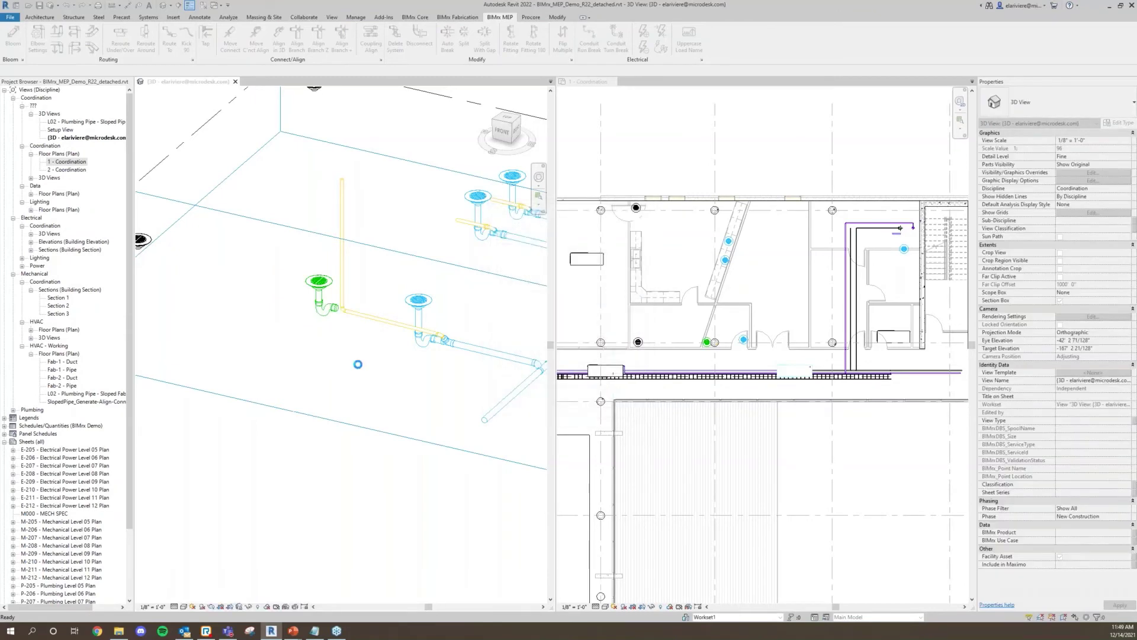
Generate a short pipe stub on the rotated trap's outlet and align it with Align Branch +.
{"action": "left_click", "coordinate": [335, 310]}
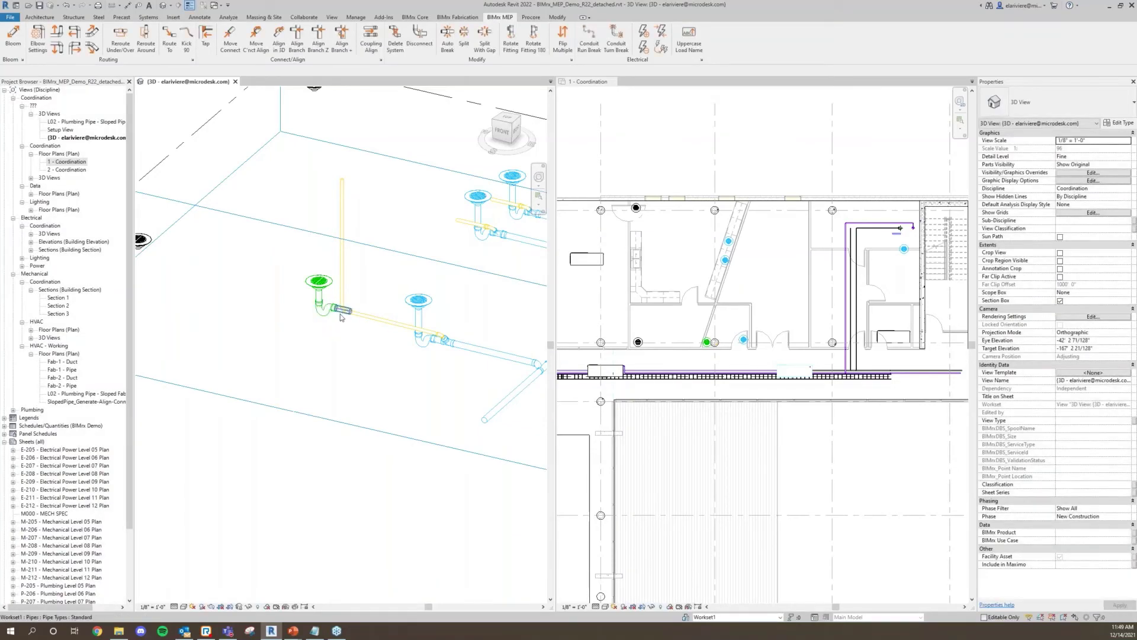
{"action": "left_click", "coordinate": [341, 36]}
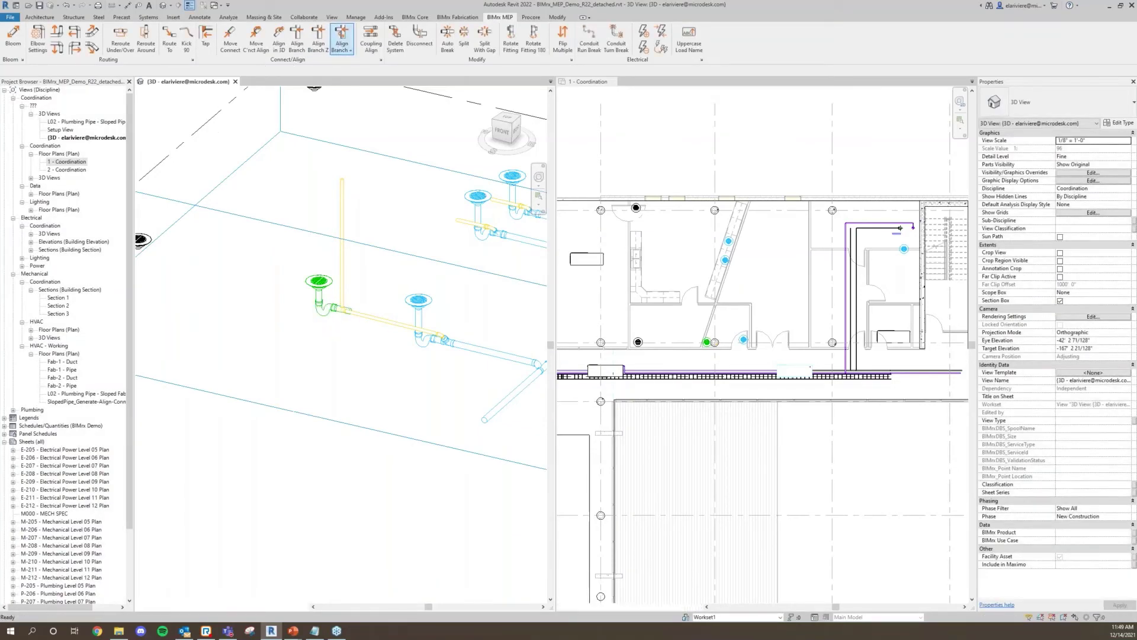
{"action": "scroll", "coordinate": [333, 309], "scroll_direction": "up", "scroll_amount": 4}
{"action": "left_click", "coordinate": [334, 309]}
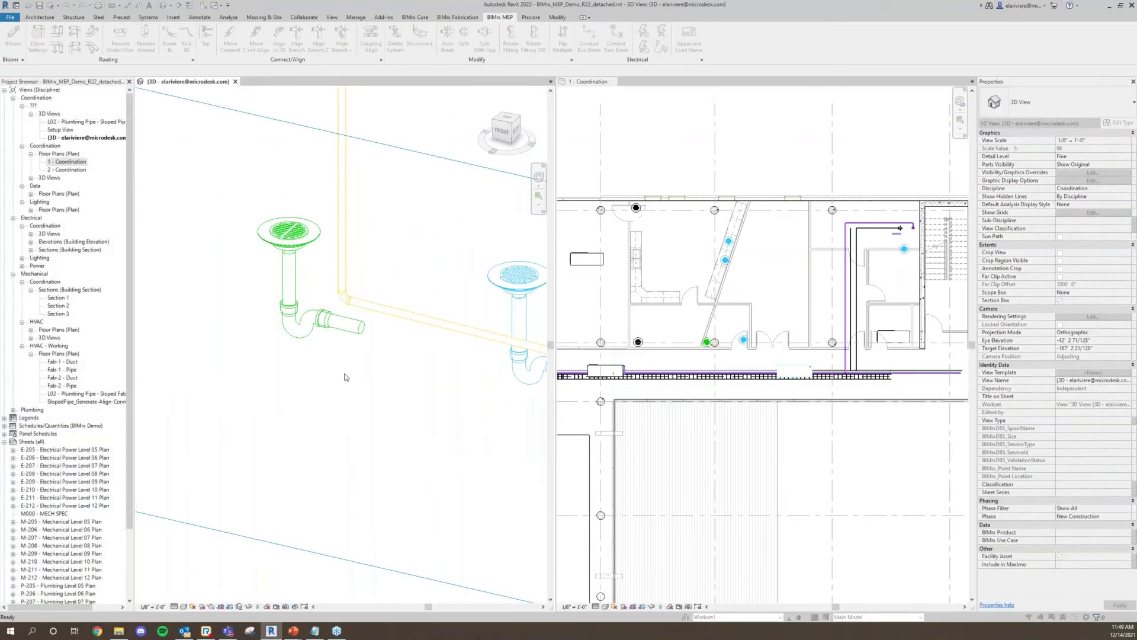
{"action": "scroll", "coordinate": [335, 309], "scroll_direction": "down", "scroll_amount": 5}
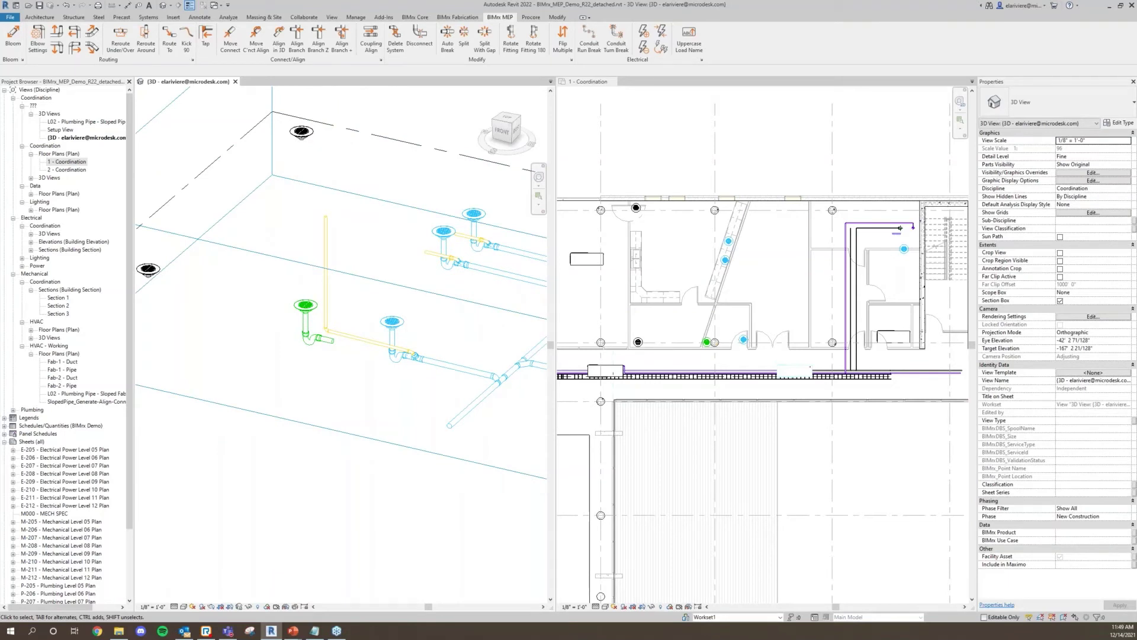
Show the room between grids S05 and S06 in the 1 - Coordination plan and set its detail level to Medium.
{"action": "left_click", "coordinate": [636, 236]}
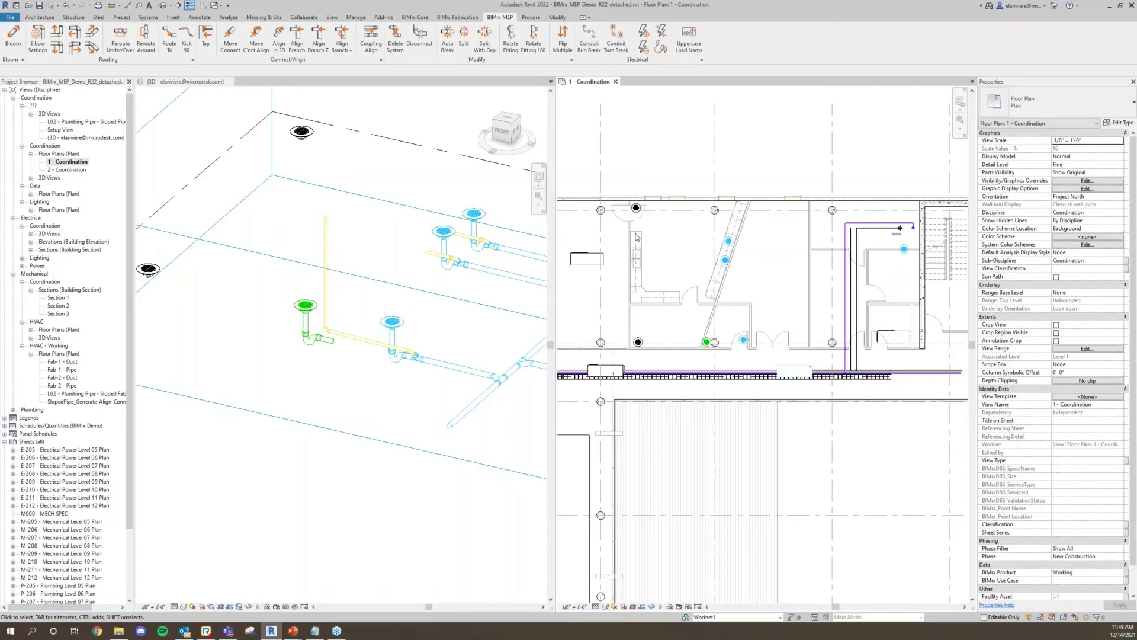
{"action": "scroll", "coordinate": [645, 243], "scroll_direction": "down", "scroll_amount": 5}
{"action": "middle_click_drag", "start_coordinate": [662, 225], "coordinate": [662, 146]}
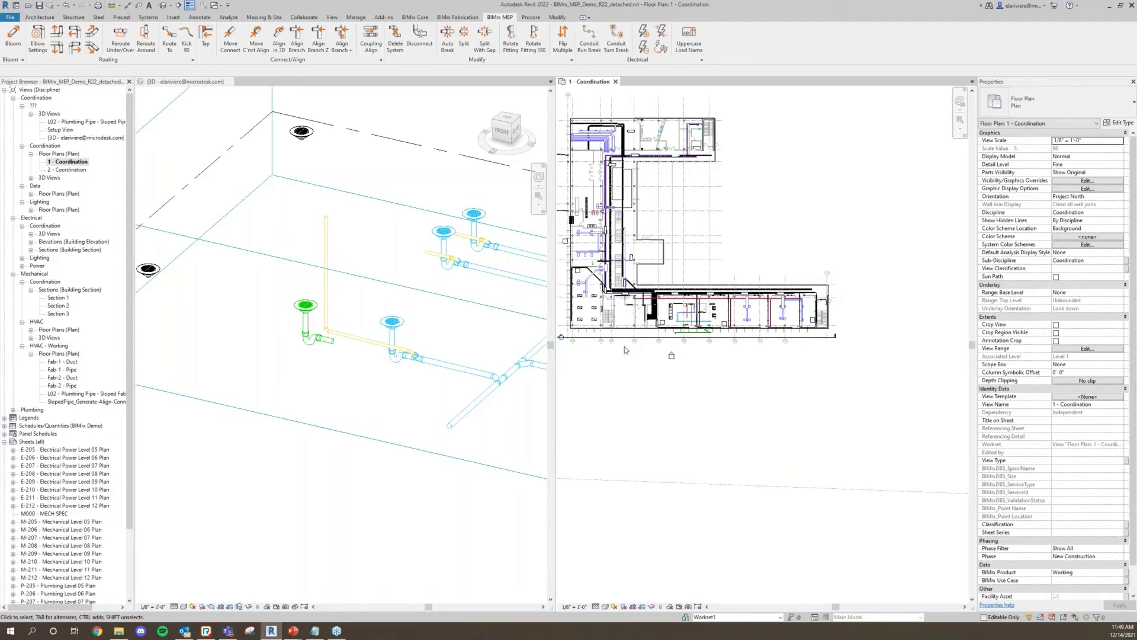
{"action": "scroll", "coordinate": [649, 236], "scroll_direction": "up", "scroll_amount": 5}
{"action": "scroll", "coordinate": [657, 339], "scroll_direction": "up", "scroll_amount": 3}
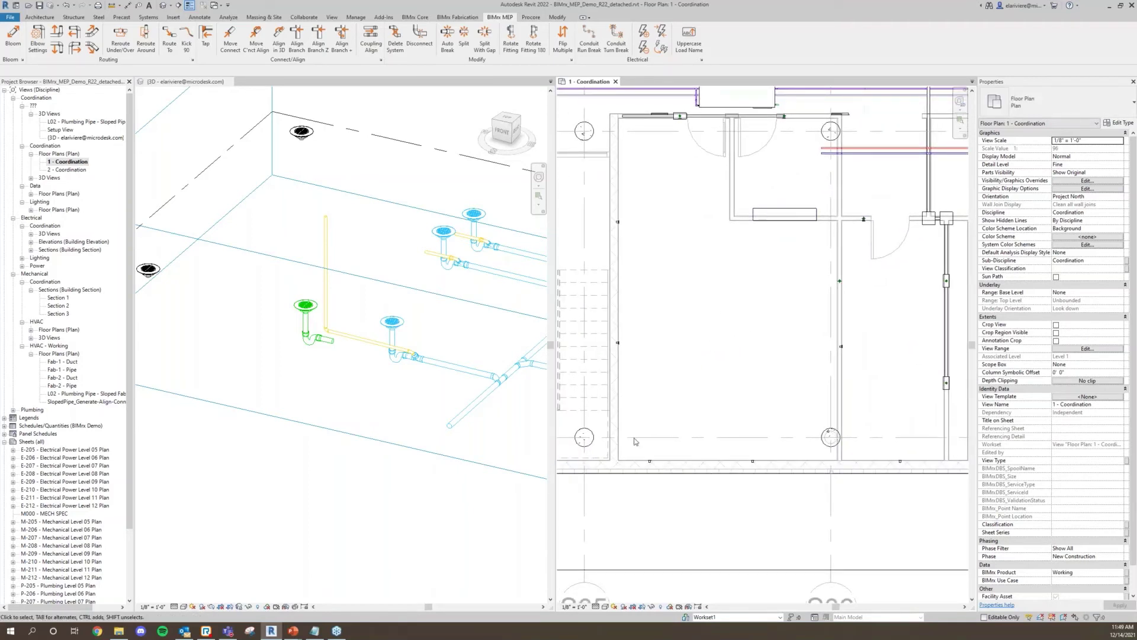
{"action": "left_click", "coordinate": [597, 607]}
{"action": "left_click", "coordinate": [610, 588]}
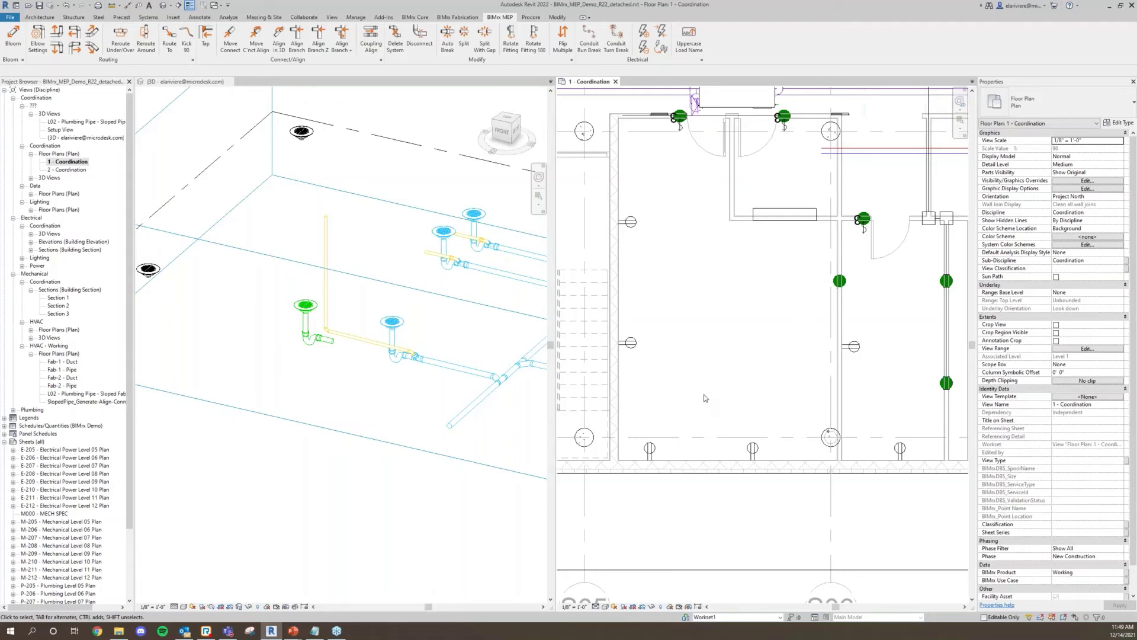
{"action": "scroll", "coordinate": [717, 331], "scroll_direction": "down", "scroll_amount": 2}
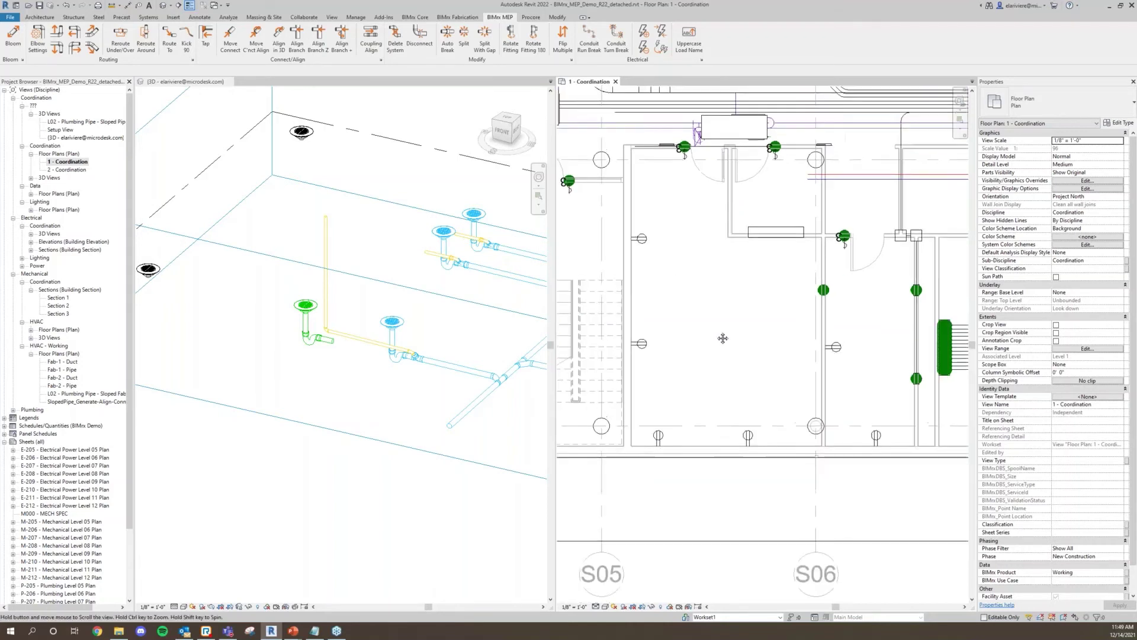
Make the Electrical Fixture Tagging configuration the default and tag the receptacles along the room's stair-side and exterior walls with circuit and panel tags.
{"action": "left_click", "coordinate": [415, 17]}
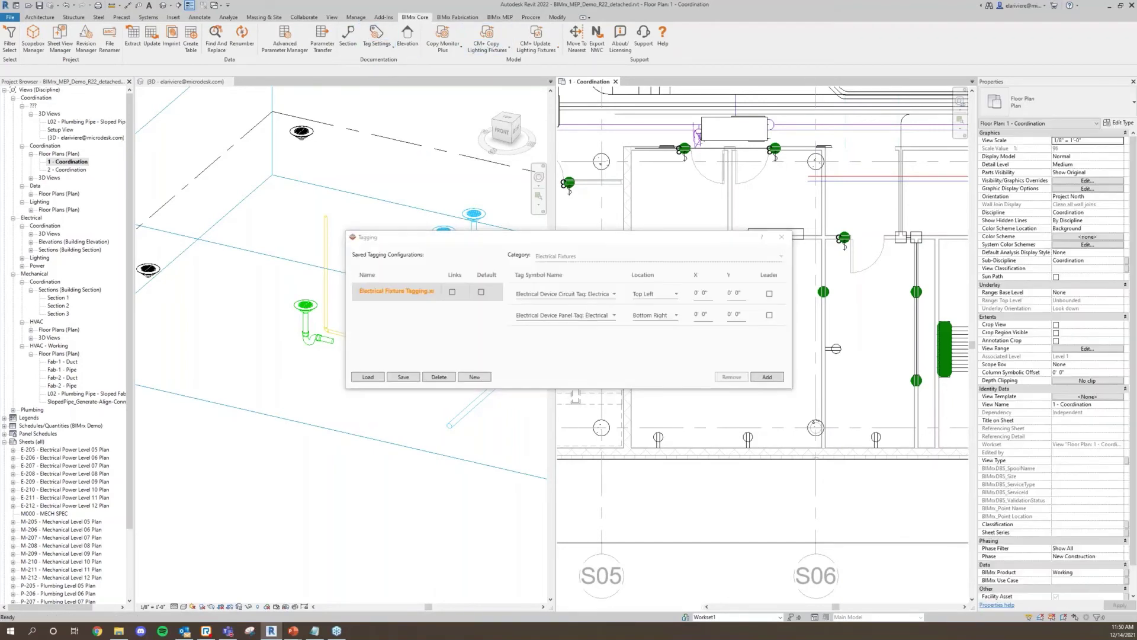
{"action": "left_click_drag", "start_coordinate": [454, 241], "coordinate": [231, 166]}
{"action": "left_click", "coordinate": [258, 217]}
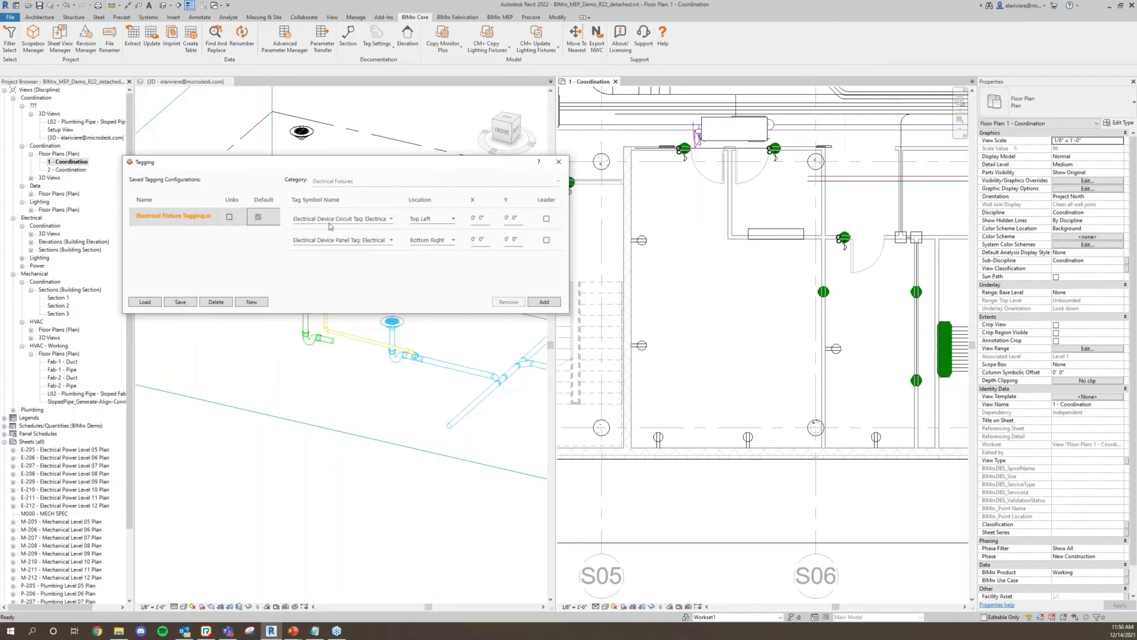
{"action": "left_click_drag", "start_coordinate": [611, 231], "coordinate": [781, 508]}
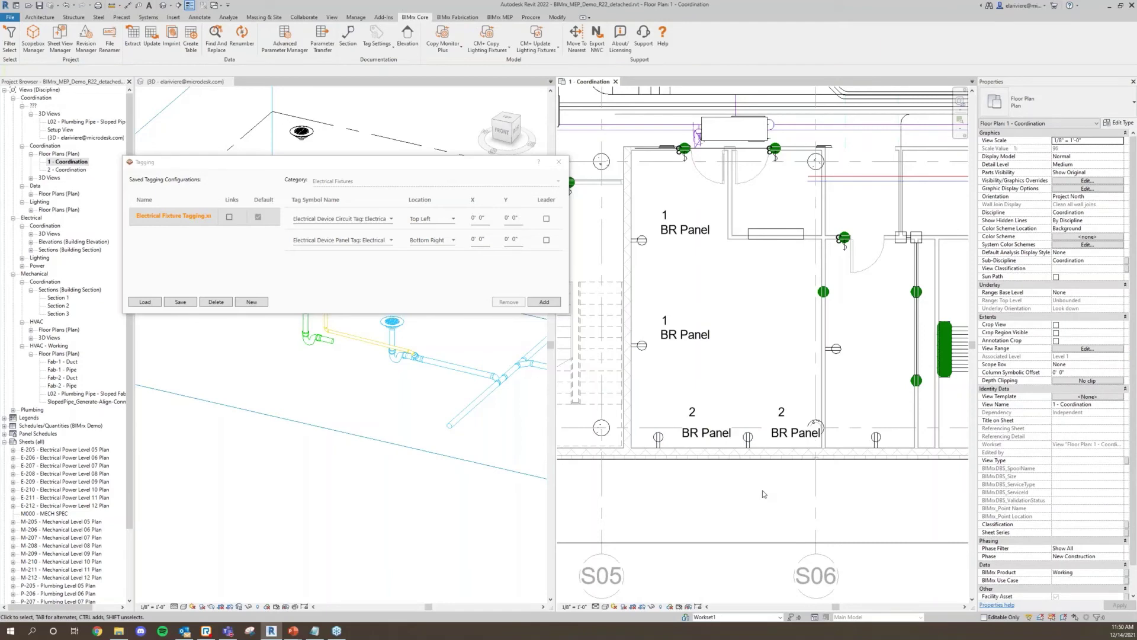
{"action": "left_click", "coordinate": [559, 161]}
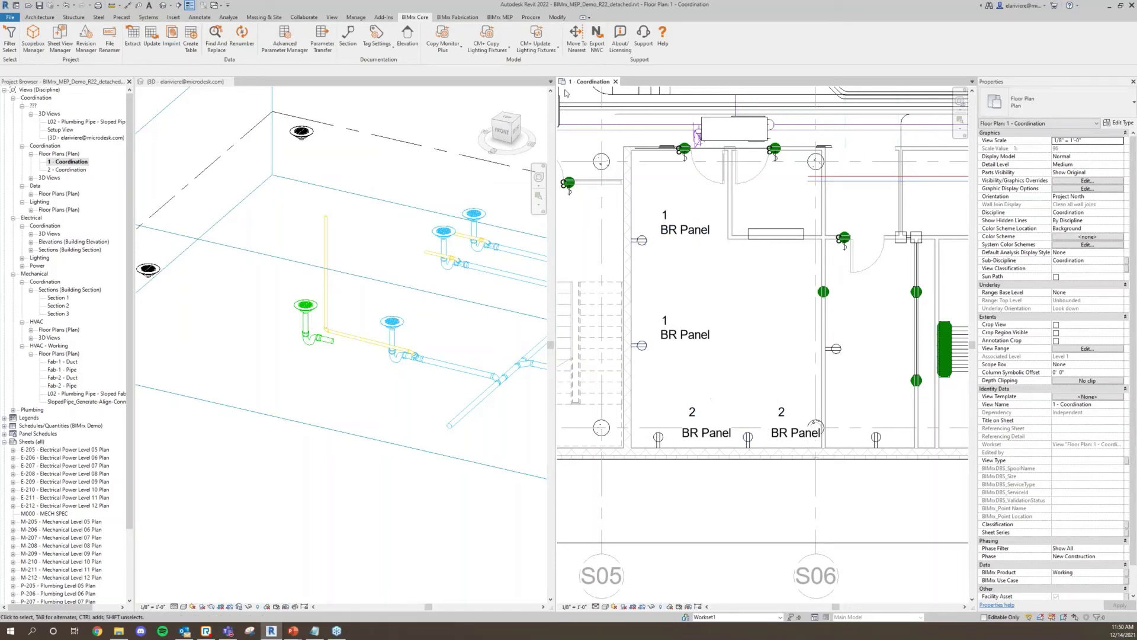
Add the nearest receptacle on the room's stair-side wall to the exterior-wall receptacle's circuit 2 with Add Circuits.
{"action": "left_click", "coordinate": [503, 17]}
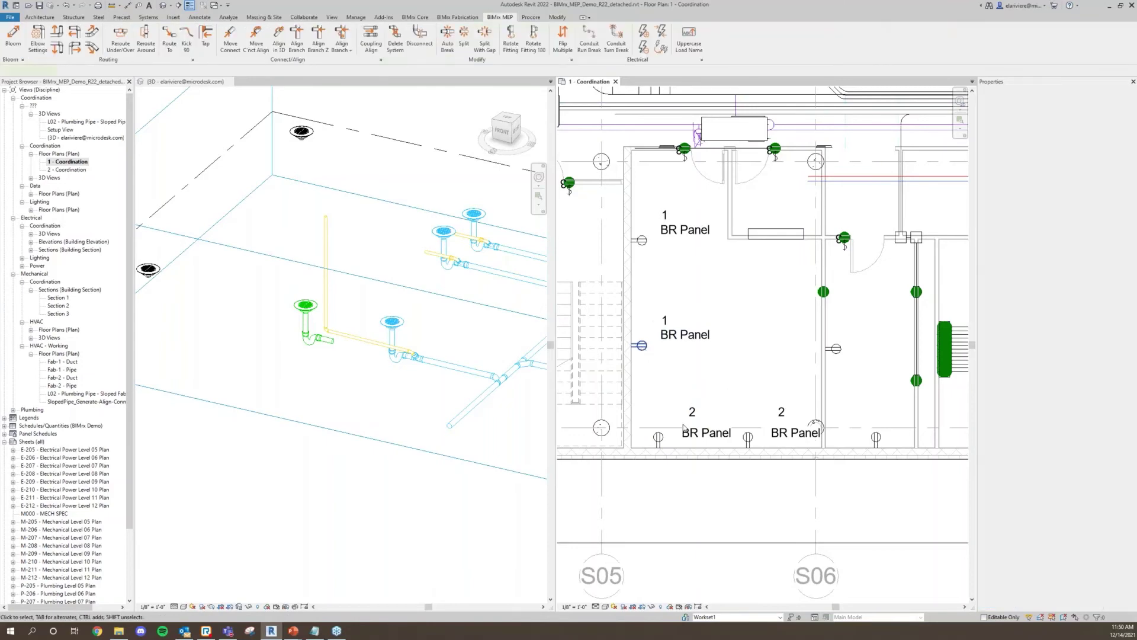
{"action": "left_click", "coordinate": [659, 445]}
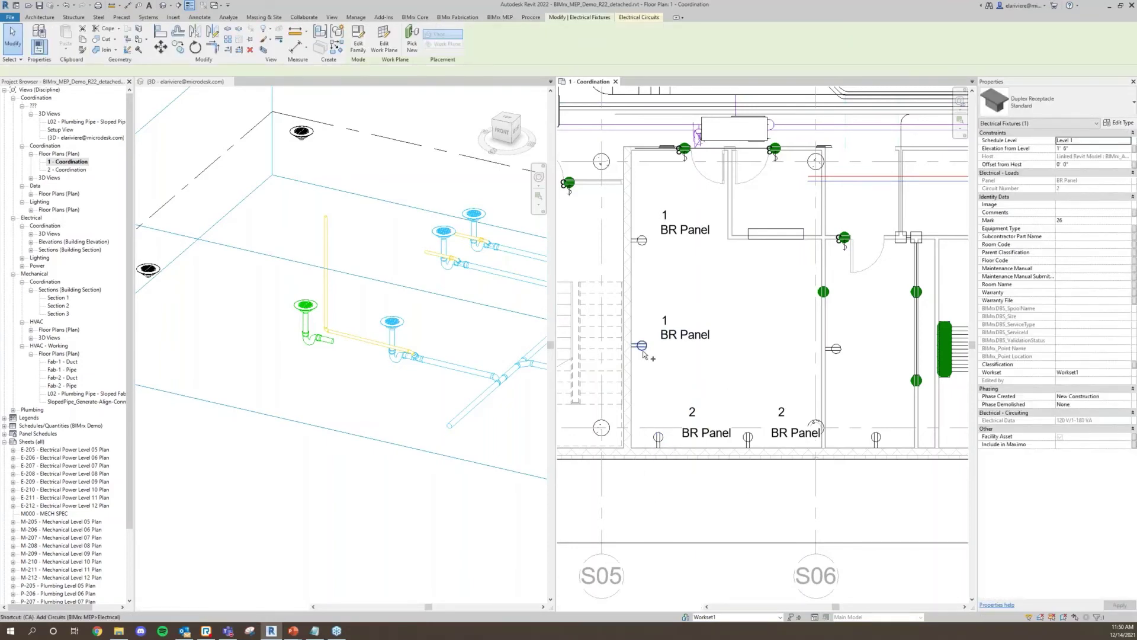
{"action": "key", "text": "c"}
{"action": "key", "text": "a"}
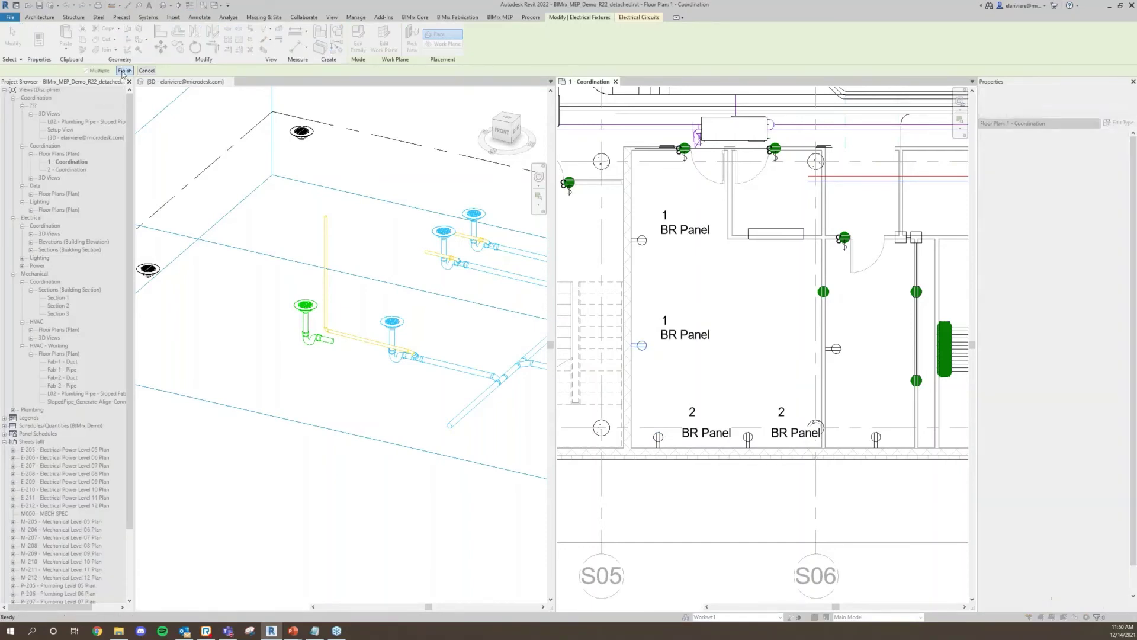
{"action": "left_click", "coordinate": [641, 344]}
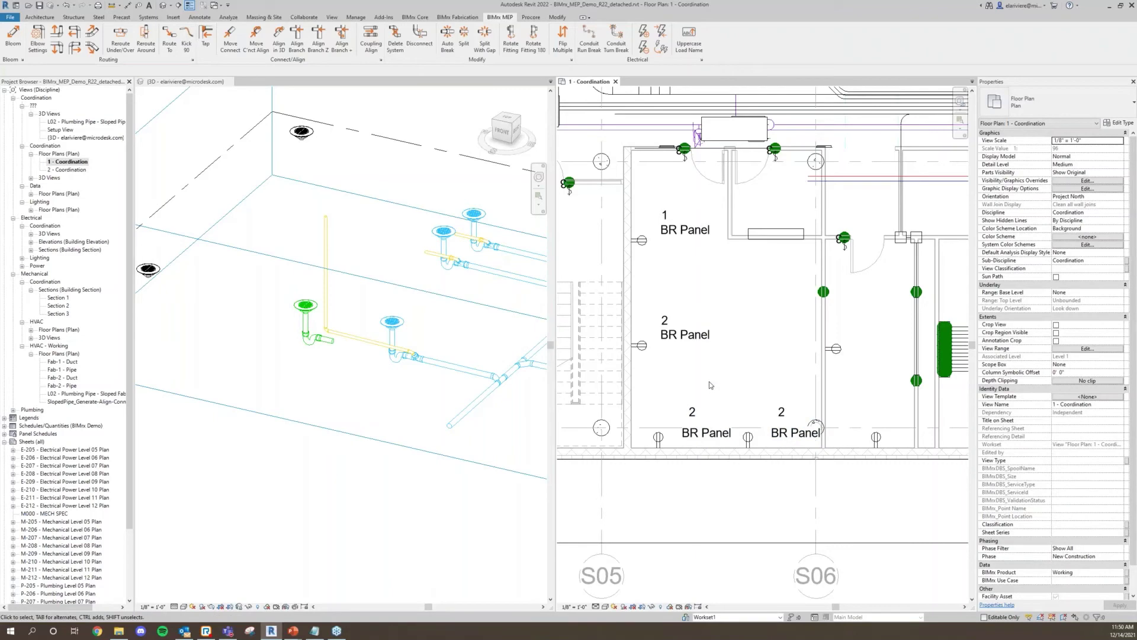
Open the Elevation 1 - b view from its marker below grids S07 and S08 in the plan.
{"action": "scroll", "coordinate": [710, 385], "scroll_direction": "down", "scroll_amount": 4}
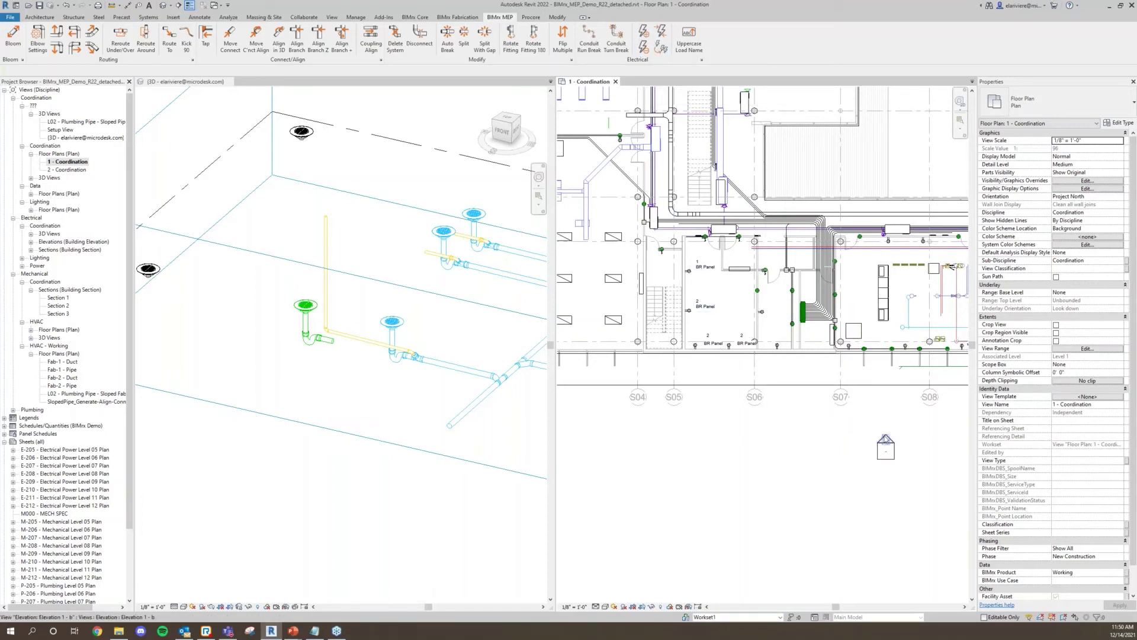
{"action": "left_click", "coordinate": [885, 443]}
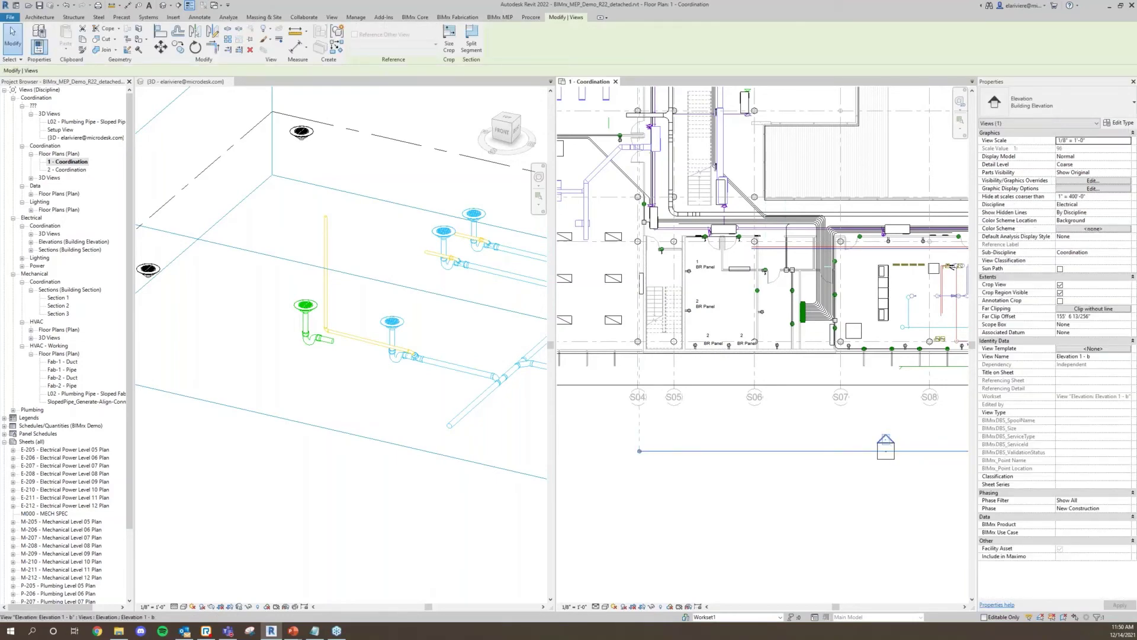
{"action": "right_click", "coordinate": [888, 439]}
{"action": "left_click", "coordinate": [926, 269]}
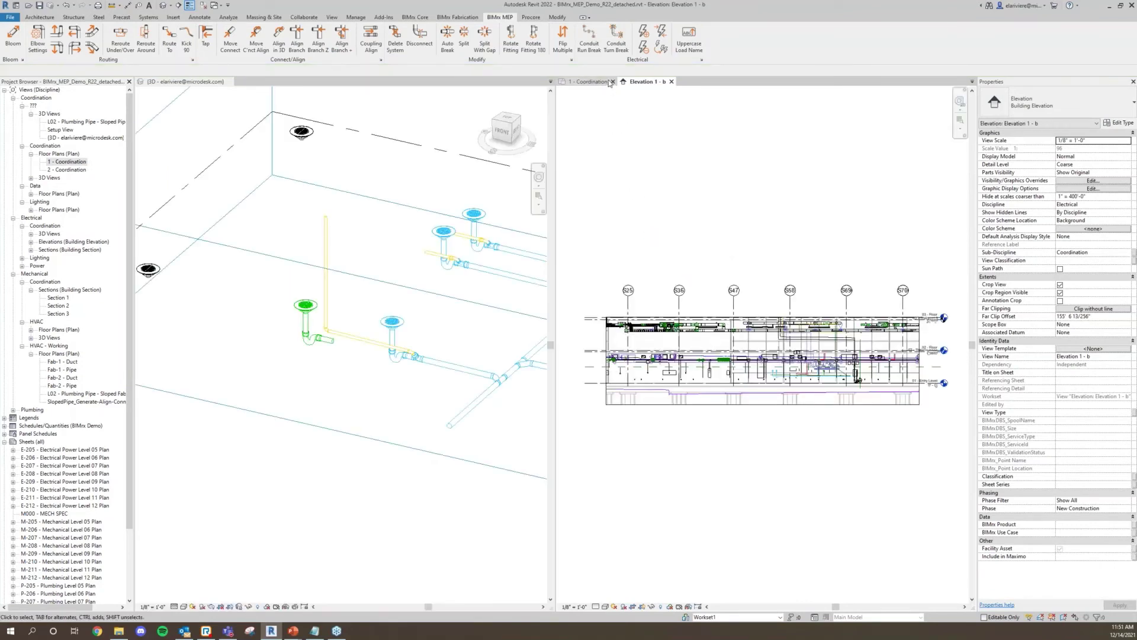
Select the BR Panel in the plan and, in Elevation 1 - b, copy it with its circuited receptacles to the storey above using Copy Circuits.
{"action": "left_click", "coordinate": [589, 81]}
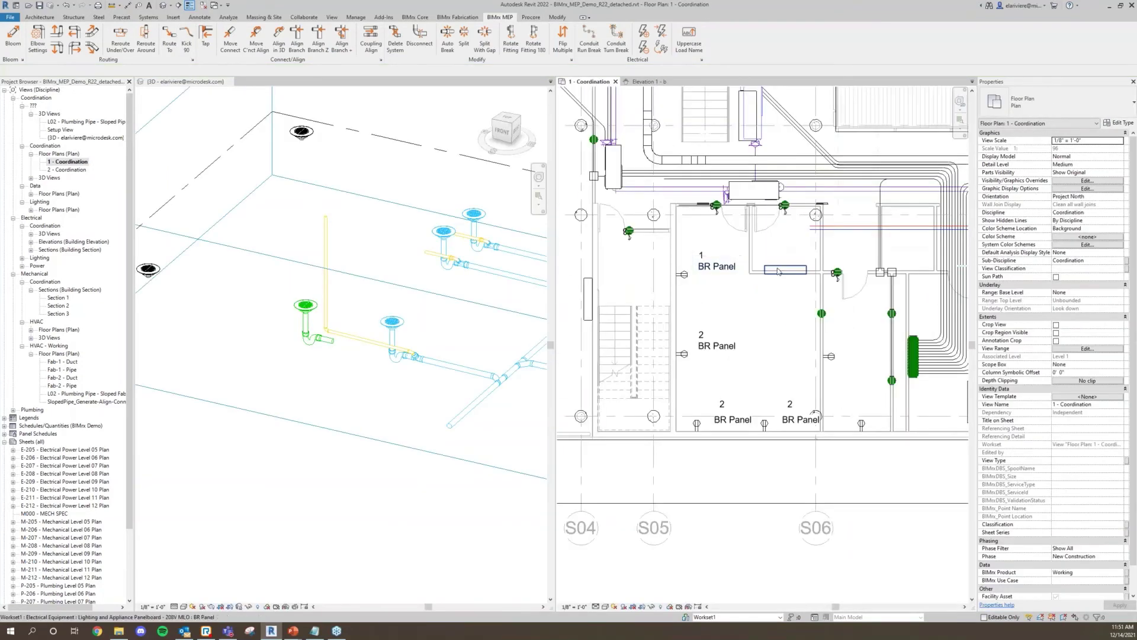
{"action": "left_click", "coordinate": [741, 409]}
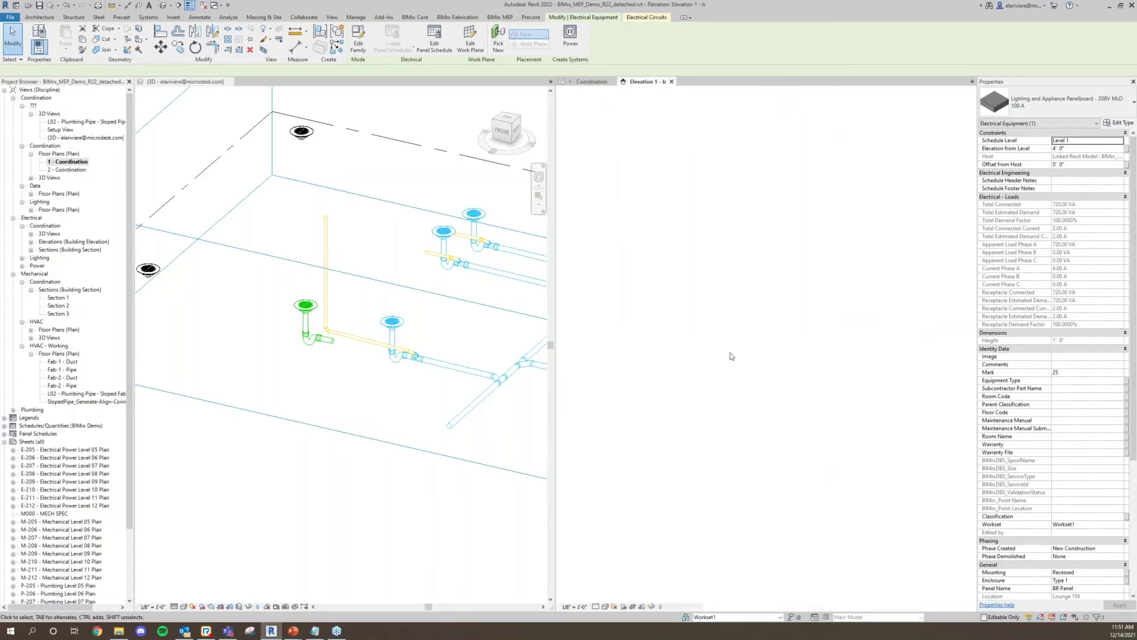
{"action": "scroll", "coordinate": [681, 382], "scroll_direction": "up", "scroll_amount": 5}
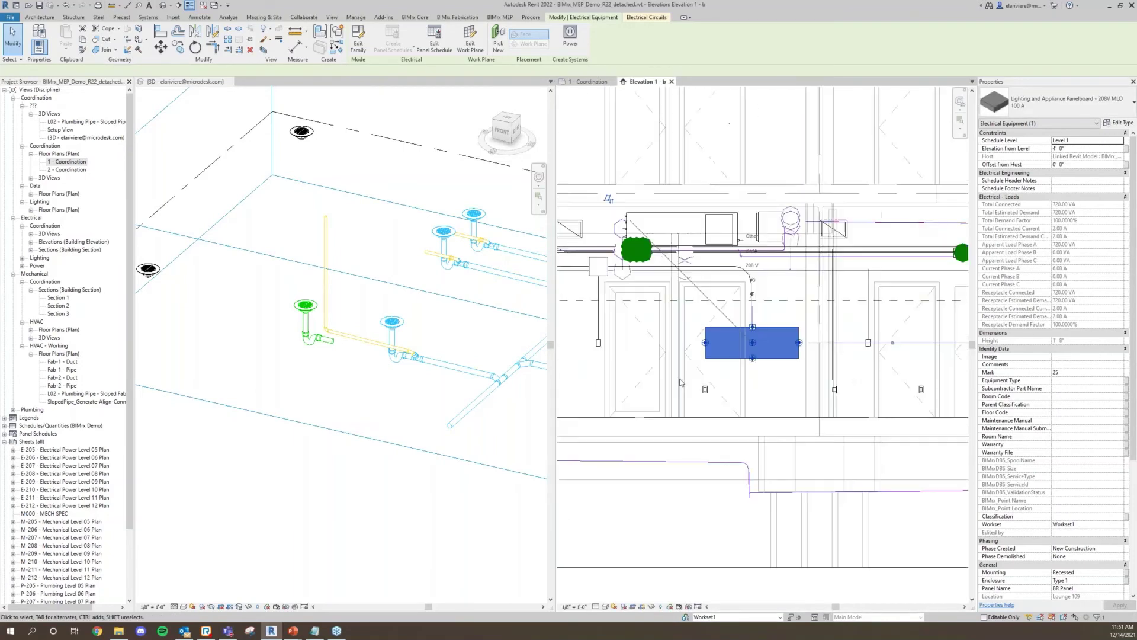
{"action": "scroll", "coordinate": [735, 391], "scroll_direction": "down", "scroll_amount": 3}
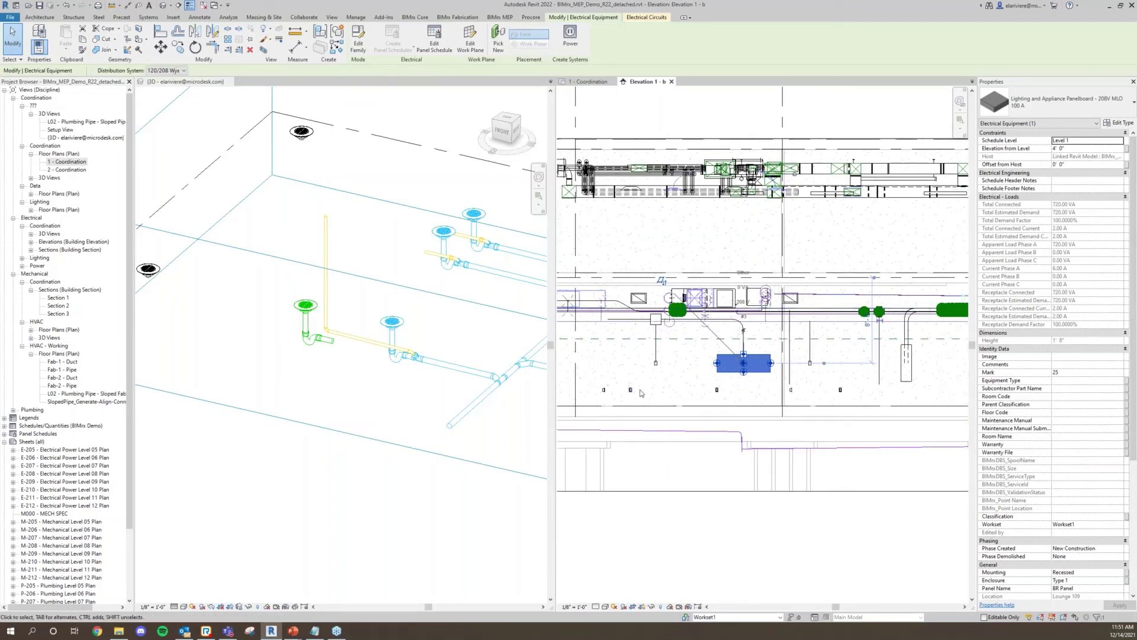
{"action": "left_click", "coordinate": [499, 16]}
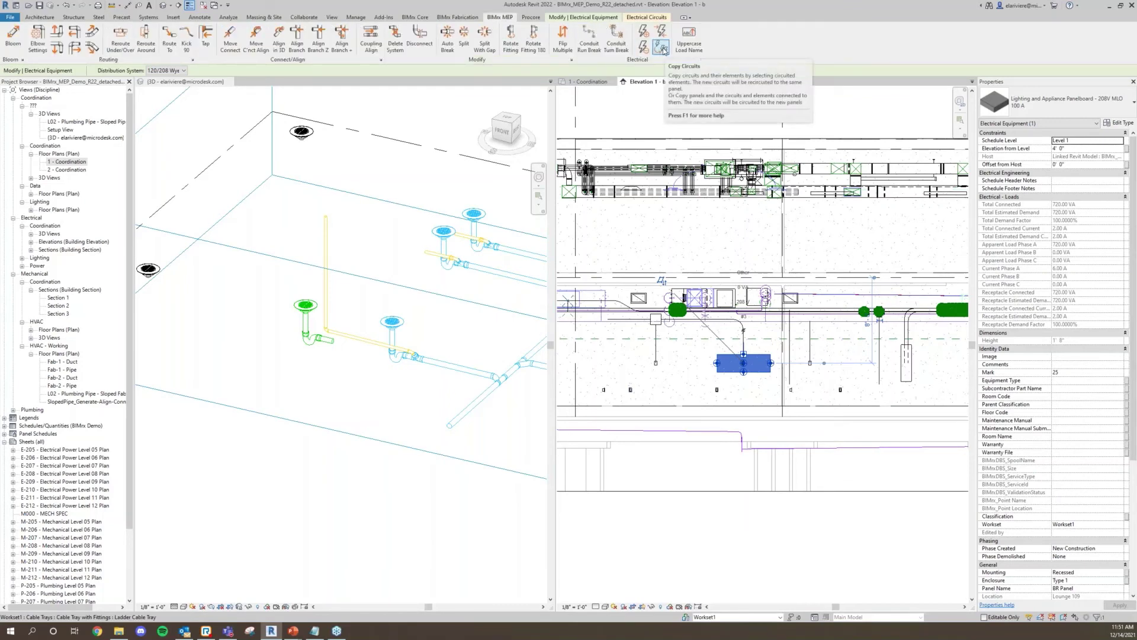
{"action": "left_click", "coordinate": [661, 47]}
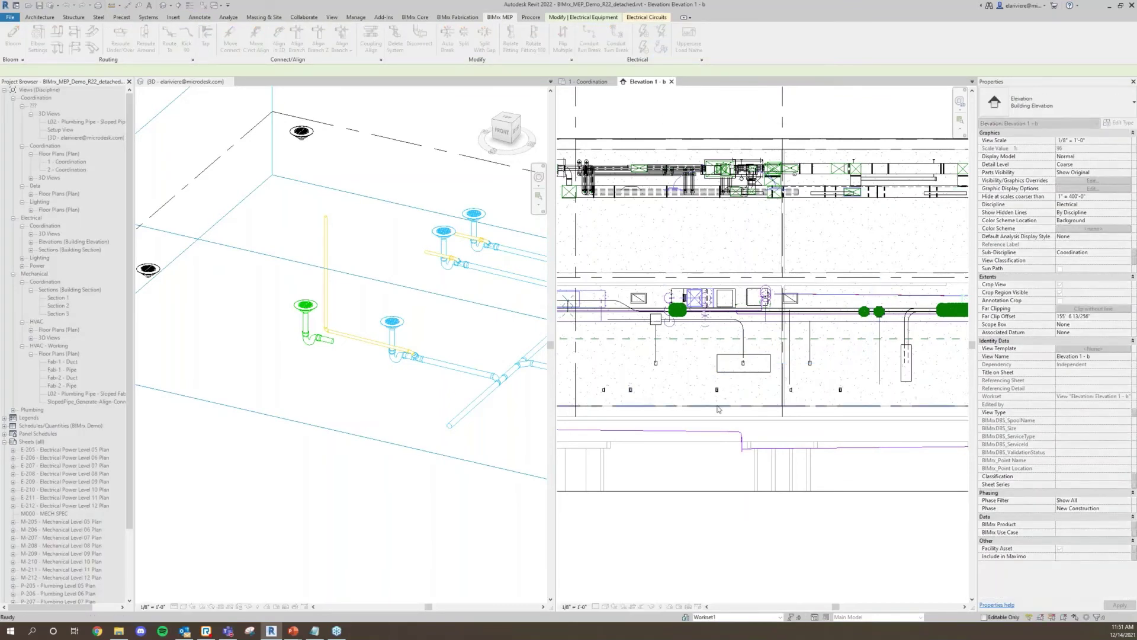
{"action": "left_click", "coordinate": [740, 270]}
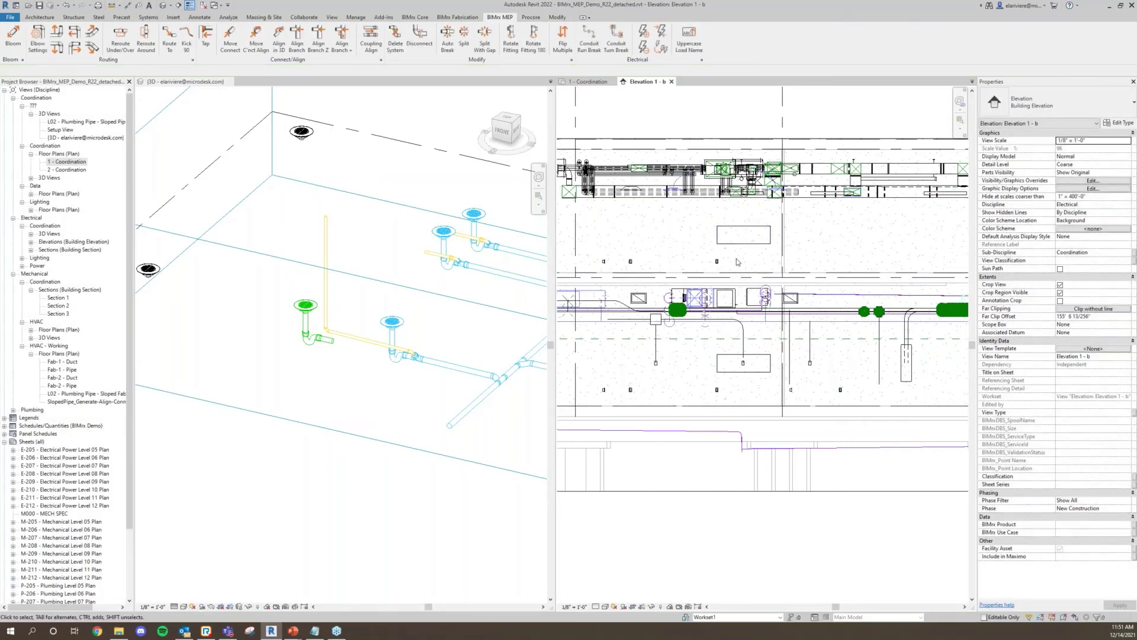
Open the 2 - Coordination plan and tag the copied receptacles in the room between grids S05 and S06 with the Electrical Fixture Tagging configuration.
{"action": "left_click", "coordinate": [65, 170]}
{"action": "double_click", "coordinate": [63, 171]}
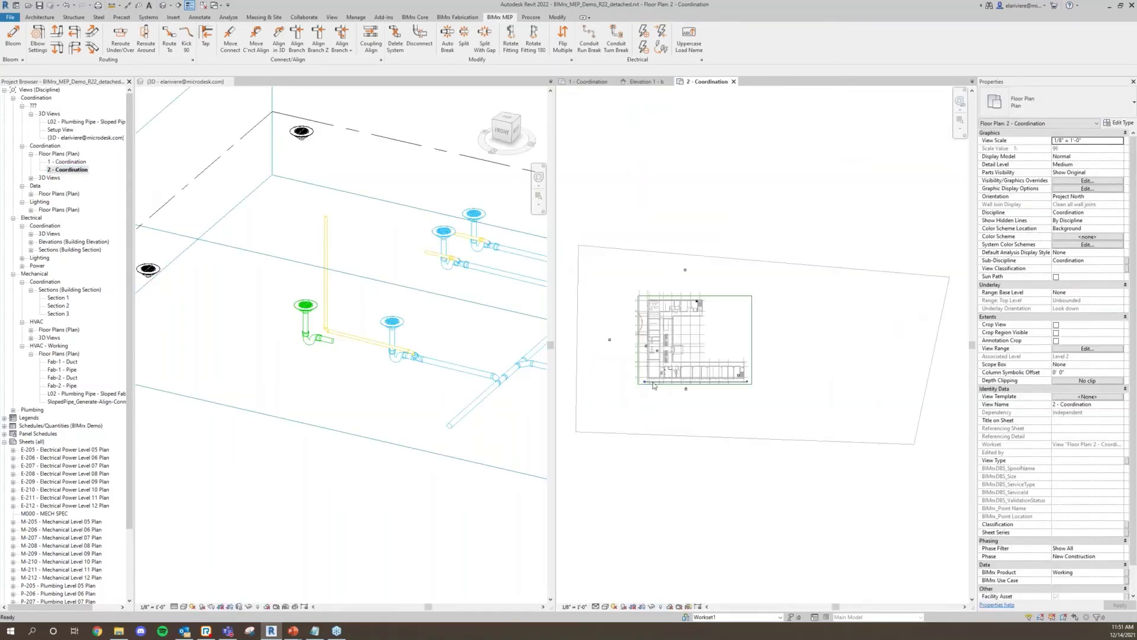
{"action": "scroll", "coordinate": [666, 385], "scroll_direction": "up", "scroll_amount": 10}
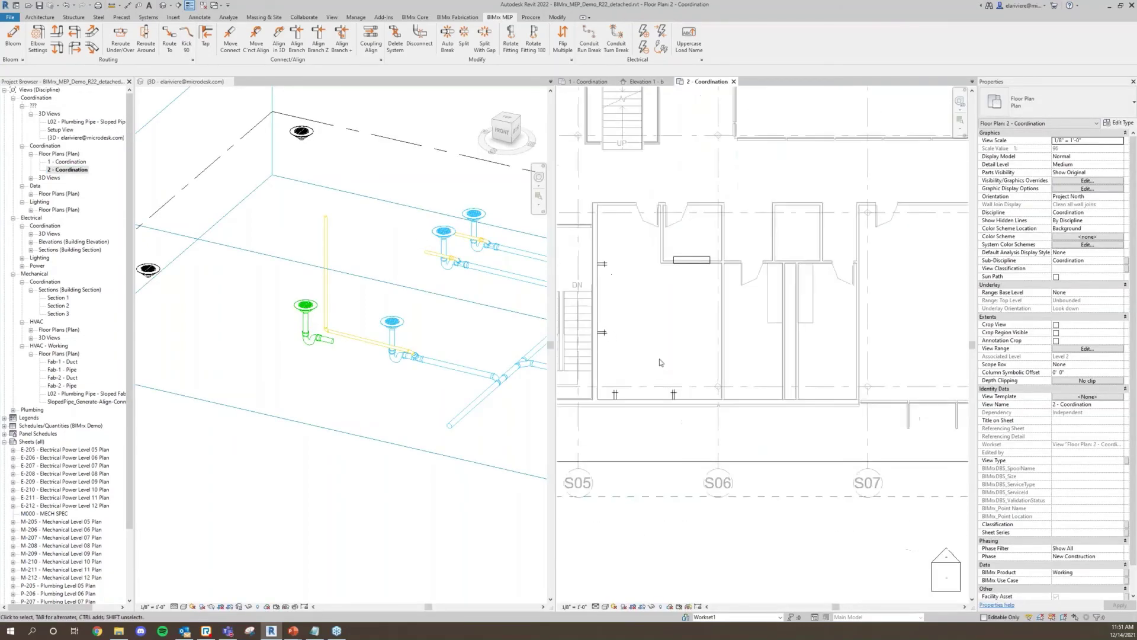
{"action": "scroll", "coordinate": [661, 363], "scroll_direction": "up", "scroll_amount": 2}
{"action": "middle_click_drag", "start_coordinate": [661, 362], "coordinate": [707, 364]}
{"action": "left_click", "coordinate": [417, 18]}
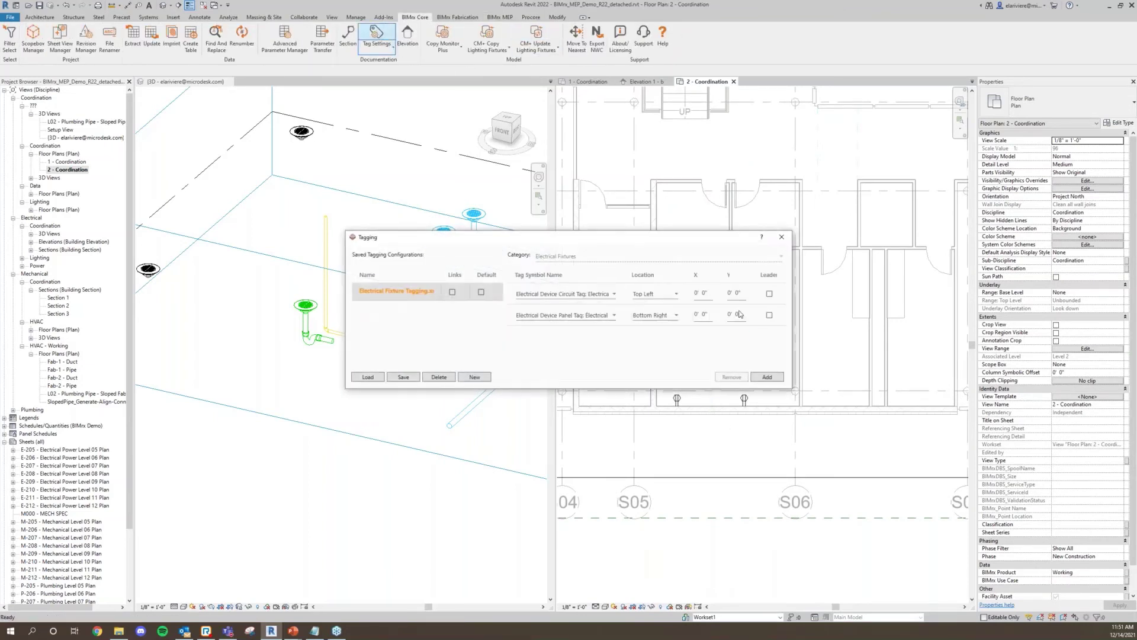
{"action": "left_click_drag", "start_coordinate": [745, 245], "coordinate": [609, 449]}
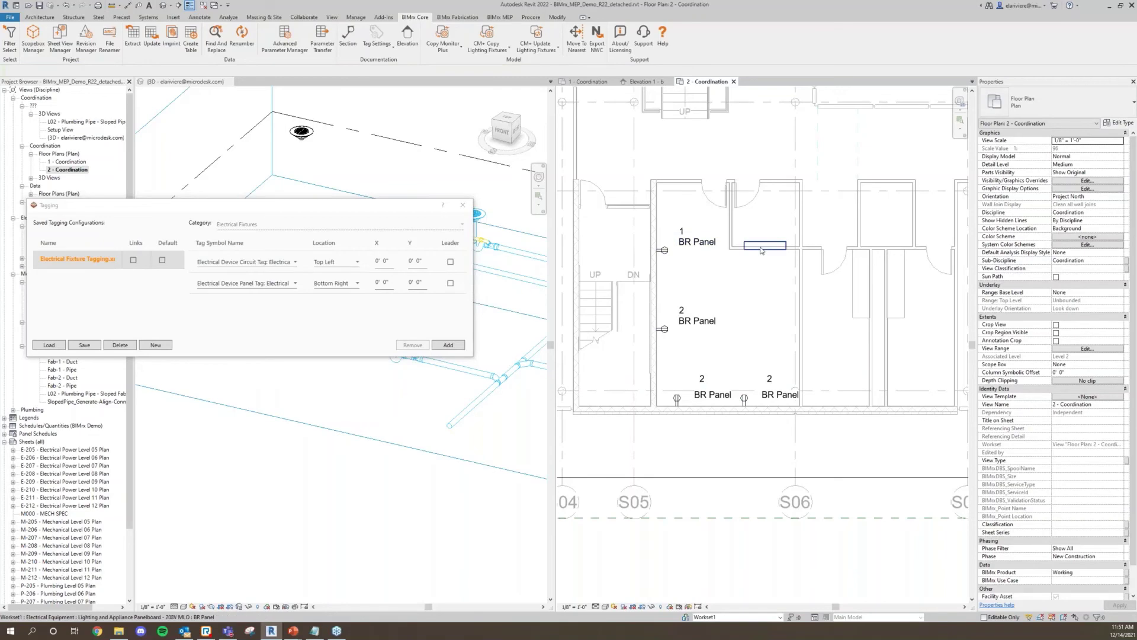
Rename the copied panel in the 2 - Coordination plan to BR Panel-2.
{"action": "left_click", "coordinate": [756, 305]}
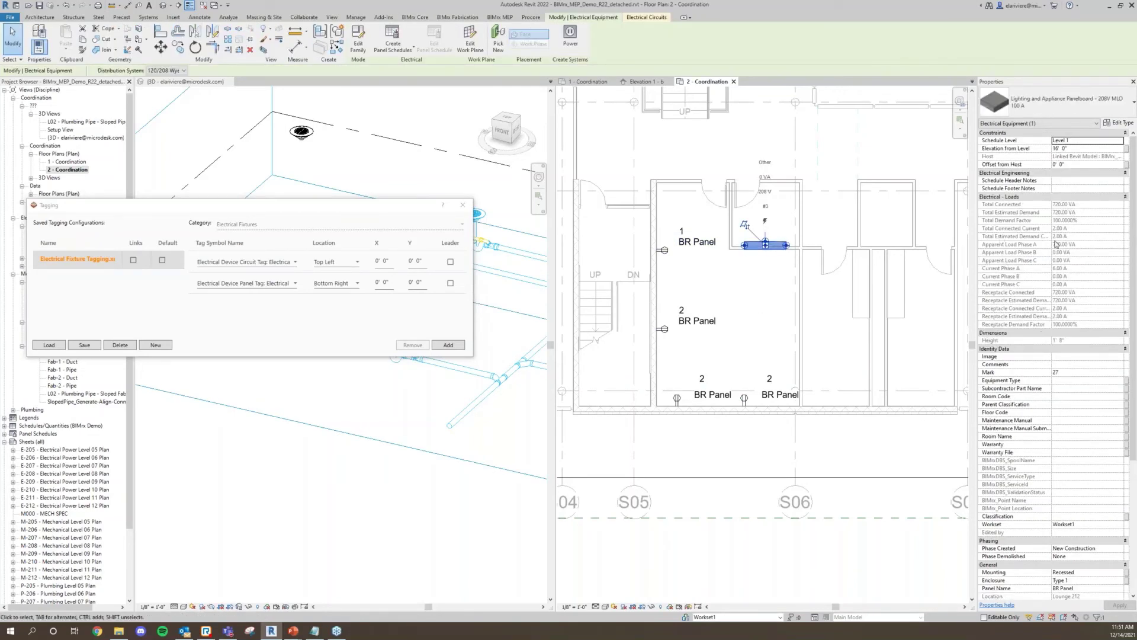
{"action": "scroll", "coordinate": [1069, 234], "scroll_direction": "down", "scroll_amount": 3}
{"action": "scroll", "coordinate": [1039, 368], "scroll_direction": "down", "scroll_amount": 1}
{"action": "left_click", "coordinate": [1091, 468]}
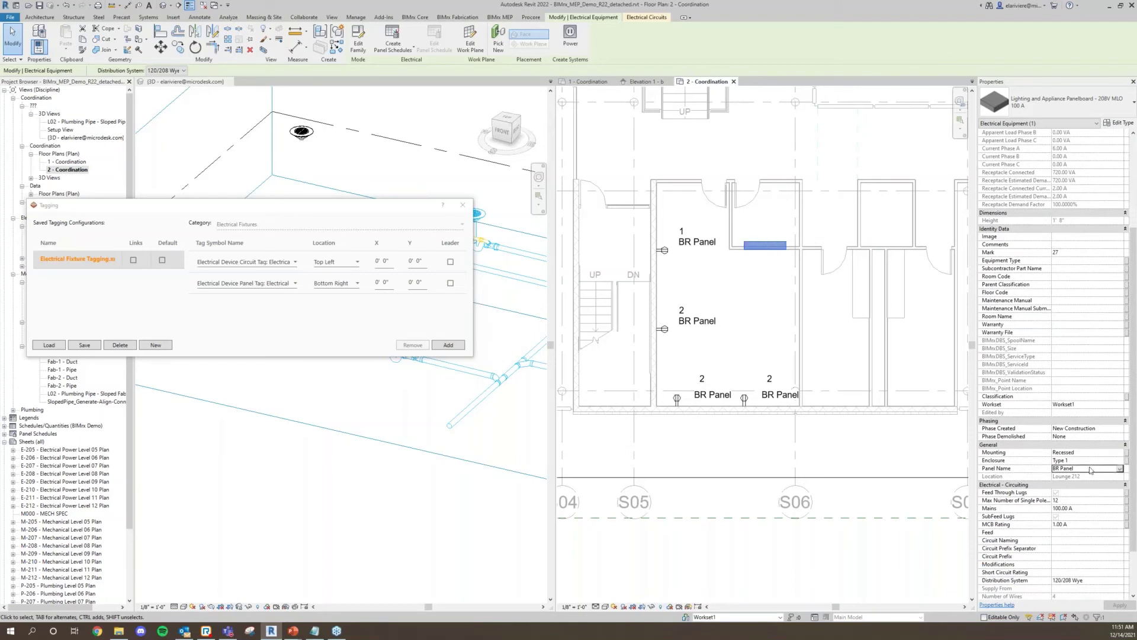
{"action": "type", "text": "-2"}
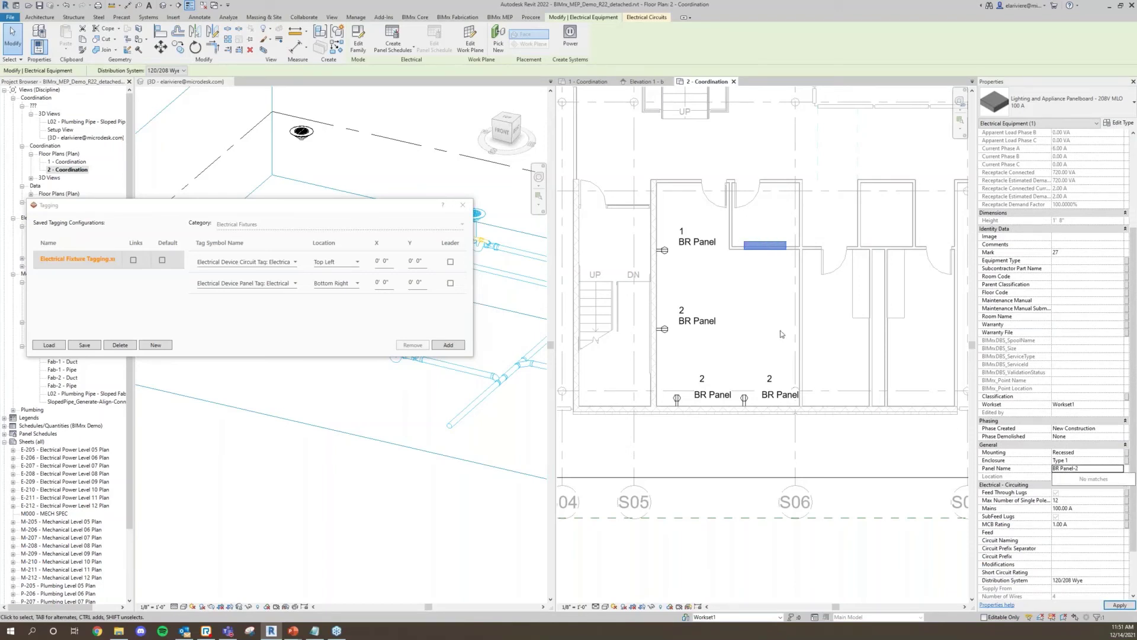
{"action": "key", "text": "Return"}
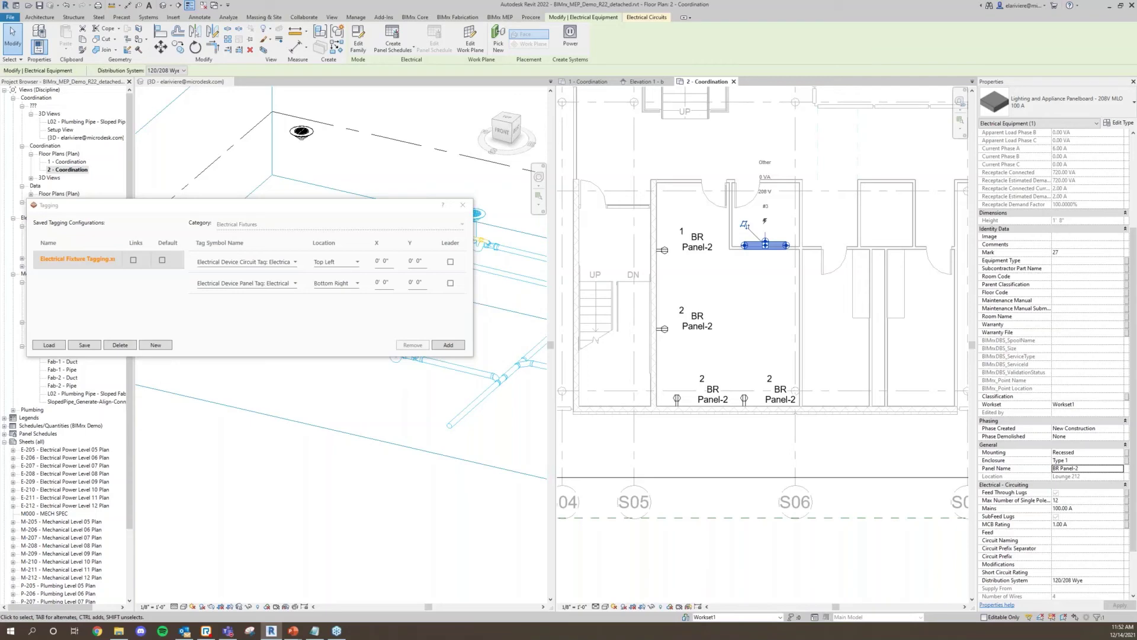
{"action": "key", "text": "Escape"}
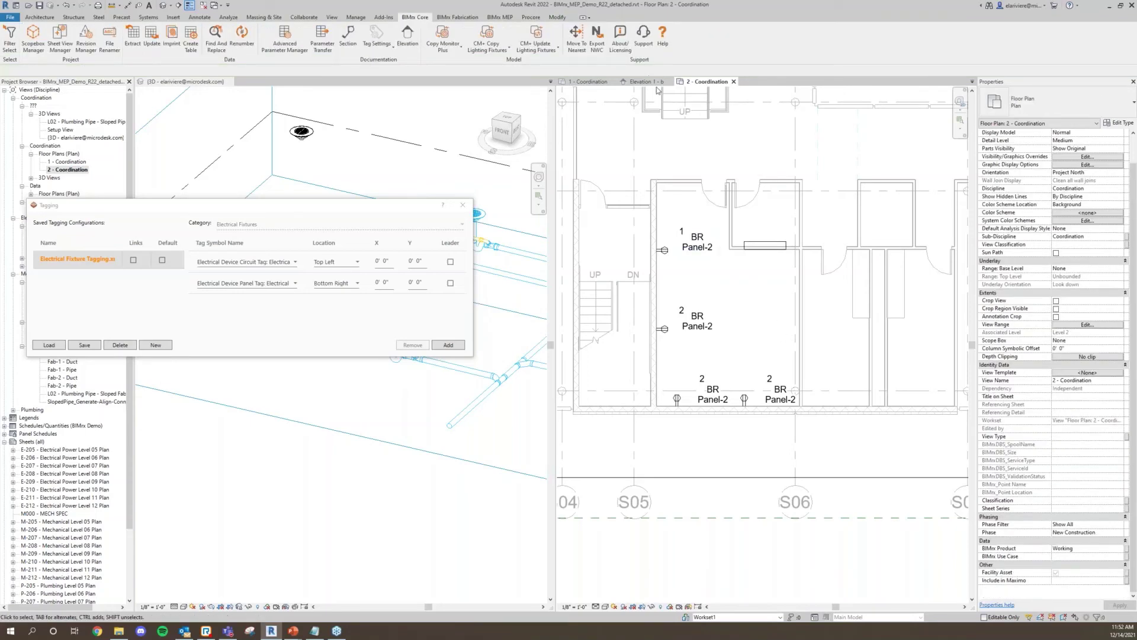
Return to the 1 - Coordination plan and clear the Tagging window away from the light fixtures between grids S03 and S04.
{"action": "left_click_drag", "start_coordinate": [378, 204], "coordinate": [690, 216]}
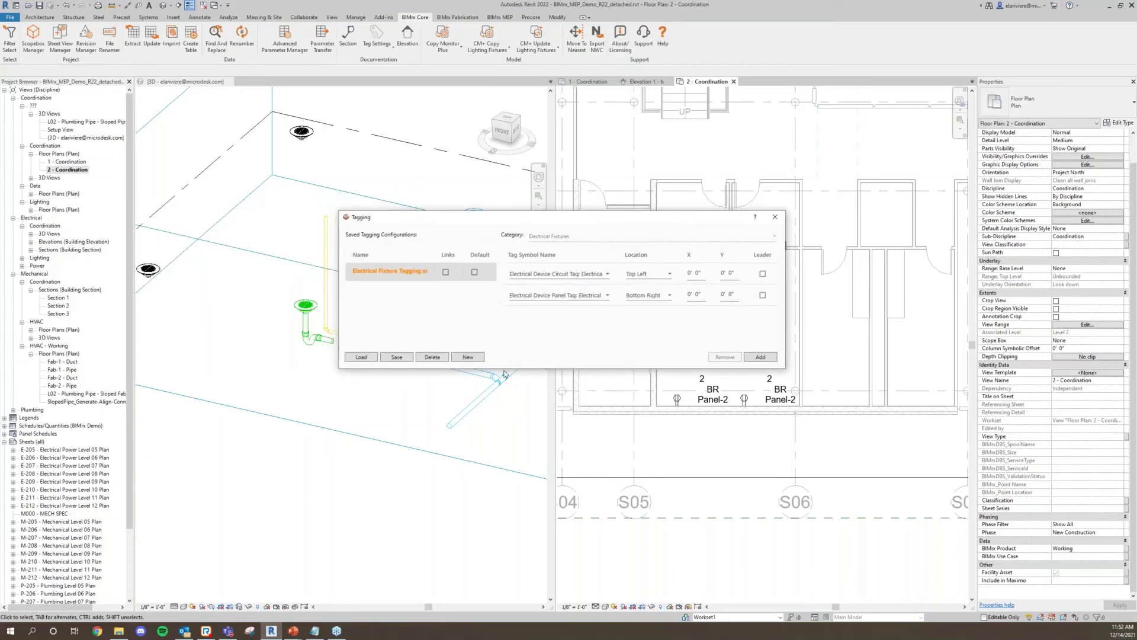
{"action": "left_click_drag", "start_coordinate": [558, 213], "coordinate": [700, 187]}
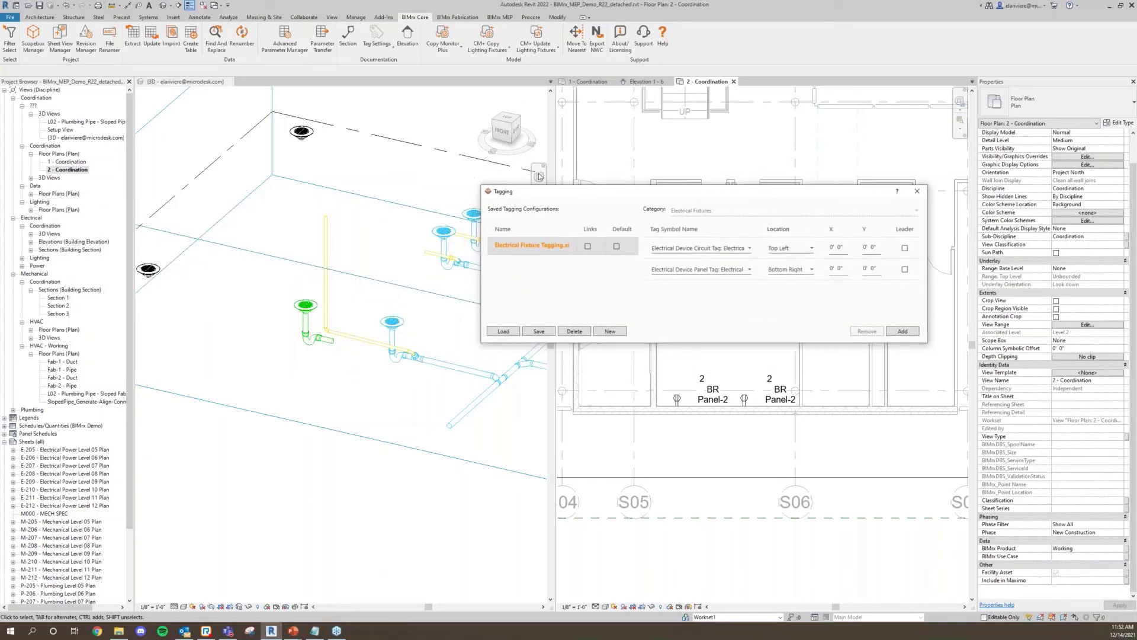
{"action": "left_click", "coordinate": [590, 81]}
{"action": "left_click_drag", "start_coordinate": [718, 192], "coordinate": [286, 136]}
{"action": "scroll", "coordinate": [800, 366], "scroll_direction": "down", "scroll_amount": 2}
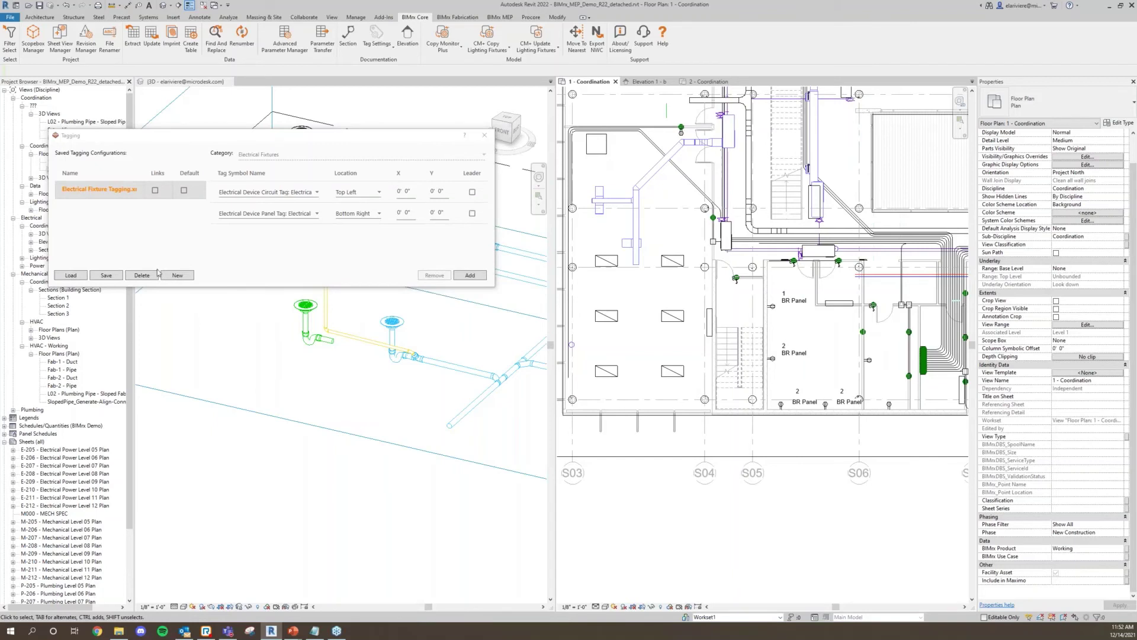
Load the Electrical Lighting Tagging.xml configuration and tag the six light fixtures between grids S03 and S04.
{"action": "left_click", "coordinate": [71, 276]}
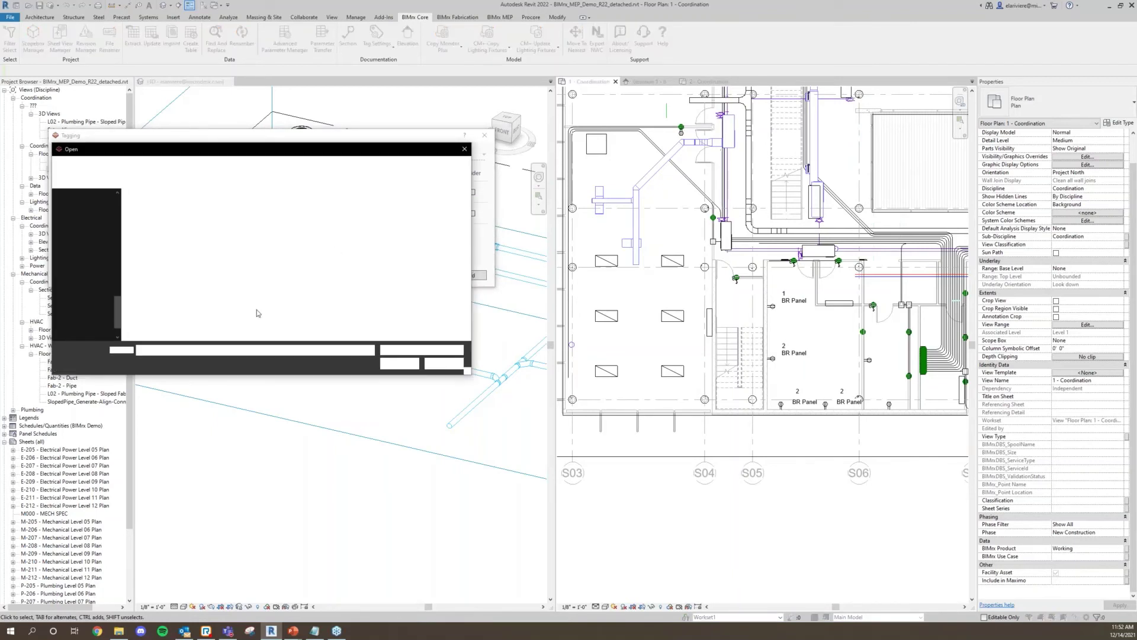
{"action": "left_click", "coordinate": [171, 244]}
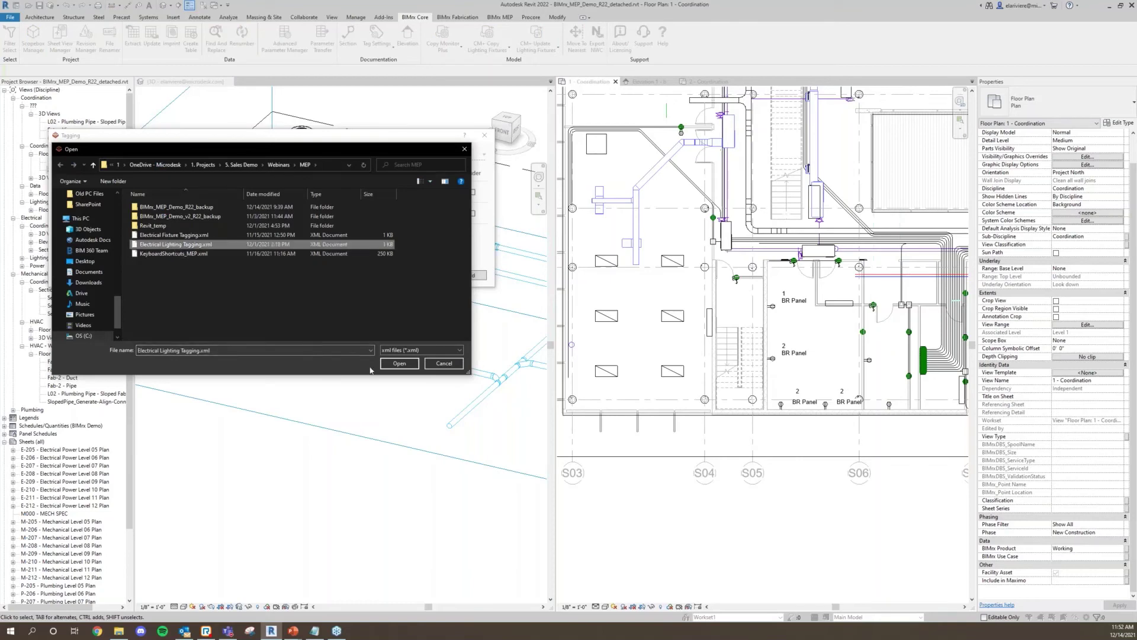
{"action": "key", "text": "Return"}
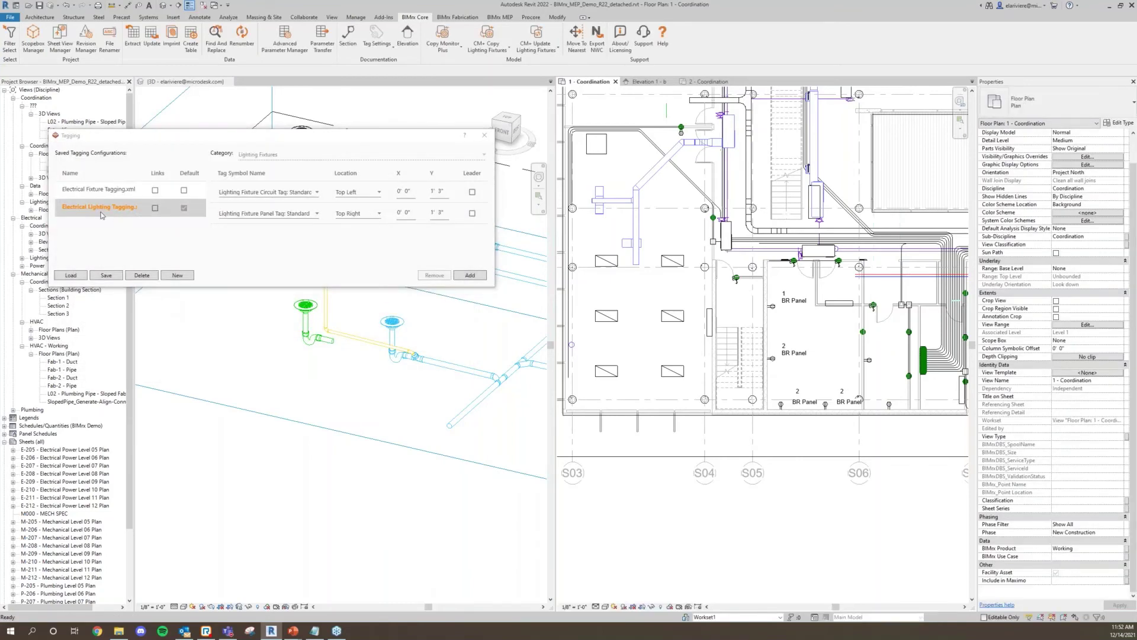
{"action": "left_click_drag", "start_coordinate": [692, 389], "coordinate": [601, 266]}
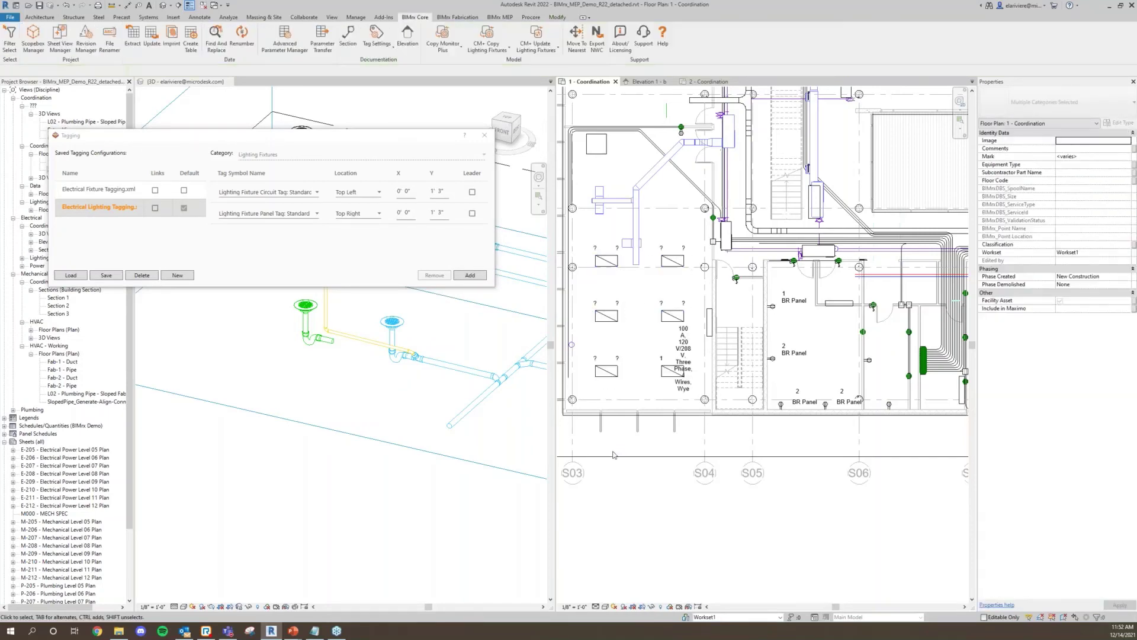
{"action": "scroll", "coordinate": [669, 399], "scroll_direction": "up", "scroll_amount": 4}
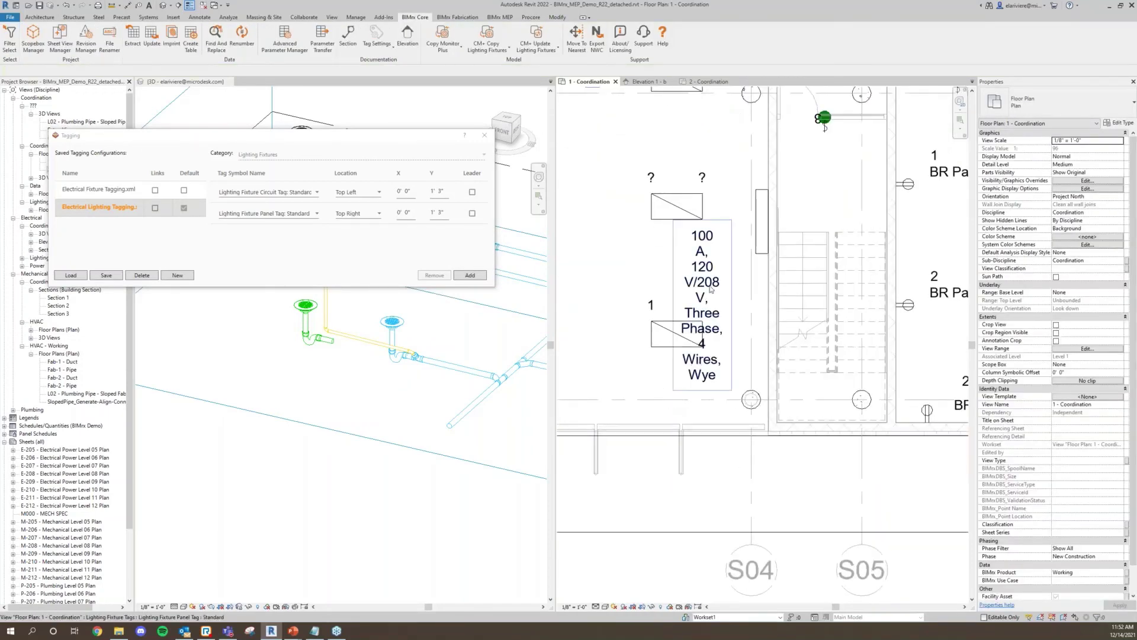
Add the other five light fixtures between grids S03 and S04 to the circuit of the fixture tagged 1, and close the Tagging window.
{"action": "left_click", "coordinate": [650, 339]}
{"action": "scroll", "coordinate": [771, 239], "scroll_direction": "down", "scroll_amount": 3}
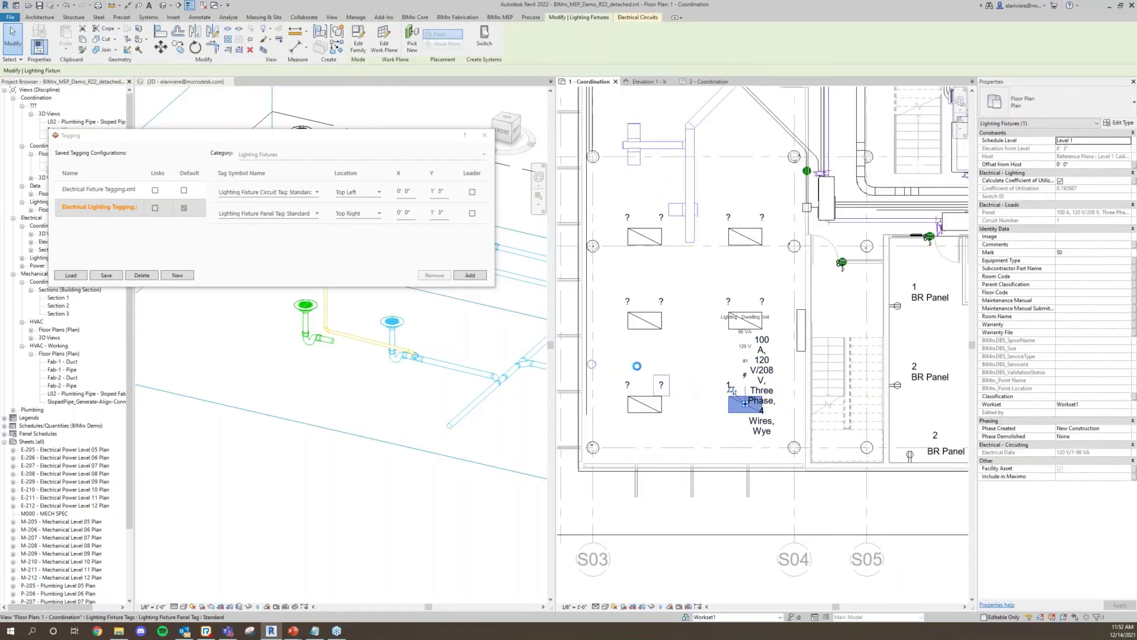
{"action": "left_click", "coordinate": [644, 404]}
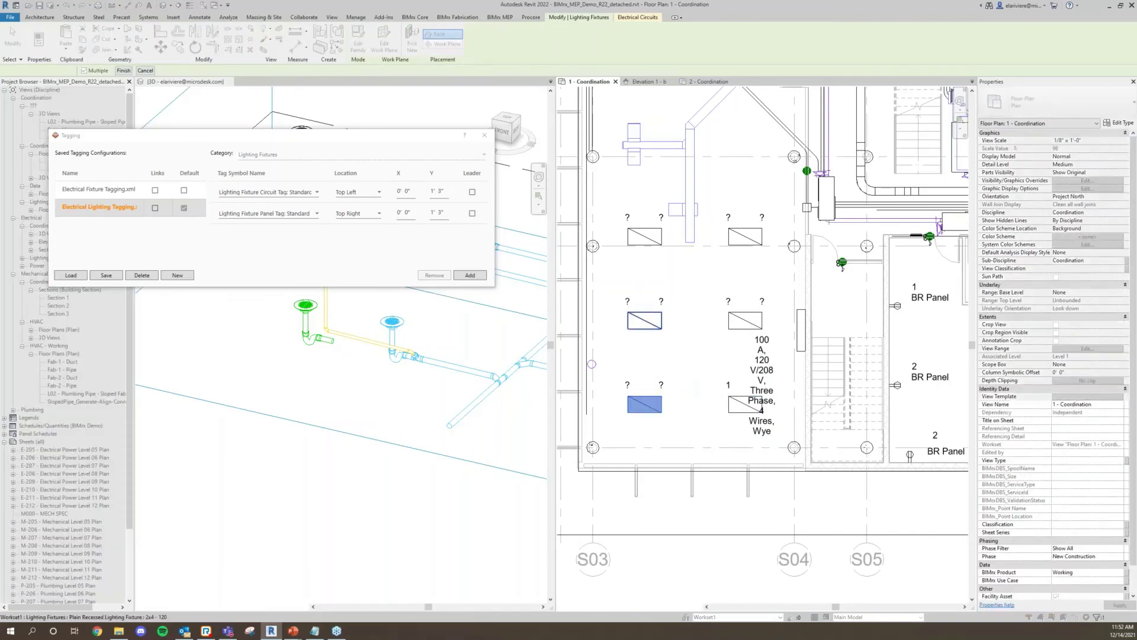
{"action": "left_click", "coordinate": [645, 320]}
{"action": "left_click", "coordinate": [745, 320]}
{"action": "left_click", "coordinate": [745, 237]}
{"action": "left_click", "coordinate": [644, 237]}
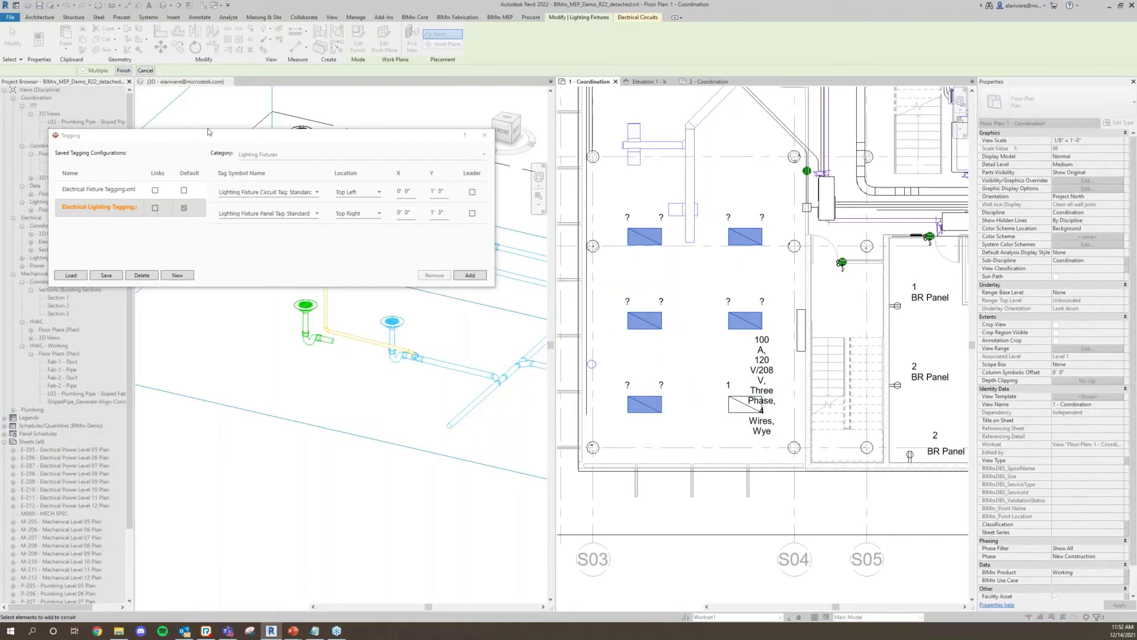
{"action": "left_click", "coordinate": [127, 71]}
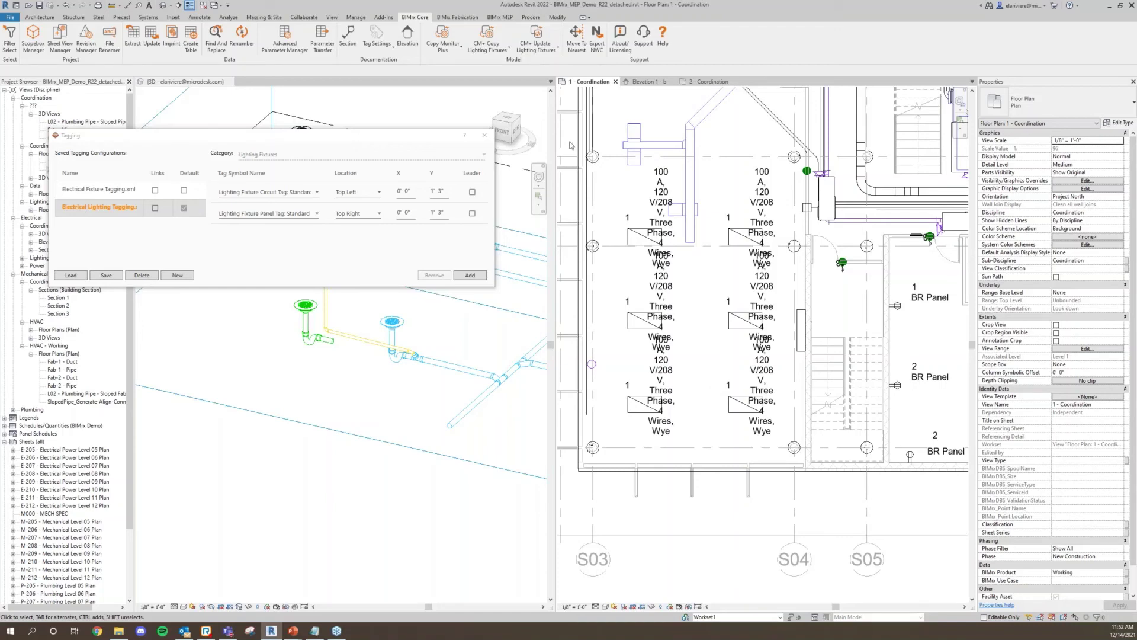
{"action": "left_click", "coordinate": [484, 135]}
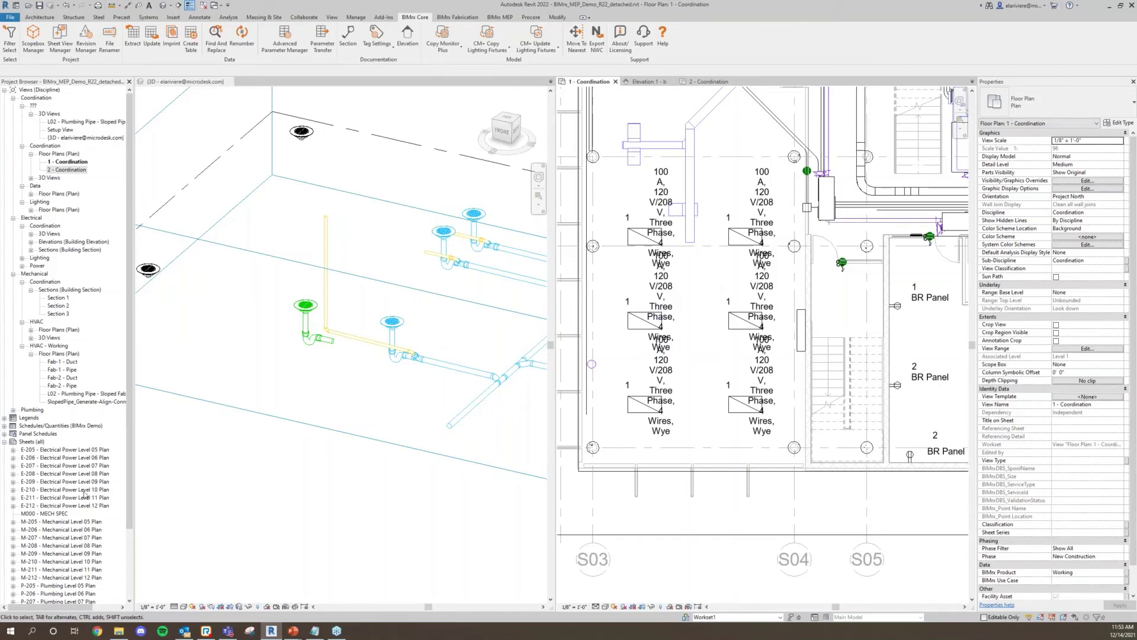
Open sheet M000 - MECH SPEC and place all pages of Steel World - Welding Deck Spec2.pdf on it with Imprint.
{"action": "double_click", "coordinate": [58, 514]}
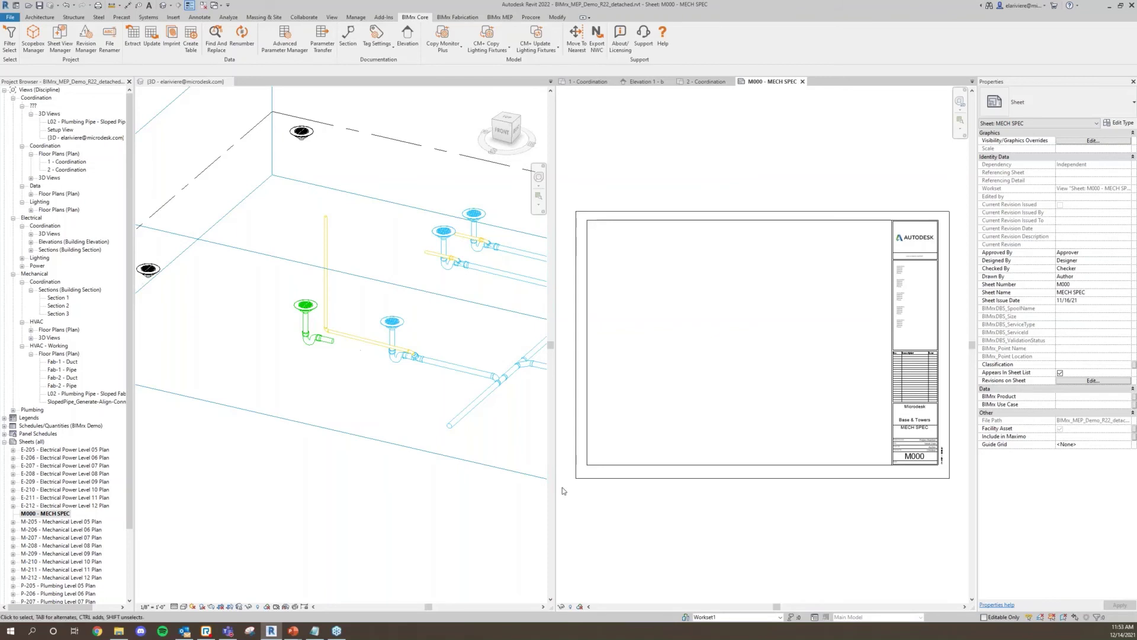
{"action": "left_click", "coordinate": [172, 37]}
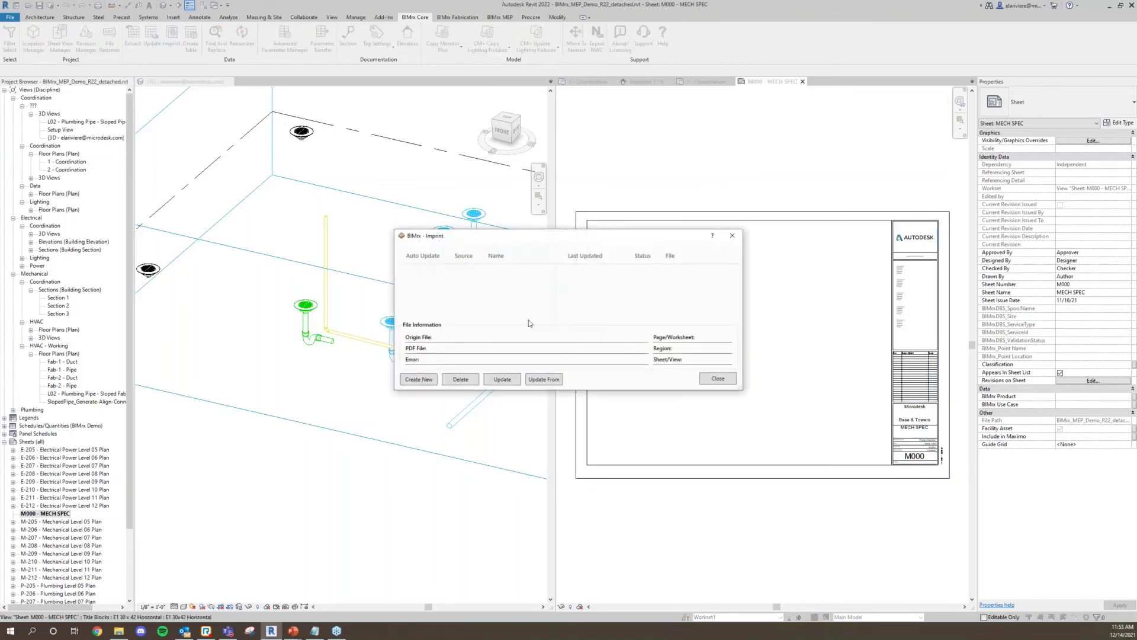
{"action": "left_click", "coordinate": [428, 380]}
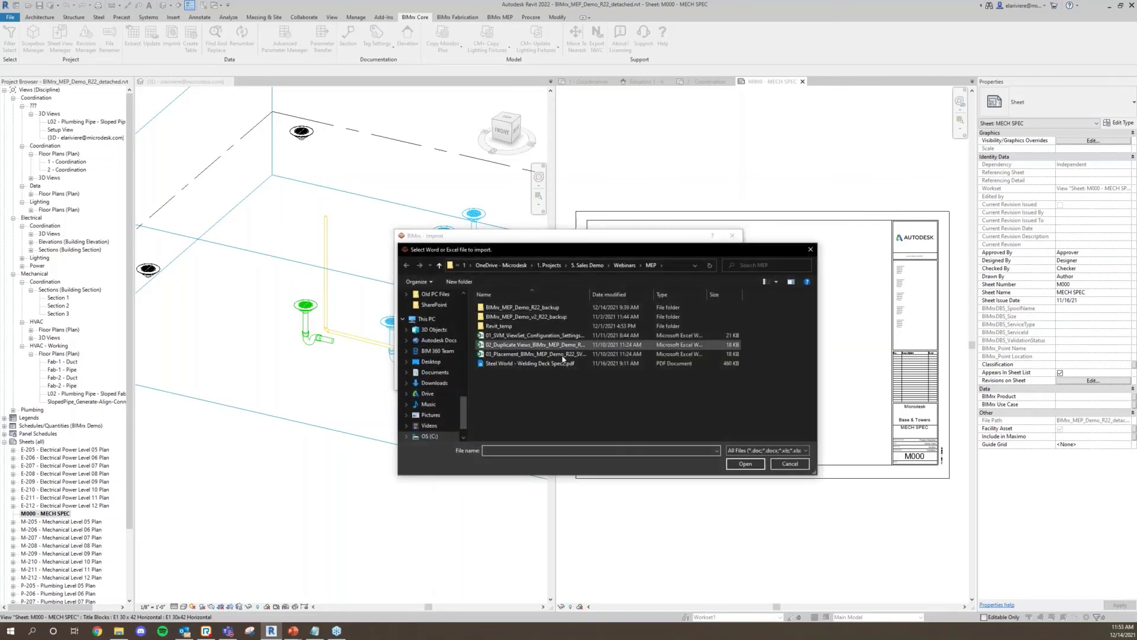
{"action": "left_click", "coordinate": [563, 364]}
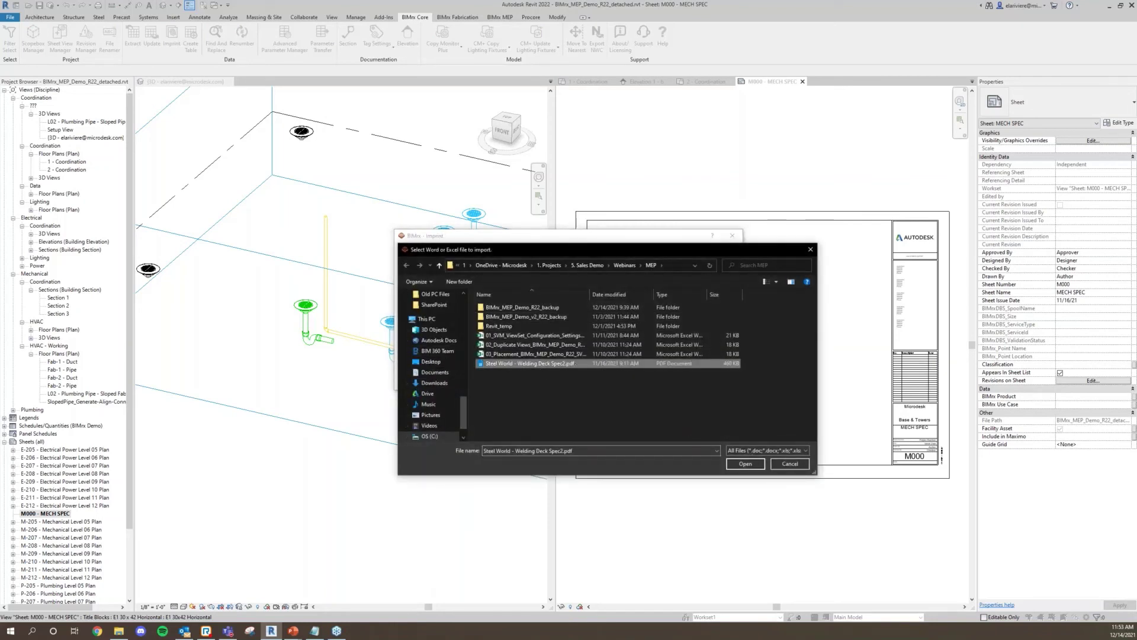
{"action": "left_click", "coordinate": [745, 464]}
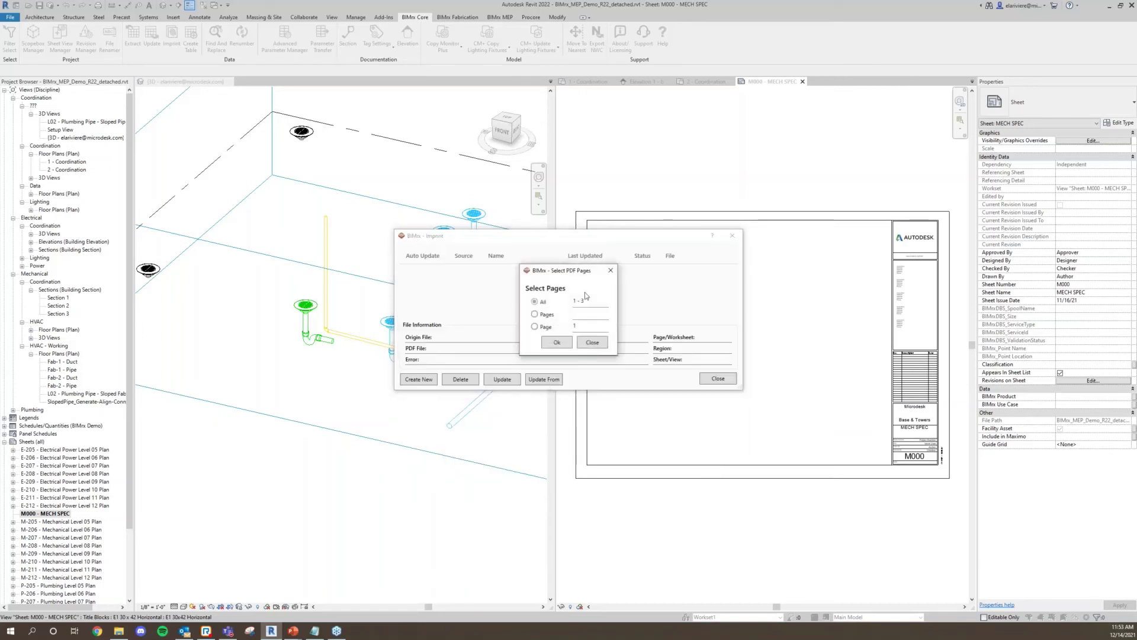
{"action": "left_click", "coordinate": [560, 343]}
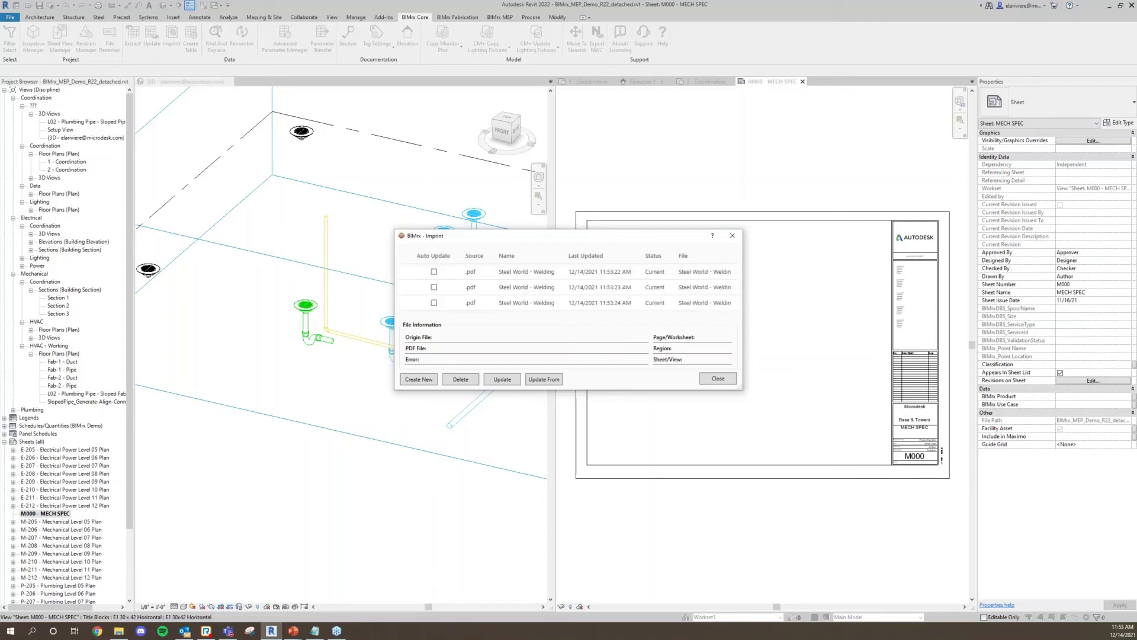
{"action": "left_click", "coordinate": [717, 379]}
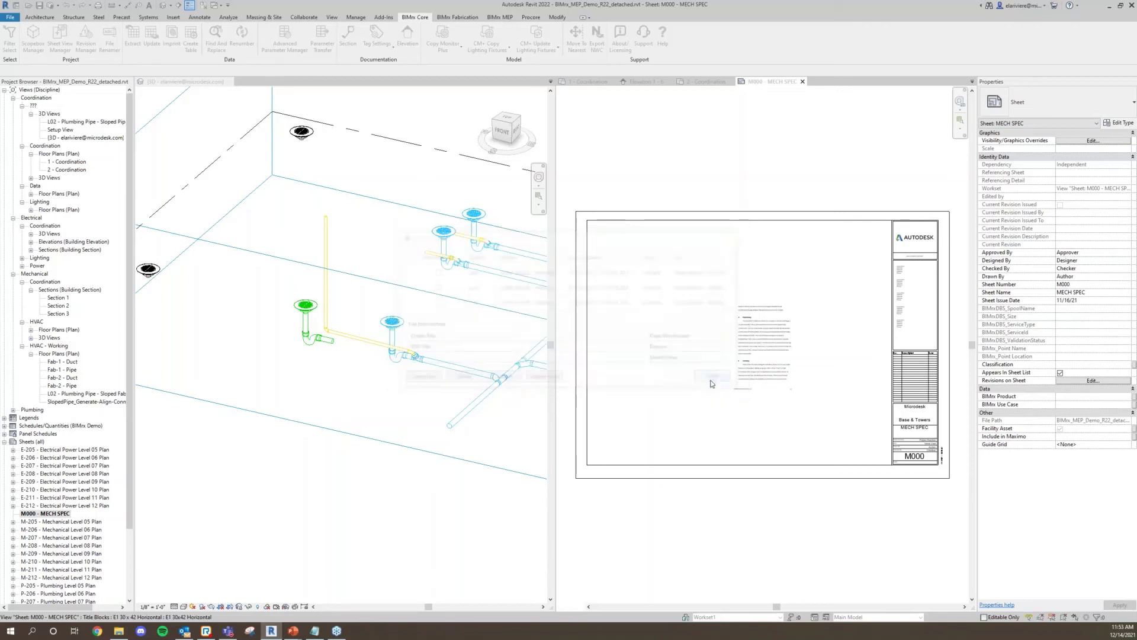
Spread the three stacked PDF pages apart on sheet M000, moving one page to each side of the page left in the middle.
{"action": "left_click", "coordinate": [773, 325]}
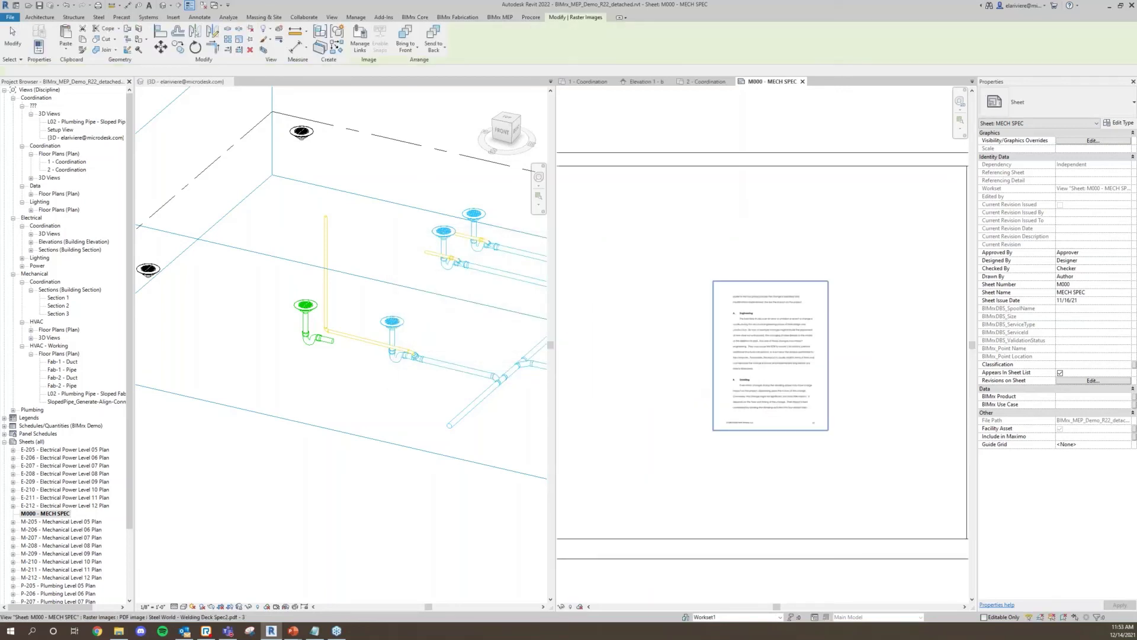
{"action": "left_click_drag", "start_coordinate": [773, 325], "coordinate": [895, 244]}
{"action": "left_click", "coordinate": [772, 325]}
{"action": "left_click_drag", "start_coordinate": [778, 336], "coordinate": [661, 444]}
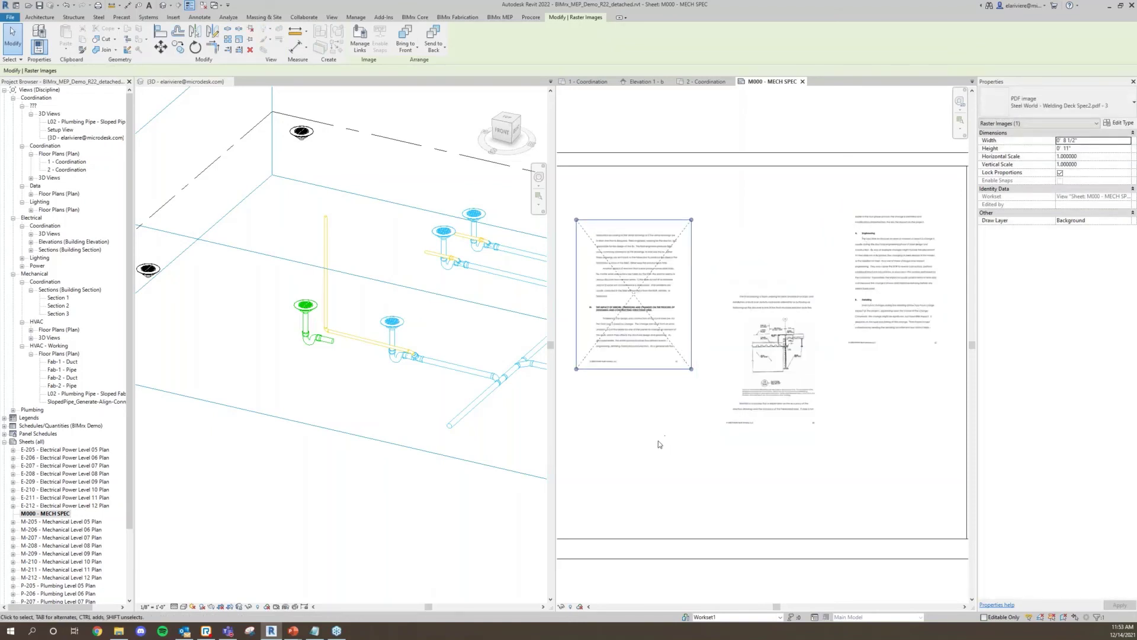
{"action": "scroll", "coordinate": [678, 414], "scroll_direction": "down", "scroll_amount": 3}
{"action": "left_click", "coordinate": [678, 413]}
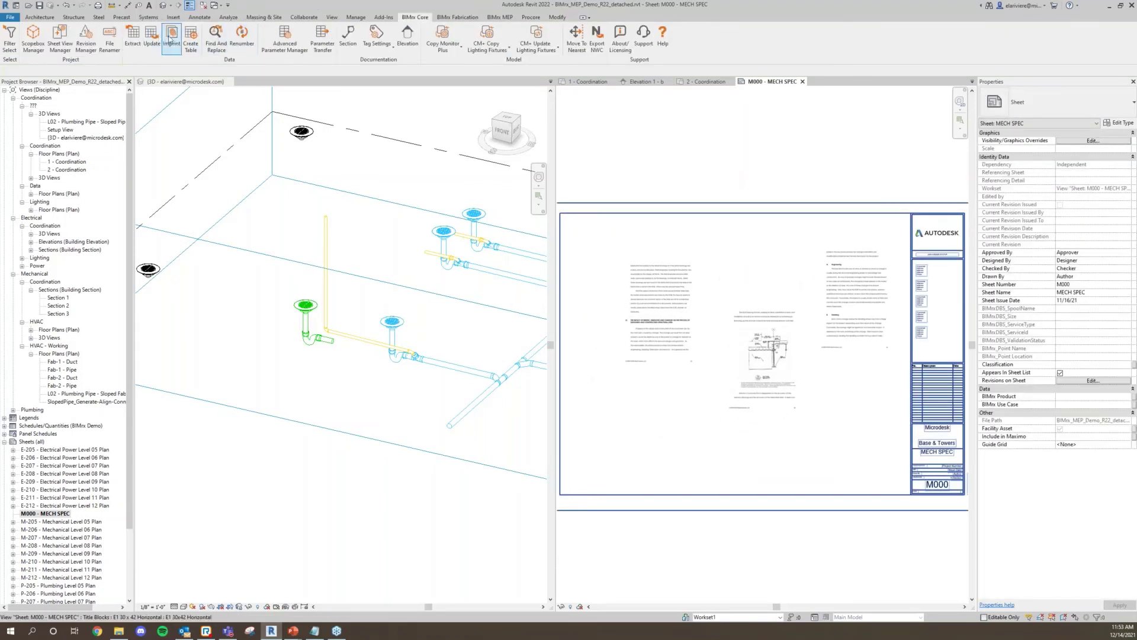
Examine the imprinted PDF pages' file information and Auto Update options in Imprint.
{"action": "left_click", "coordinate": [171, 37]}
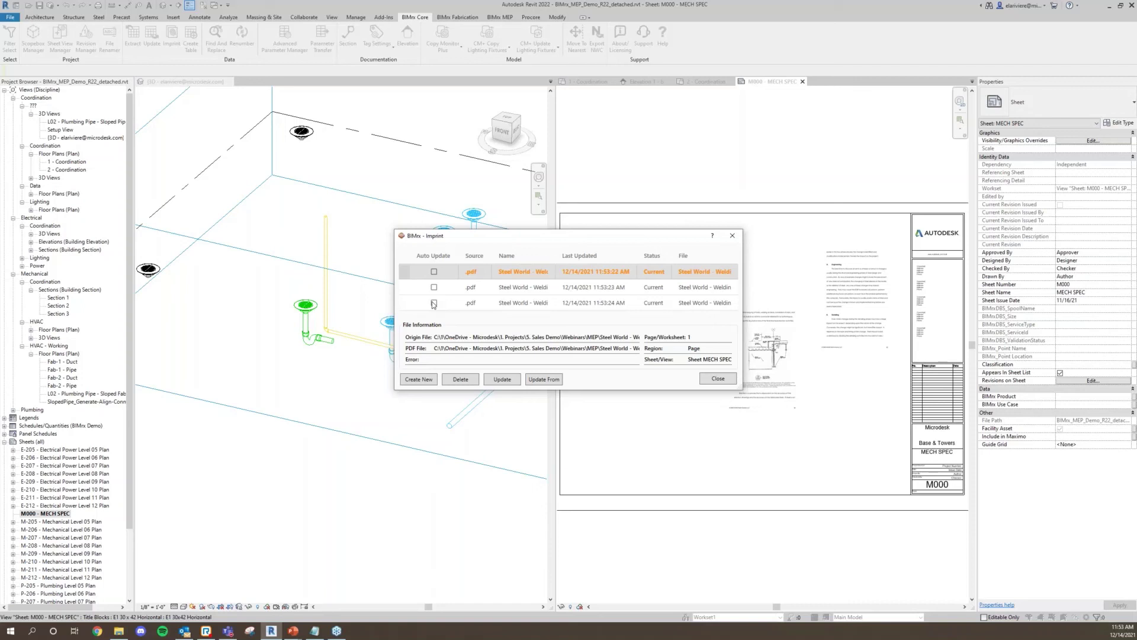
{"action": "left_click", "coordinate": [732, 235]}
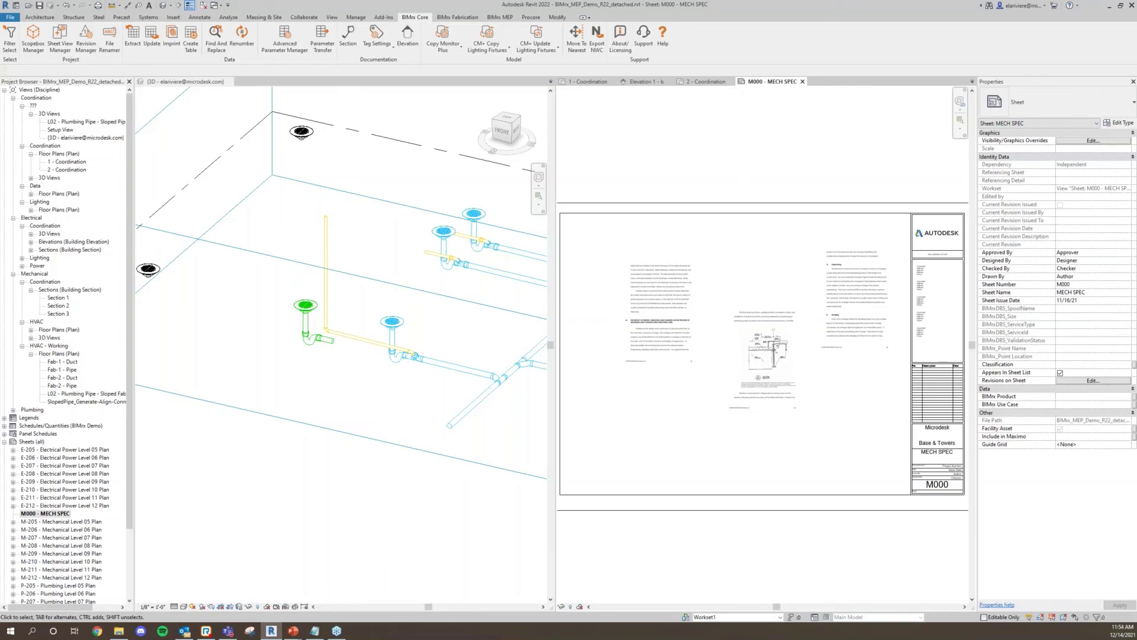
Add Seq. 1 - Revision 1 to sheets M-205, M-206 and M-207 in Revision Manager.
{"action": "left_click", "coordinate": [85, 48]}
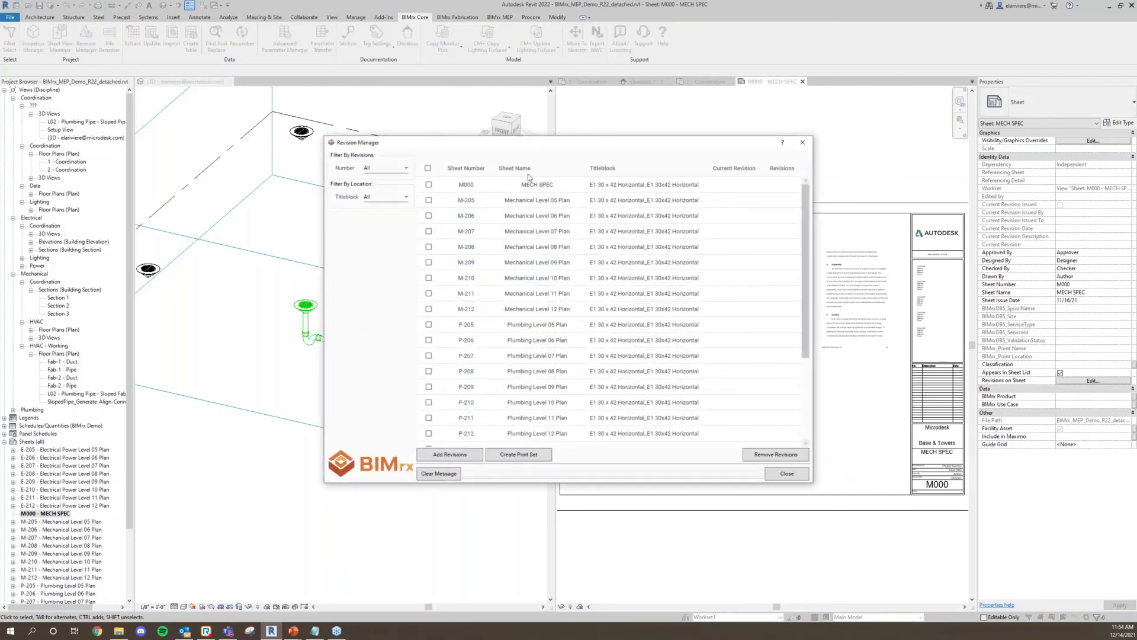
{"action": "left_click_drag", "start_coordinate": [429, 200], "coordinate": [429, 234]}
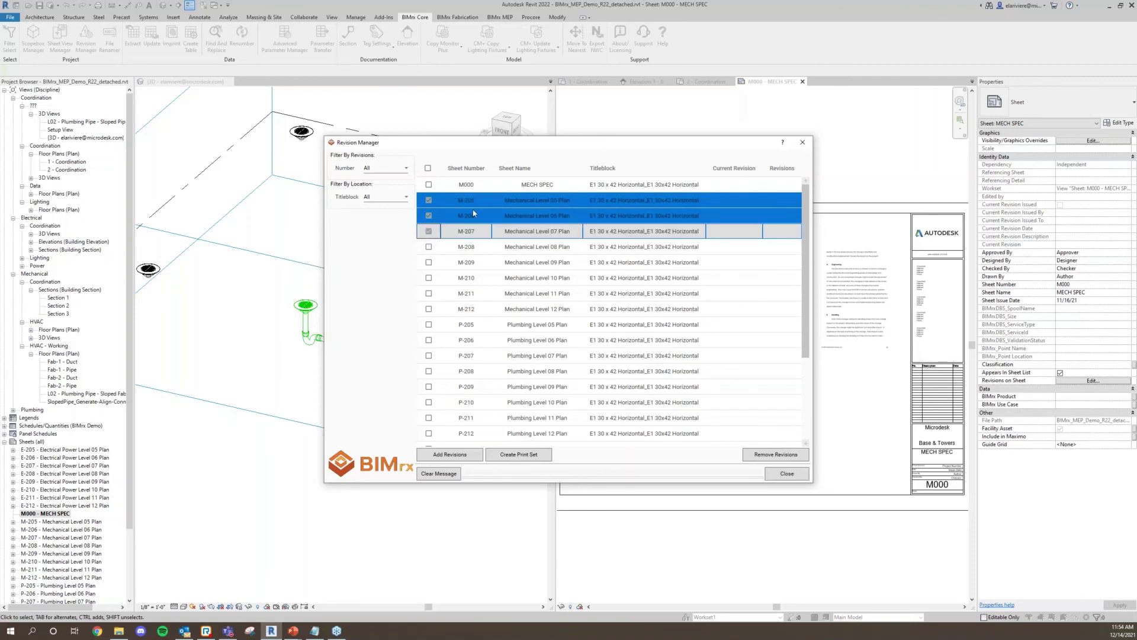
{"action": "left_click", "coordinate": [453, 455]}
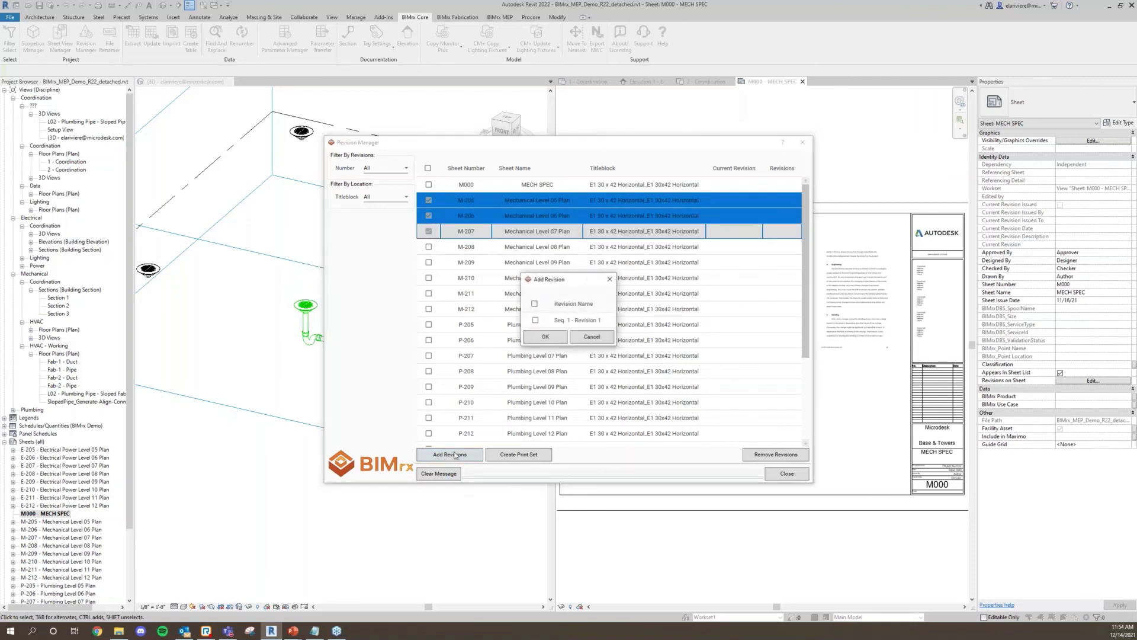
{"action": "left_click", "coordinate": [535, 320]}
{"action": "left_click", "coordinate": [545, 337]}
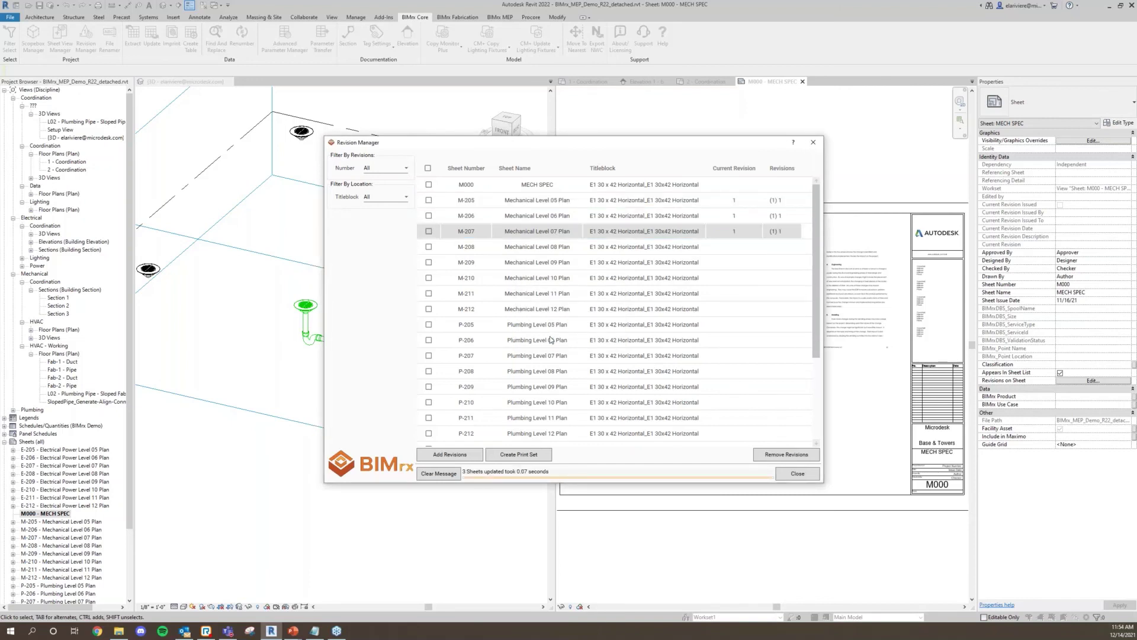
Filter the sheets by Seq. 1 - Revision 1 and create a print set named Rev 1 from M-205, M-206 and M-207.
{"action": "left_click", "coordinate": [408, 170]}
{"action": "left_click", "coordinate": [399, 182]}
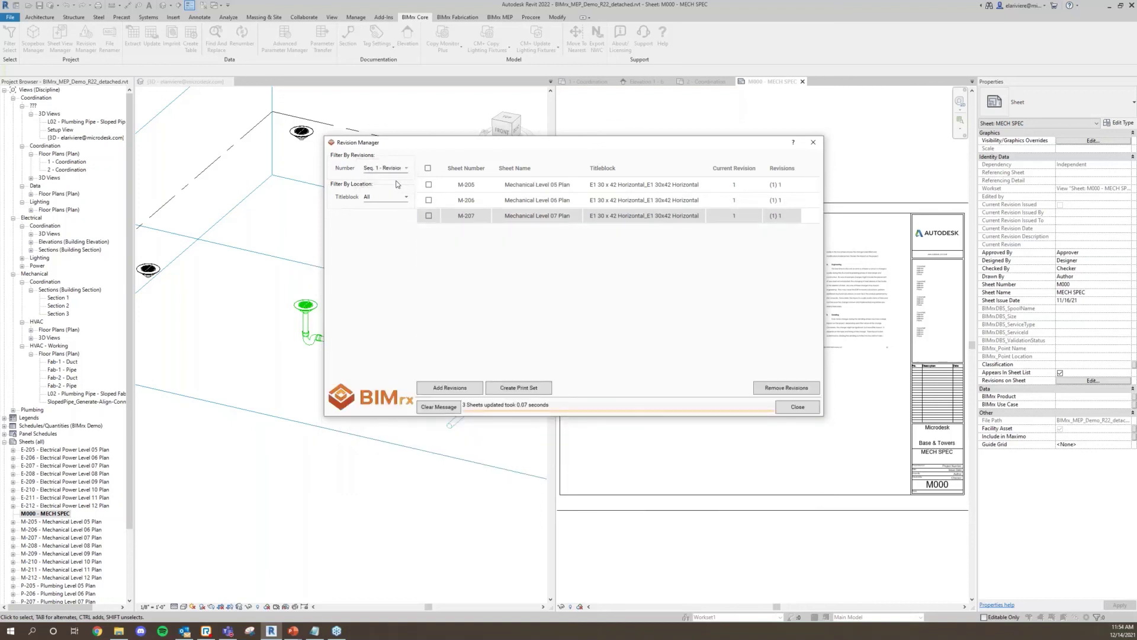
{"action": "left_click_drag", "start_coordinate": [431, 220], "coordinate": [428, 184]}
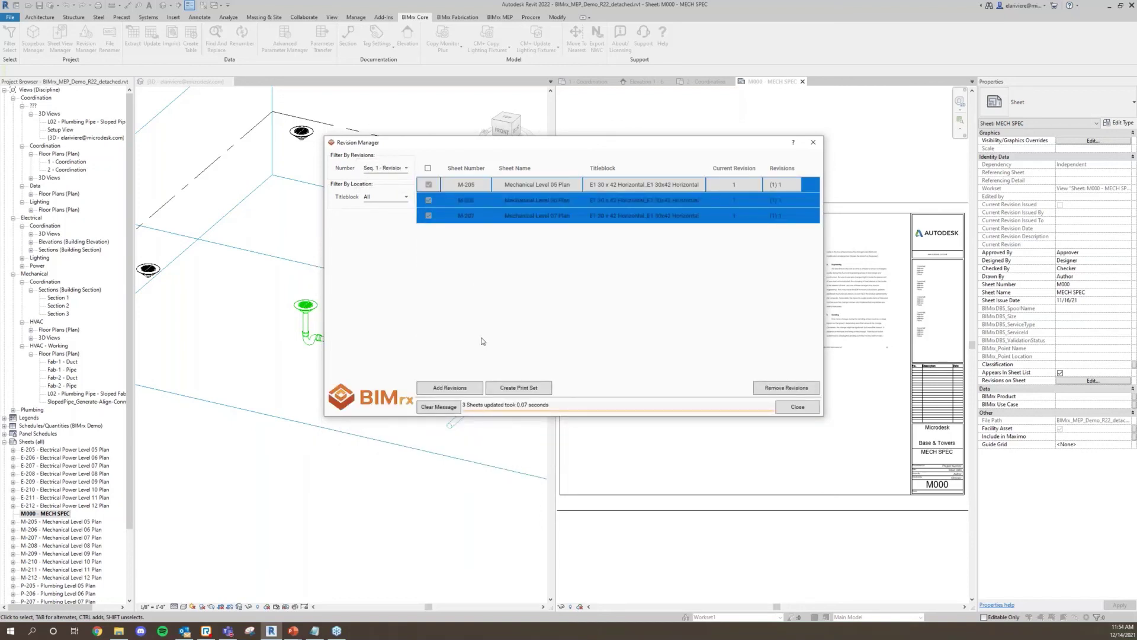
{"action": "left_click", "coordinate": [534, 388]}
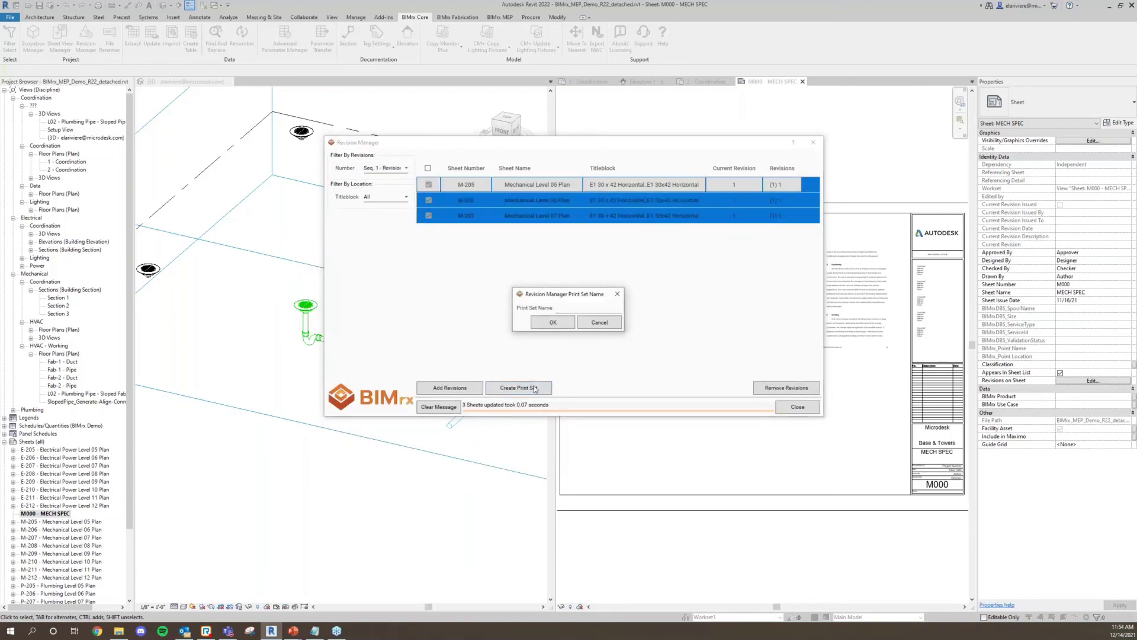
{"action": "left_click", "coordinate": [563, 306]}
{"action": "left_click", "coordinate": [567, 327]}
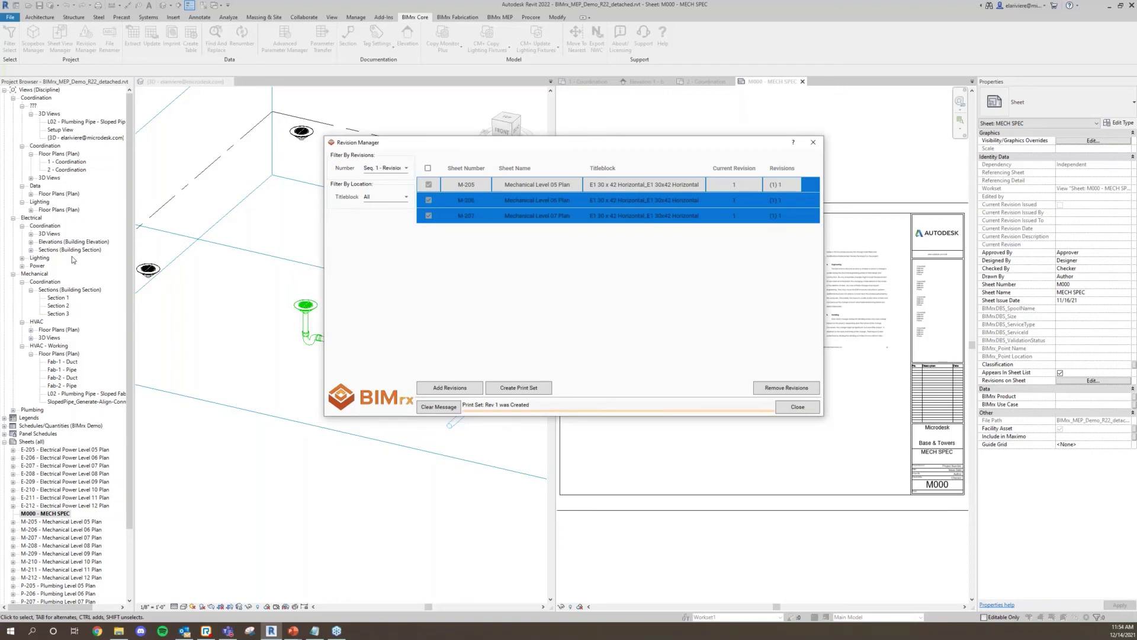
Switch to the PowerPoint presentation.
{"action": "key", "text": "alt+Tab"}
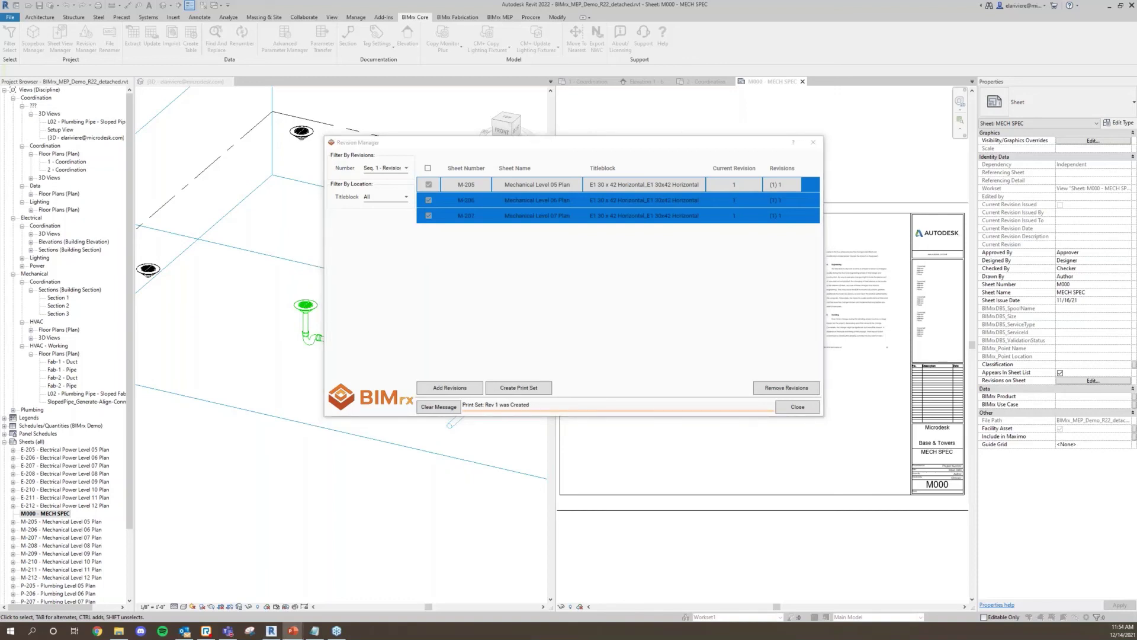